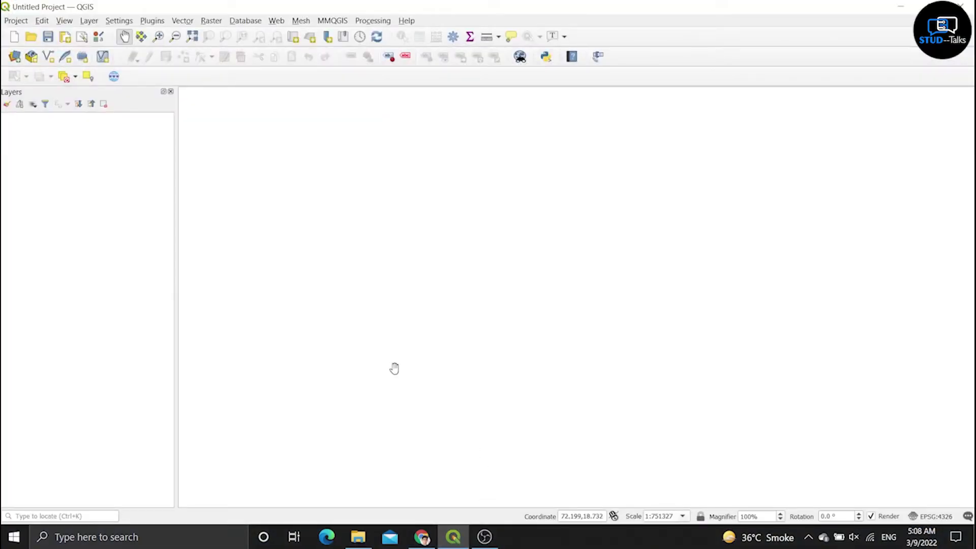
Add the shapefile IND_adm0.shp from the Practical_01 > D > DATA > IND_adm folder as a vector layer.
click(89, 20)
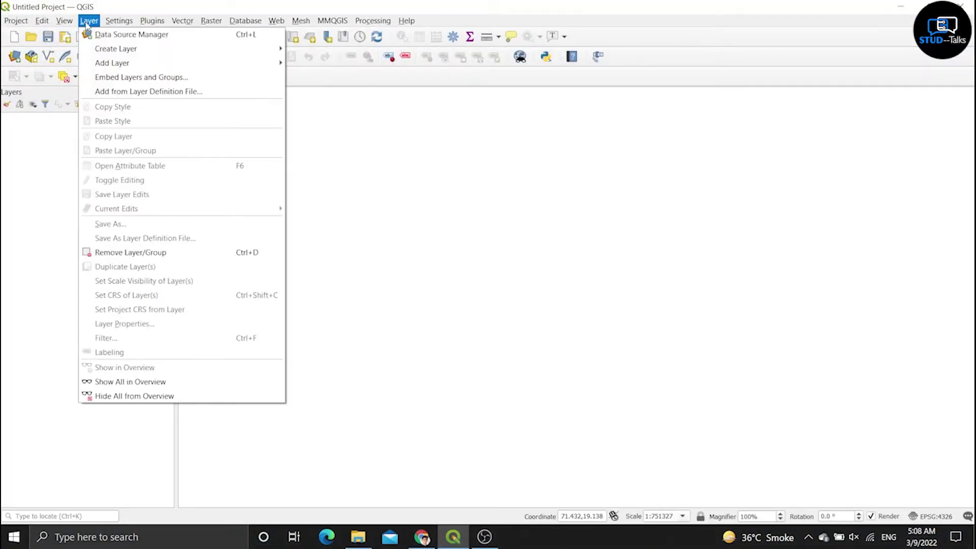
mouse_move(205, 67)
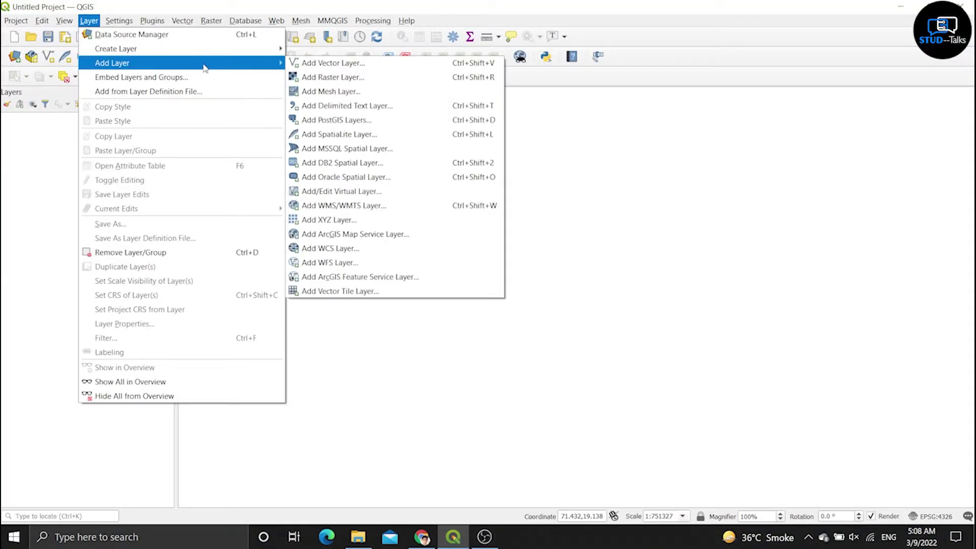
click(307, 62)
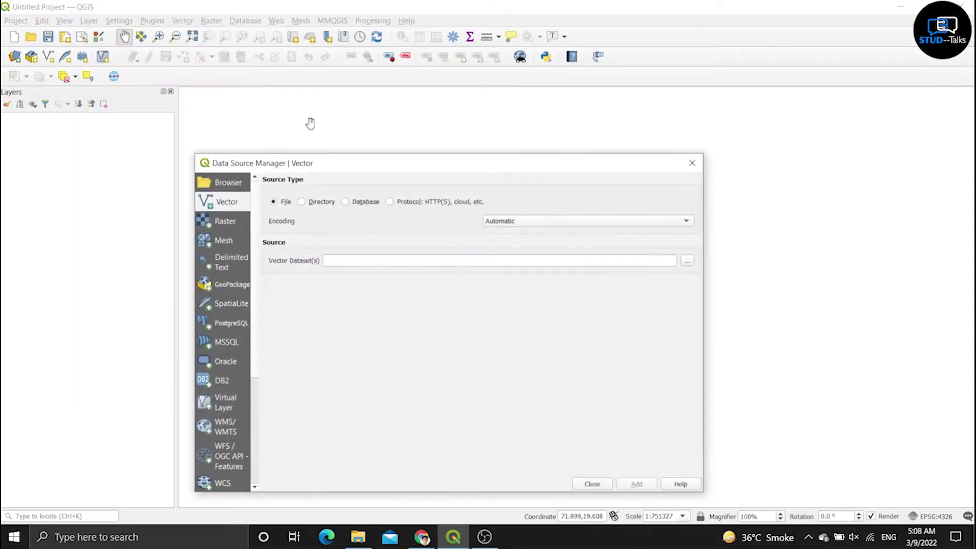
drag(447, 156, 449, 108)
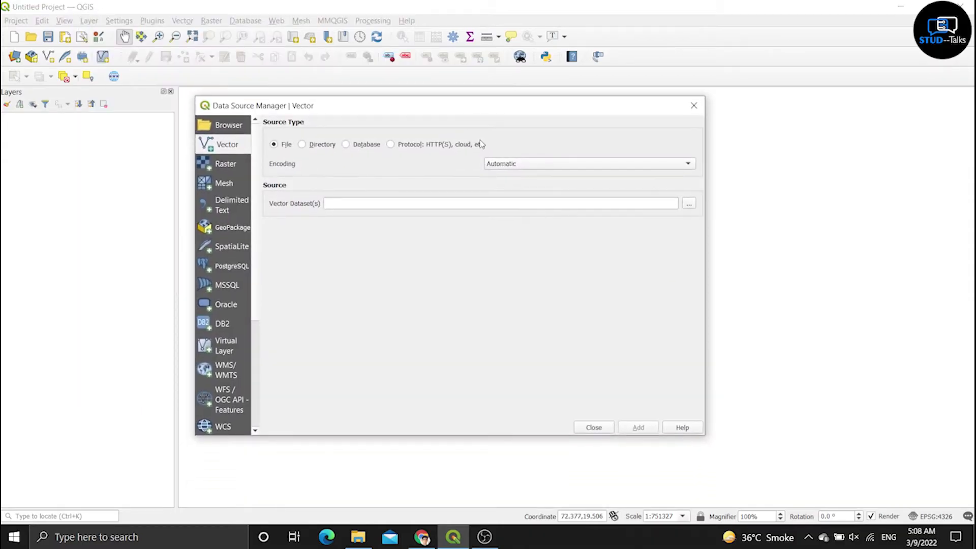
click(689, 207)
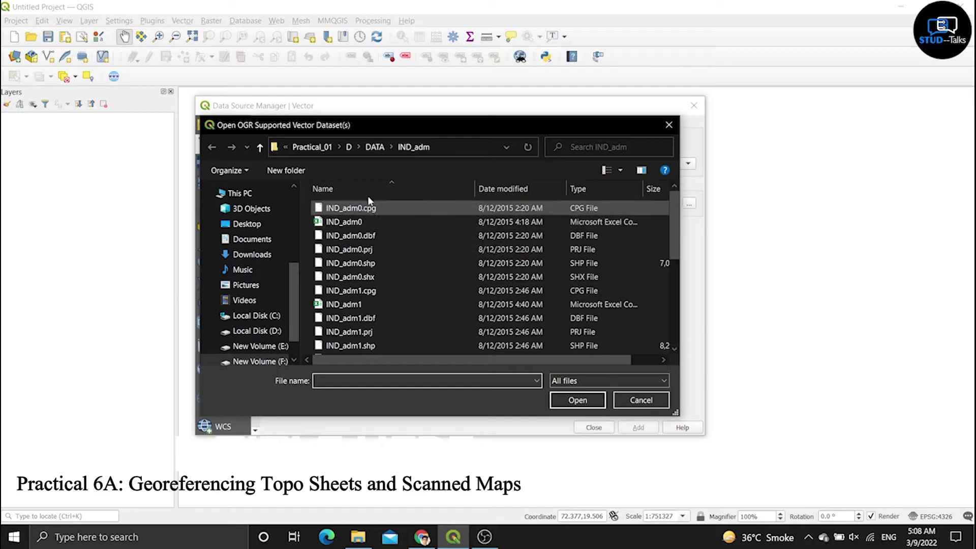
click(312, 147)
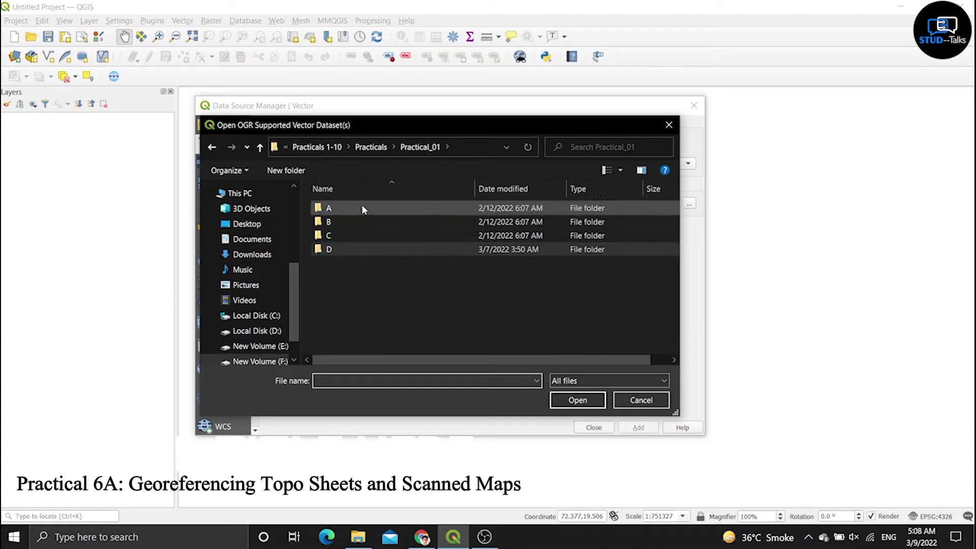
click(345, 246)
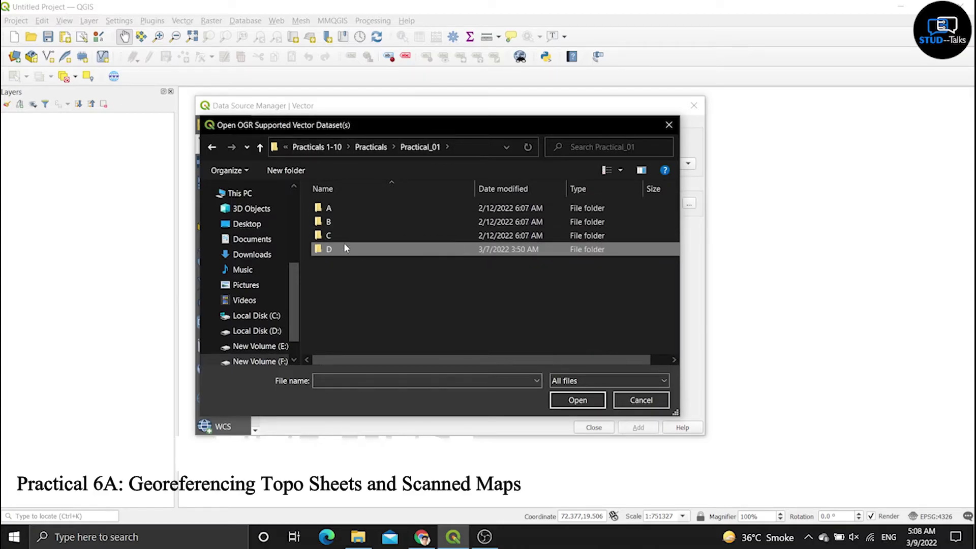
double_click(344, 248)
double_click(356, 210)
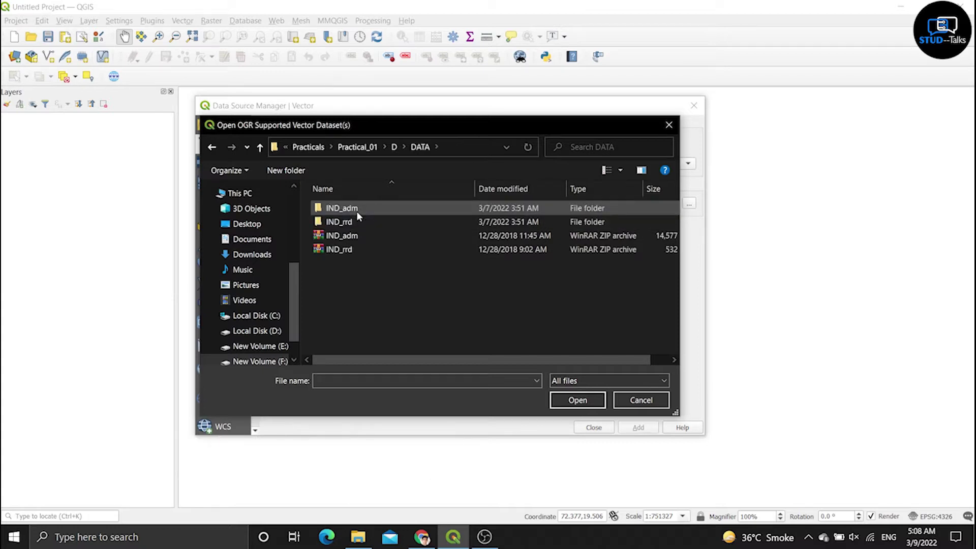
double_click(363, 210)
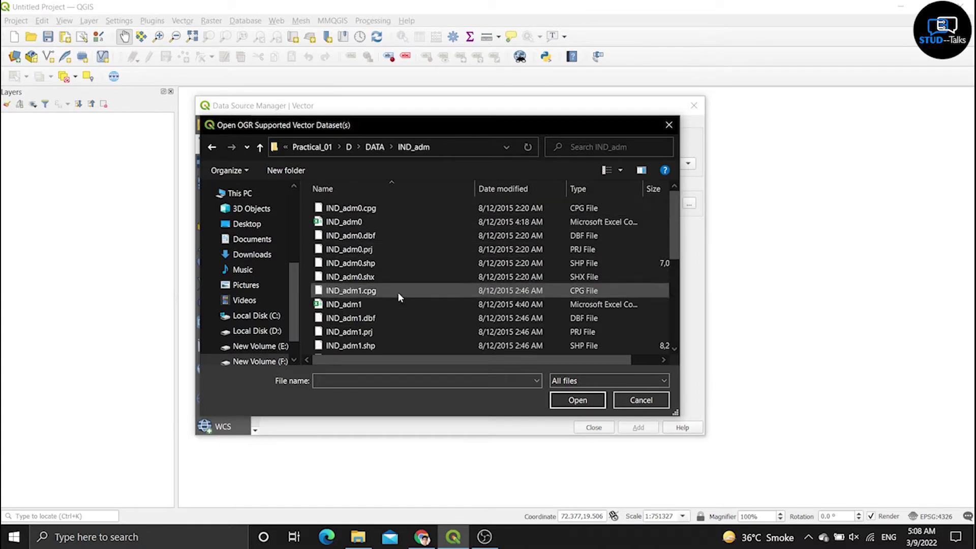
click(367, 265)
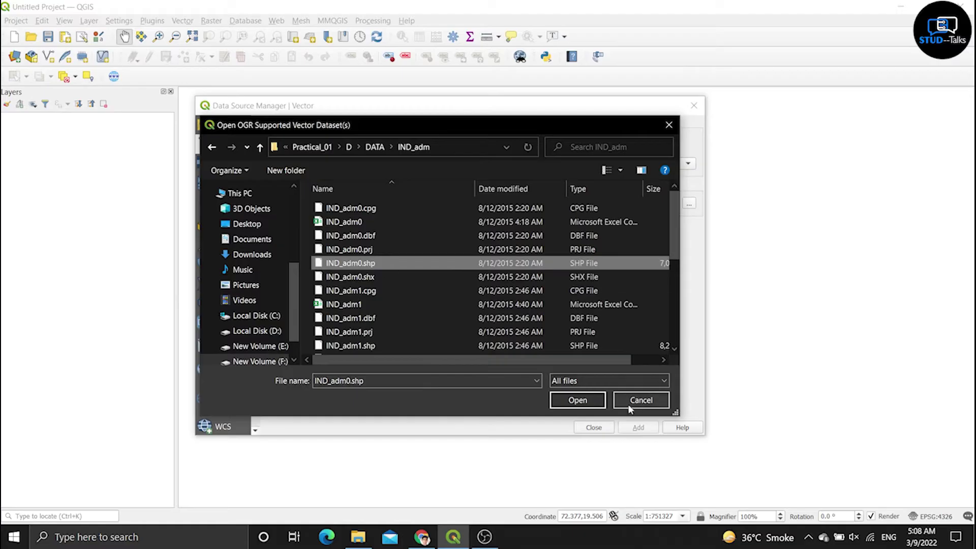
click(572, 401)
click(636, 429)
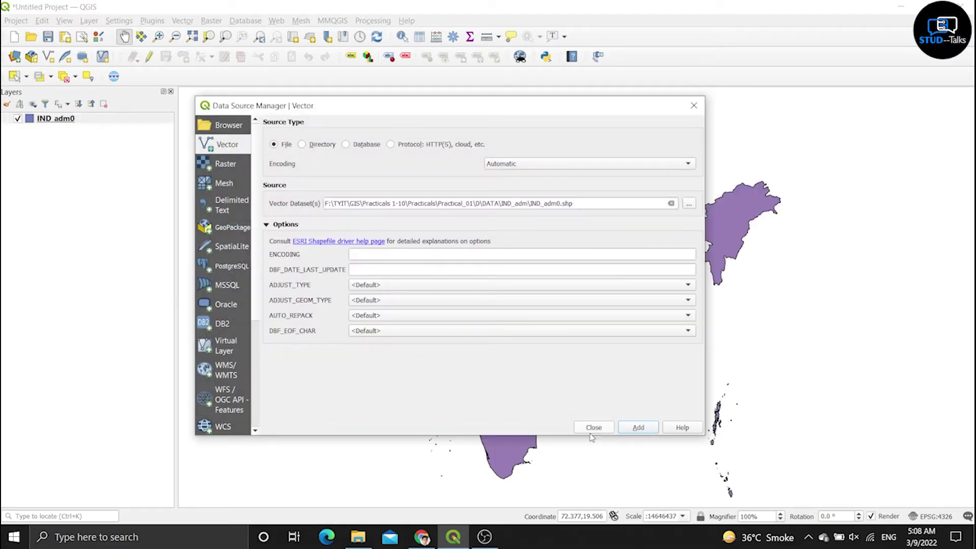
click(595, 427)
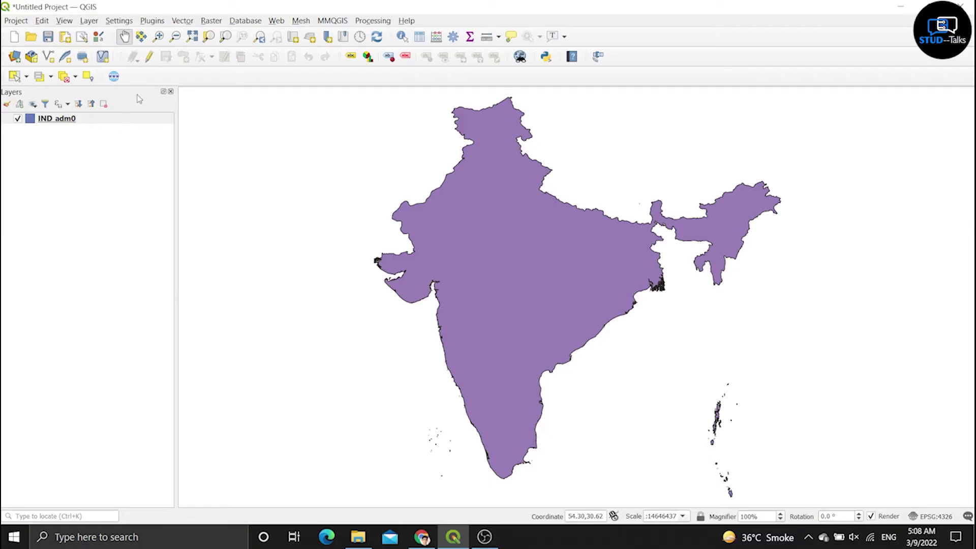
Show the OSM place search panel.
click(65, 21)
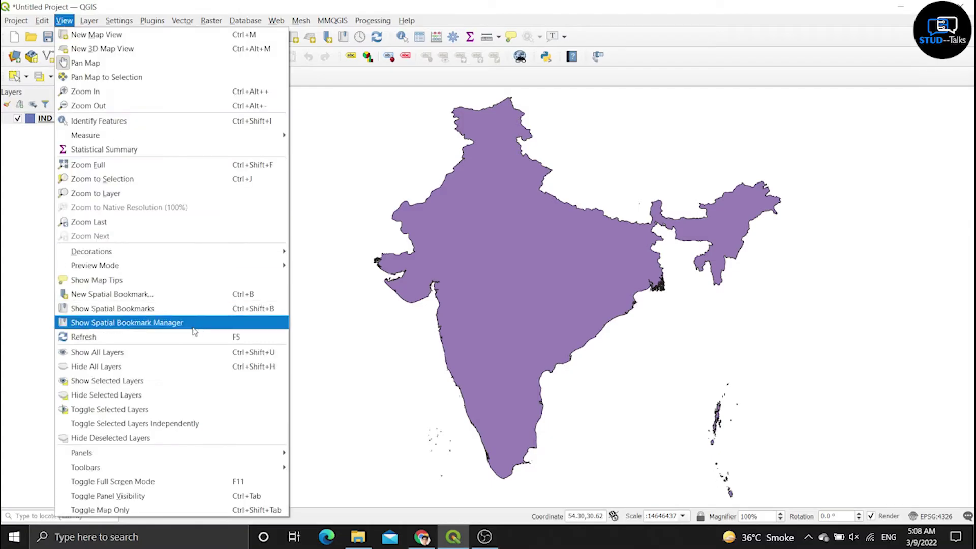
mouse_move(203, 452)
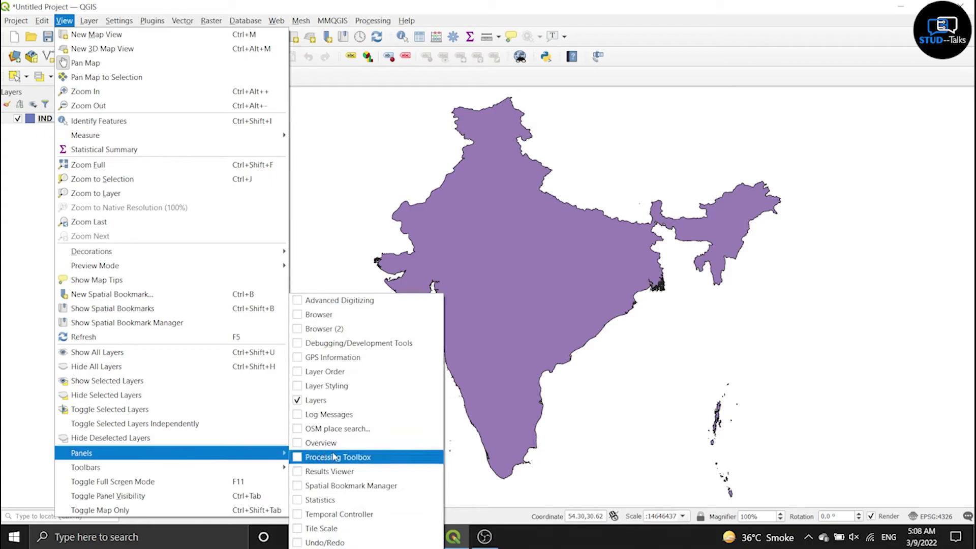
click(338, 429)
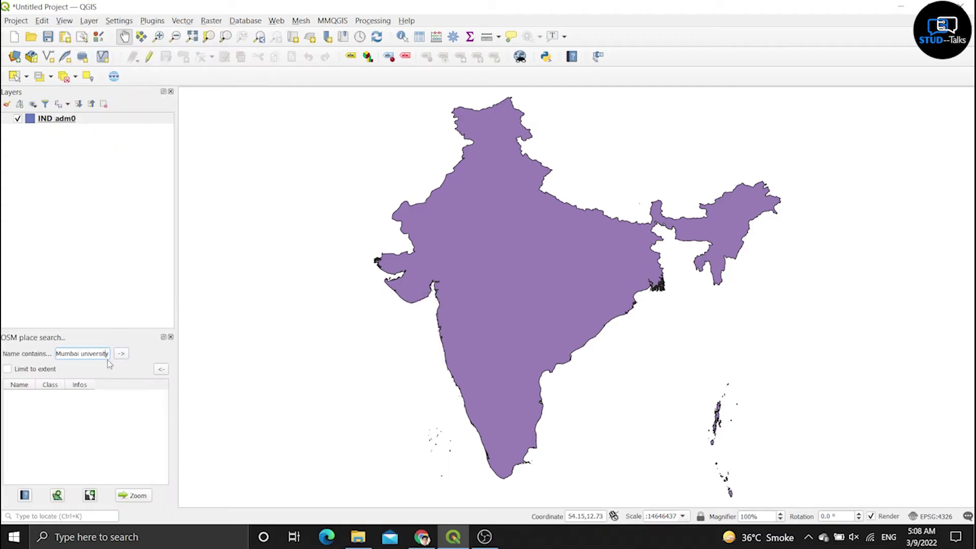
Search OSM places for Mumbai and zoom the map to the Mumbai Metropolitan Region result.
key(BackSpace)
key(BackSpace)
key(BackSpace)
key(BackSpace)
key(BackSpace)
key(BackSpace)
key(BackSpace)
key(BackSpace)
key(BackSpace)
key(BackSpace)
key(BackSpace)
key(BackSpace)
key(BackSpace)
key(BackSpace)
key(BackSpace)
key(BackSpace)
key(BackSpace)
text(Mumbai)
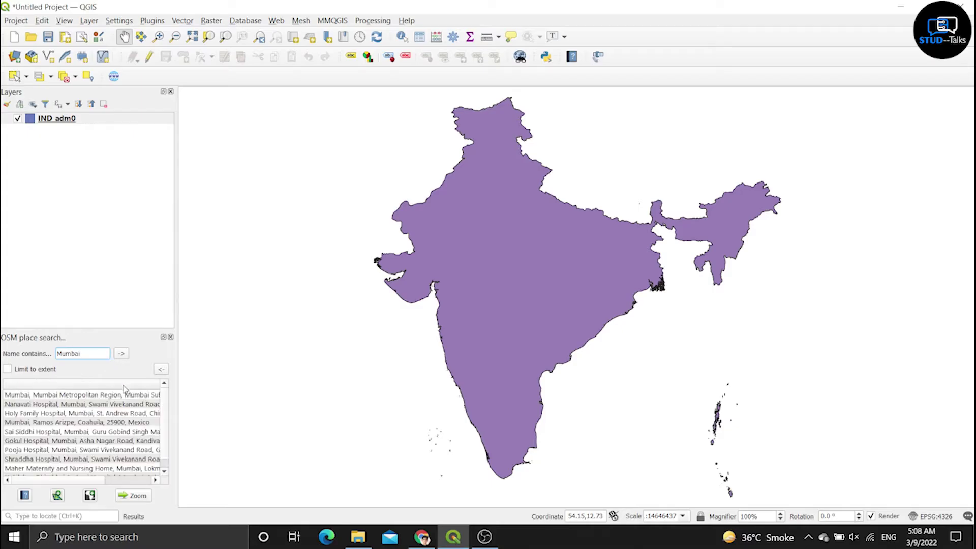
click(111, 396)
click(137, 496)
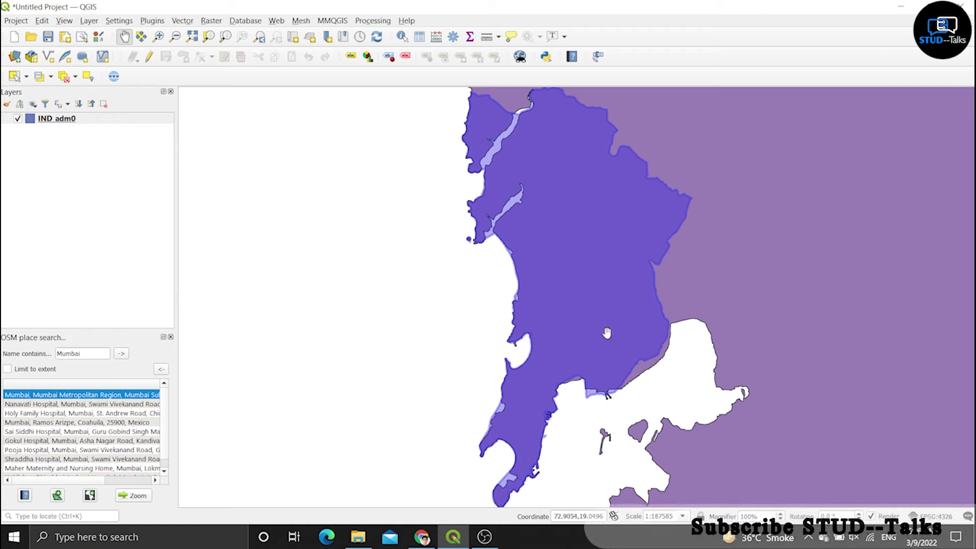
drag(687, 279, 660, 187)
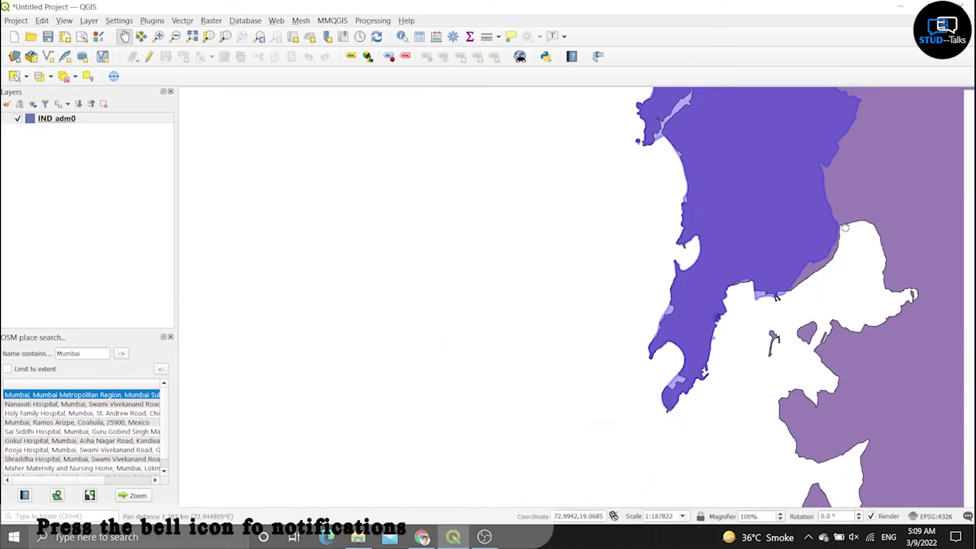
drag(665, 204, 741, 221)
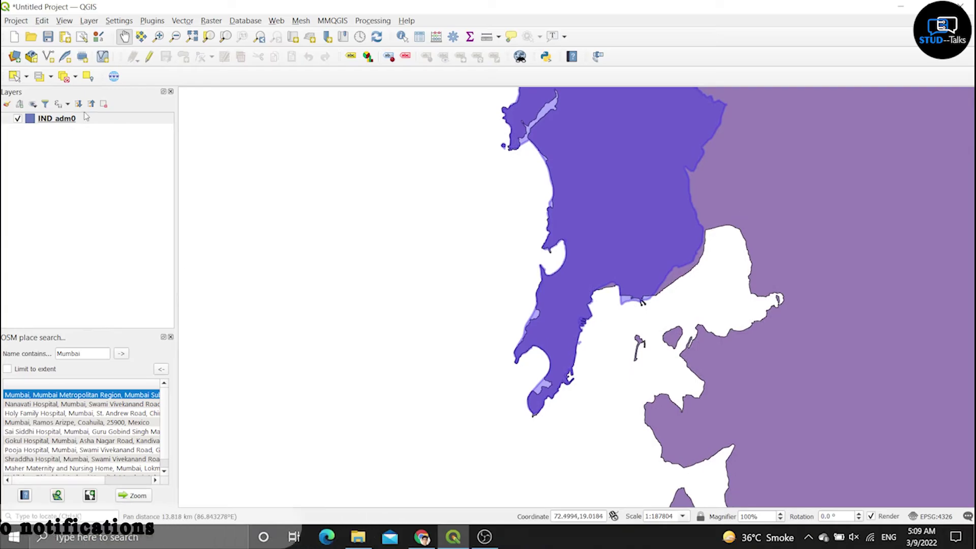
Open the Georeferencer and load the Bombay_1909 raster from the Practical_06 > A > Data folder.
click(211, 22)
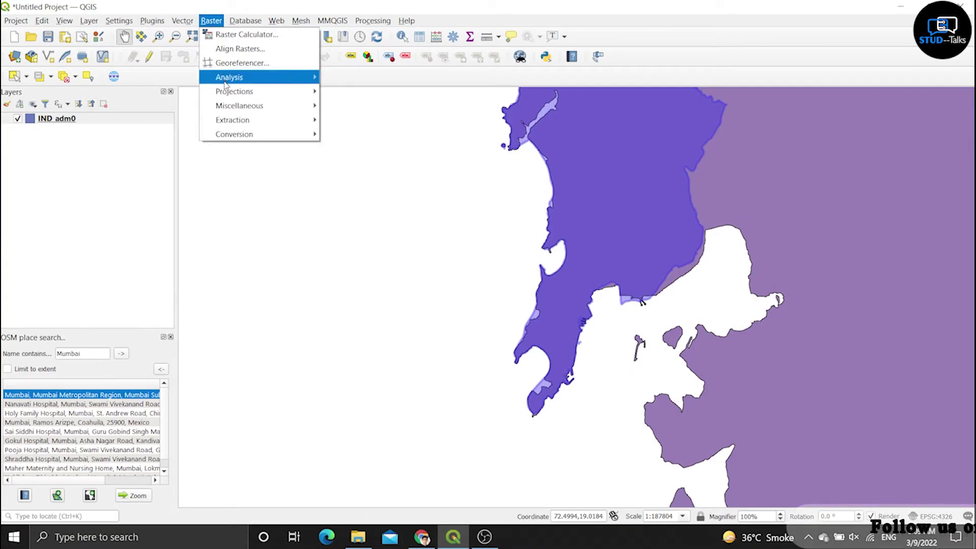
mouse_move(229, 91)
click(242, 63)
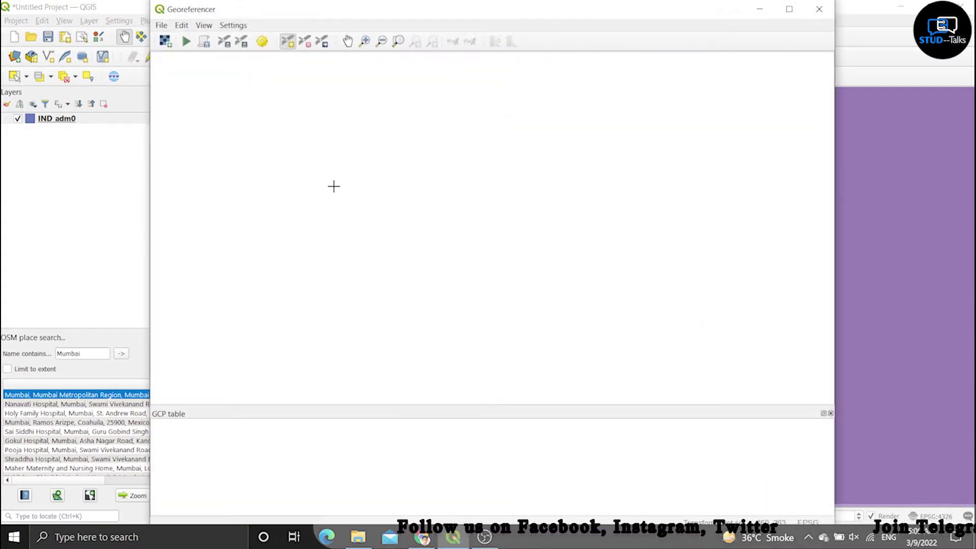
click(161, 25)
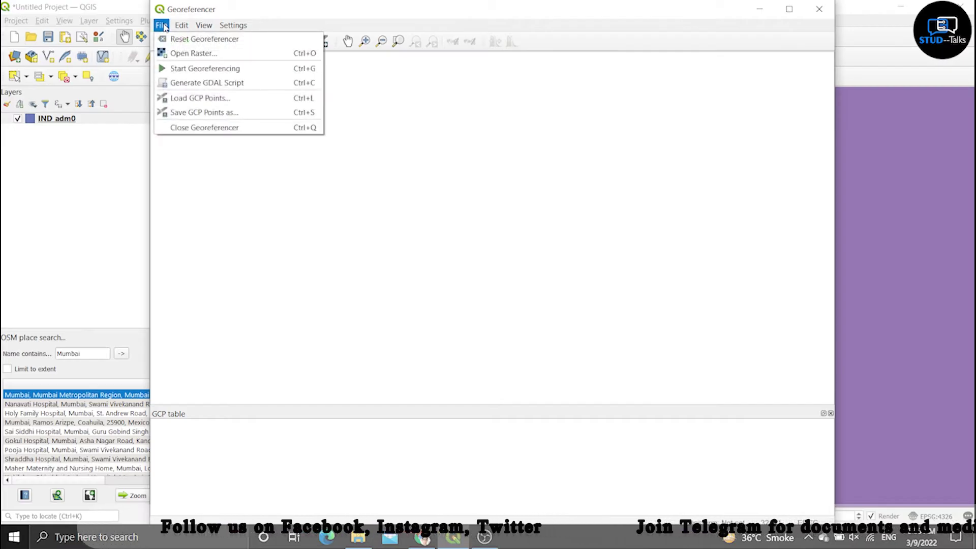
click(208, 56)
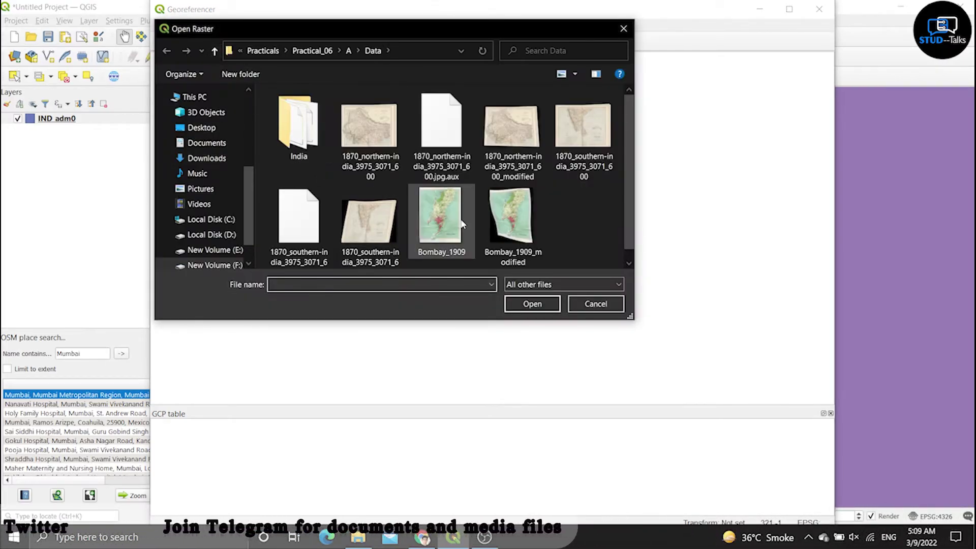
click(448, 248)
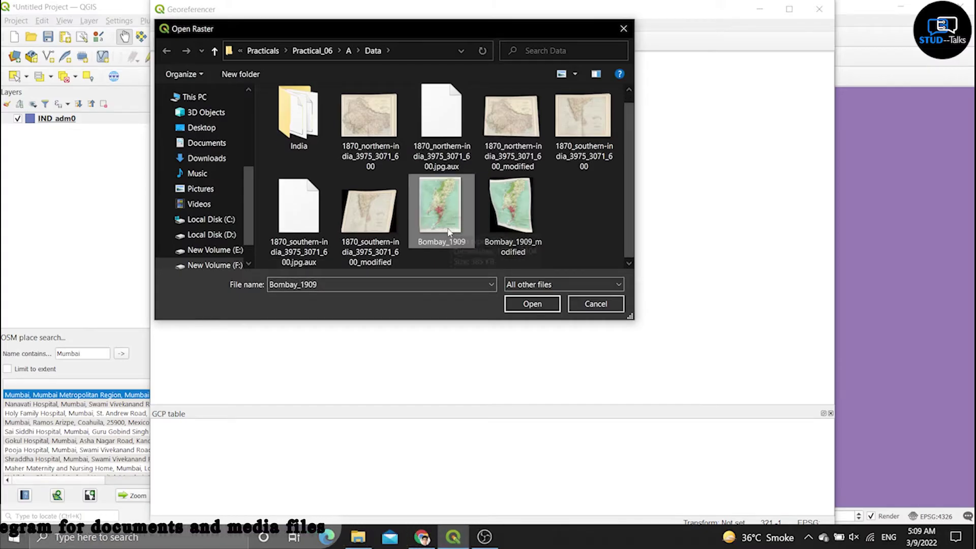
click(531, 304)
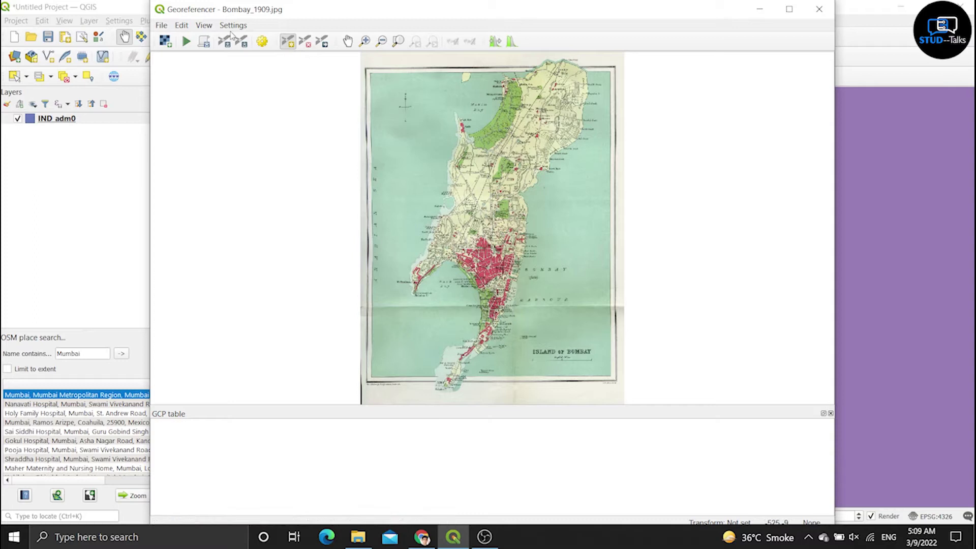
Set the transformation's target SRS to EPSG:4044, the unknown datum based upon the Everest 1830 (1962 Definition) ellipsoid.
click(233, 27)
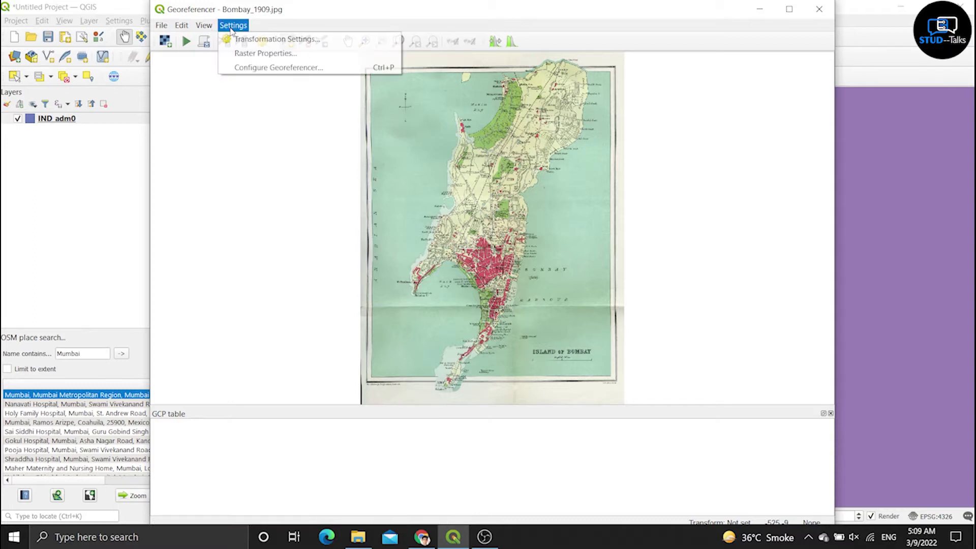
click(241, 41)
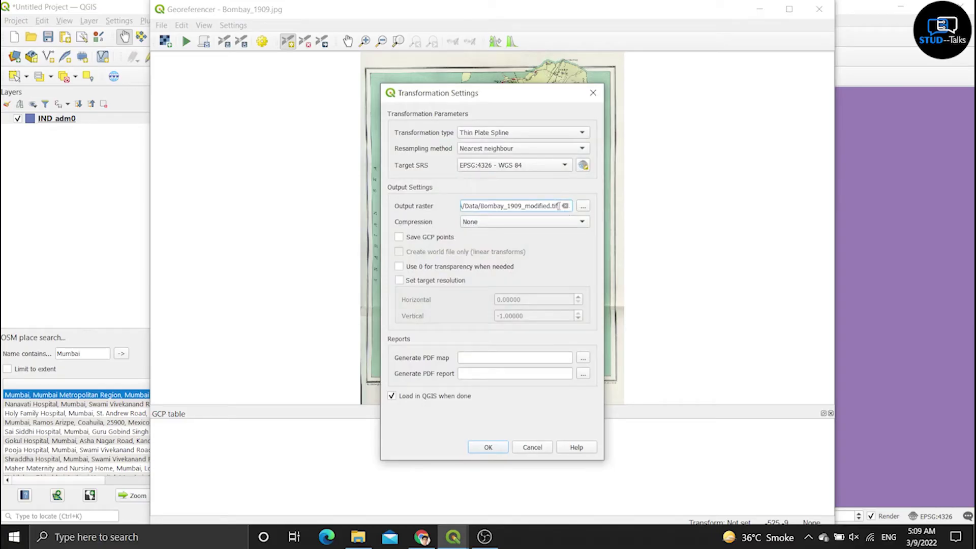
click(583, 165)
text(4)
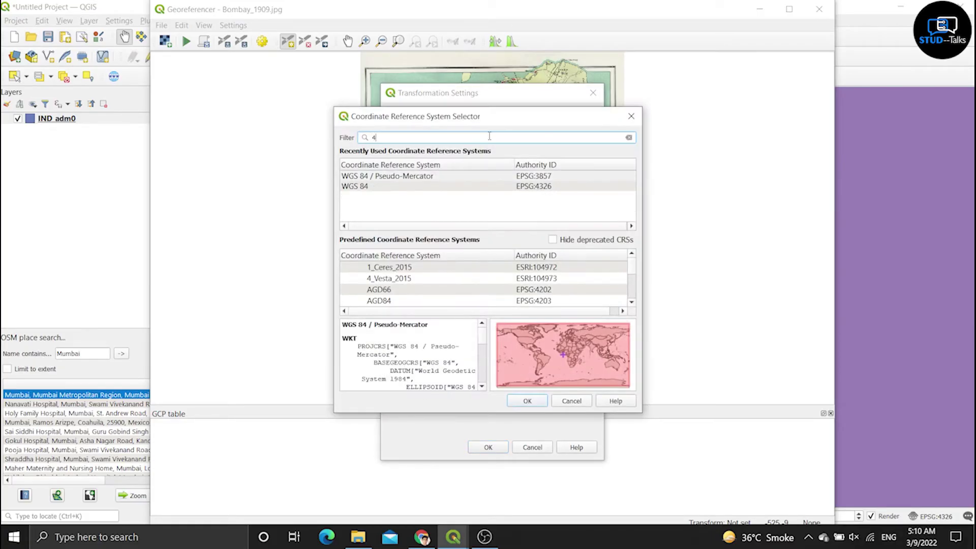
text(044)
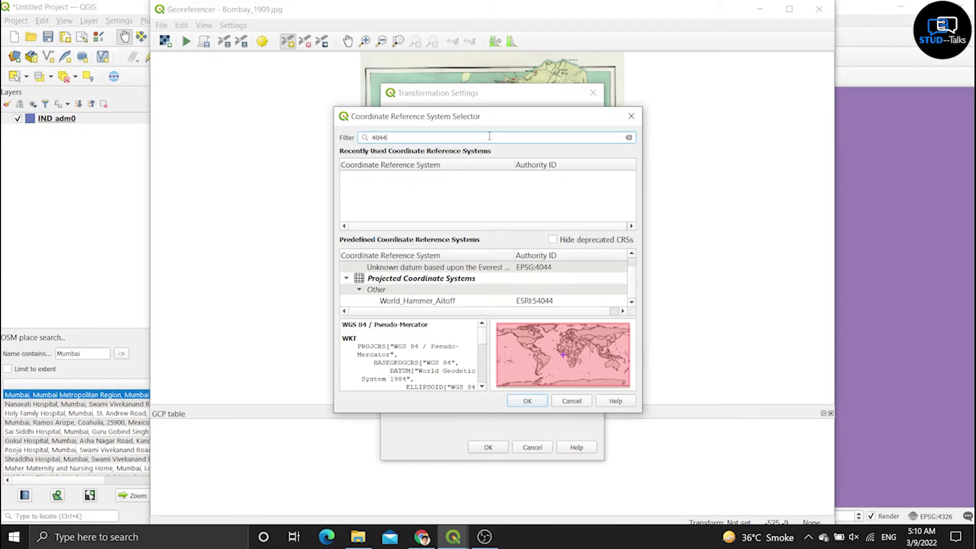
click(481, 270)
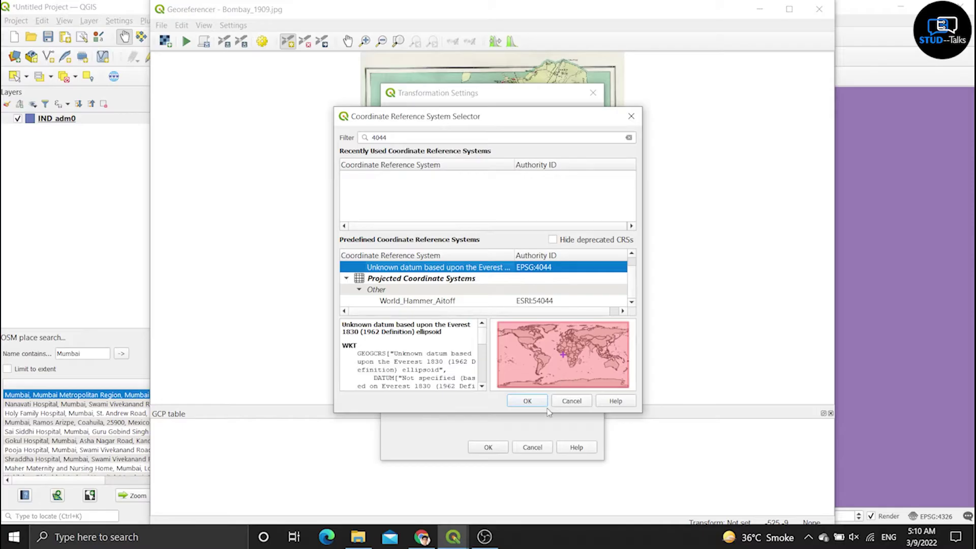
click(528, 401)
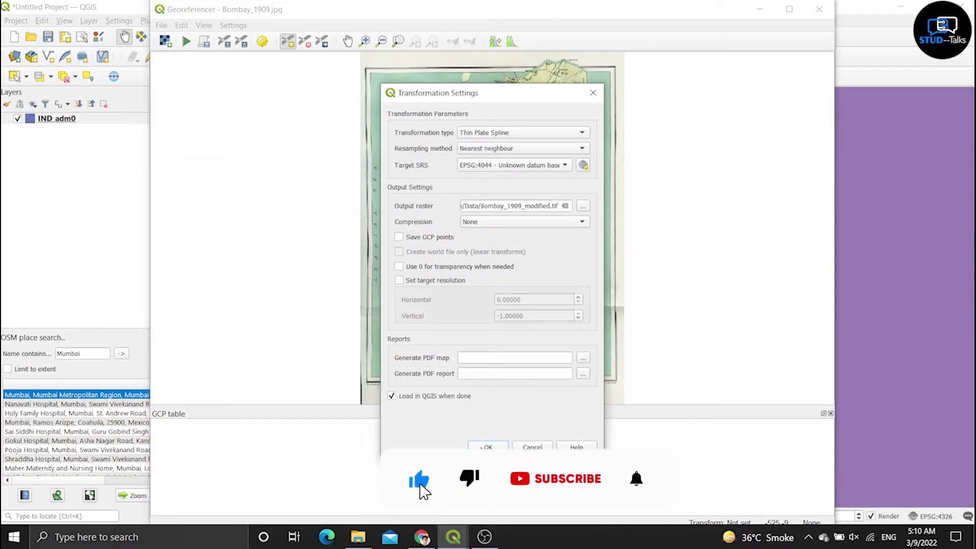
click(487, 446)
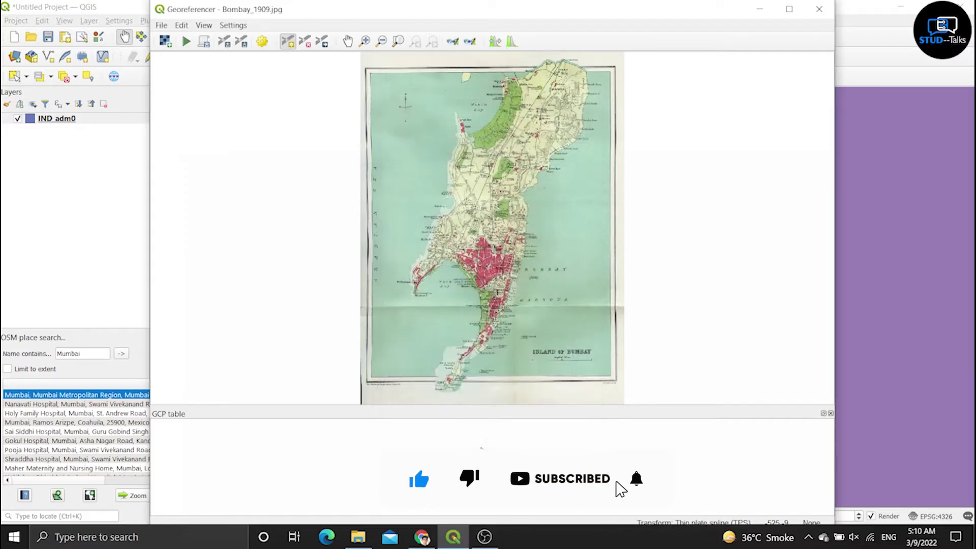
Add a ground control point in the small west-coast bay of the scan, matched from the map canvas at about 72.8262, 19.0353.
click(183, 25)
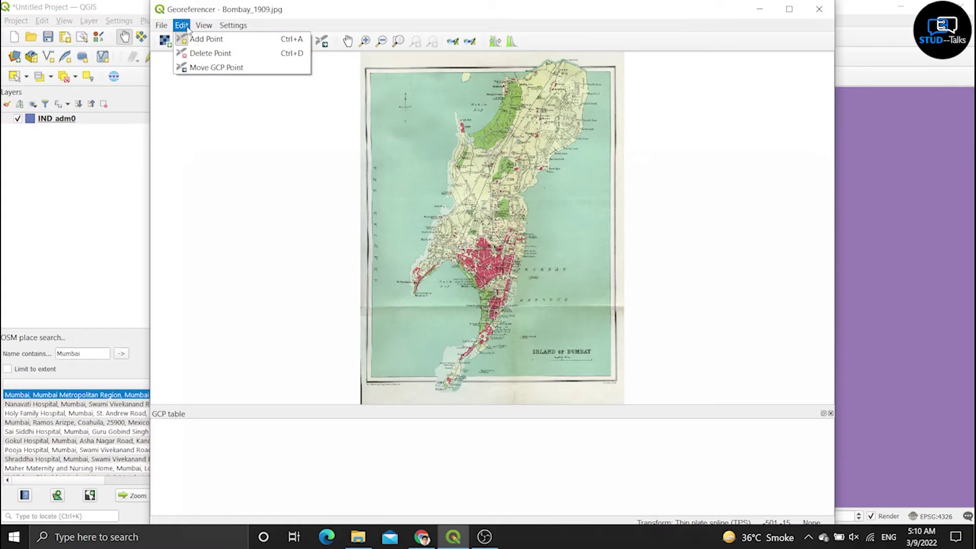
click(210, 40)
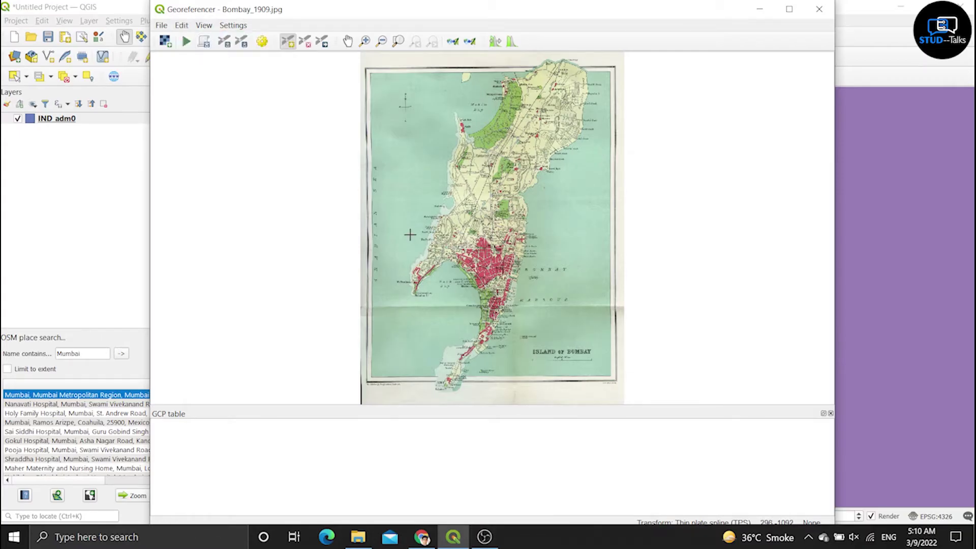
scroll(422, 223, up, 1)
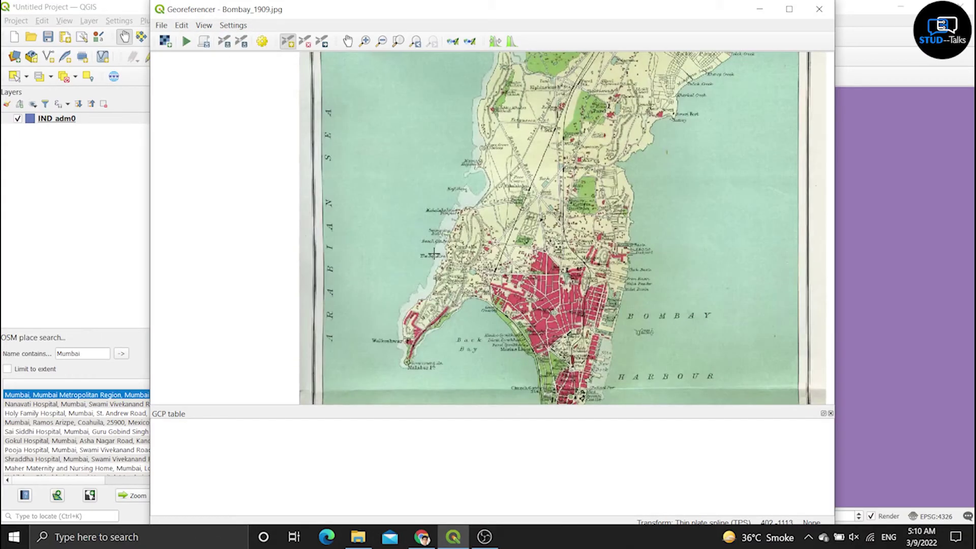
click(478, 185)
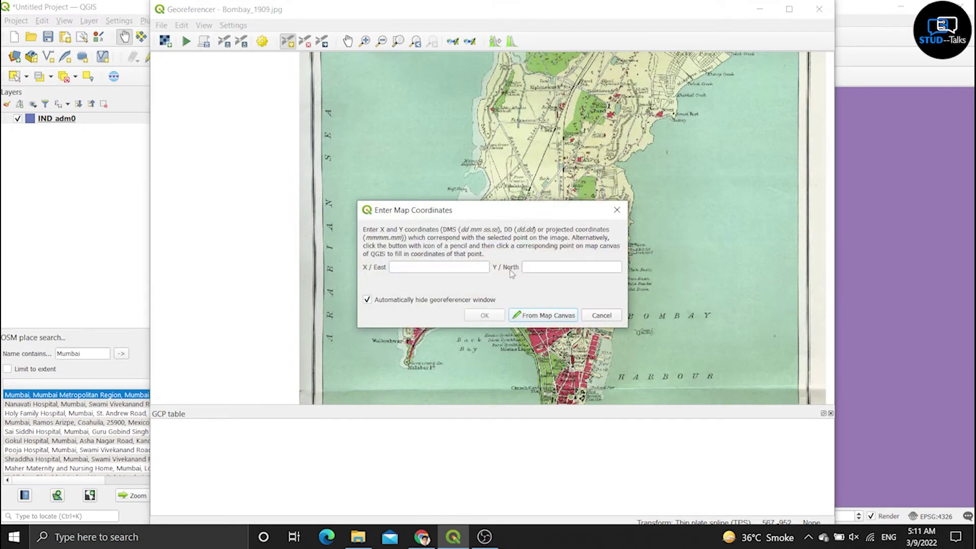
click(535, 317)
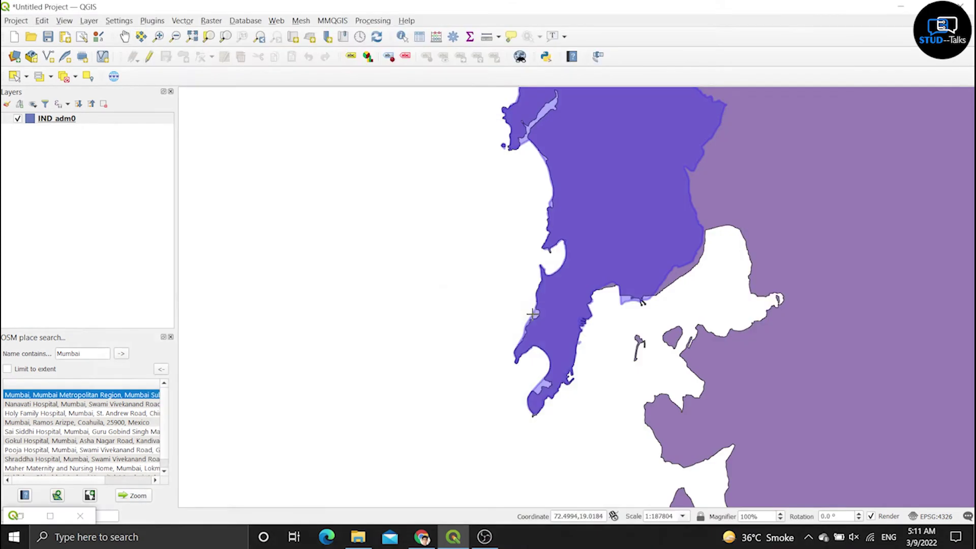
click(556, 257)
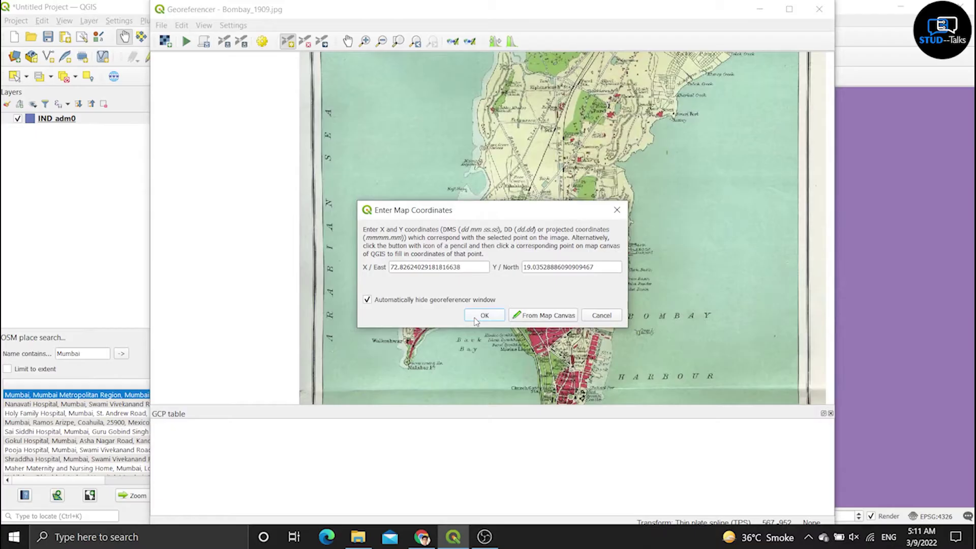
click(484, 316)
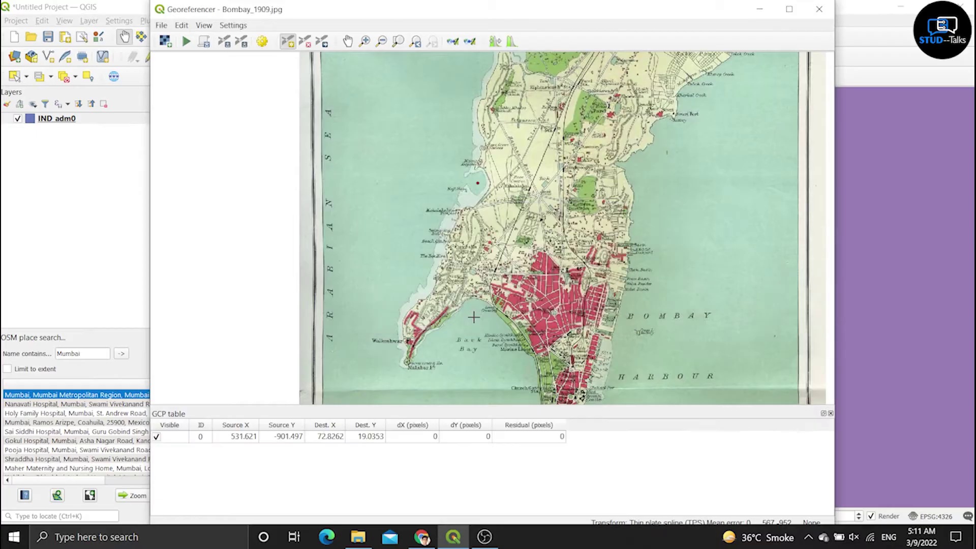
Add a control point just off the scan's east coast, matched from the map canvas at about 72.9919, 19.0963.
click(630, 172)
click(526, 316)
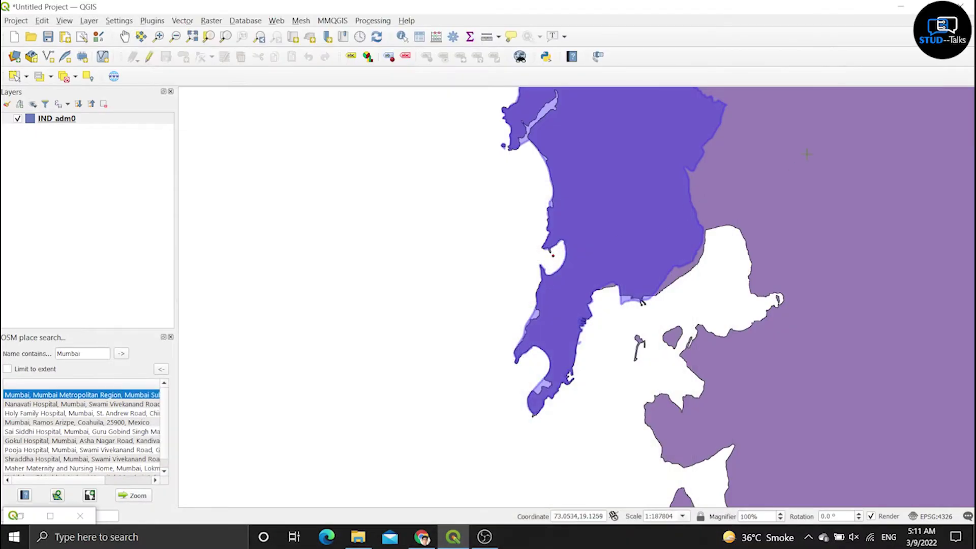
click(739, 174)
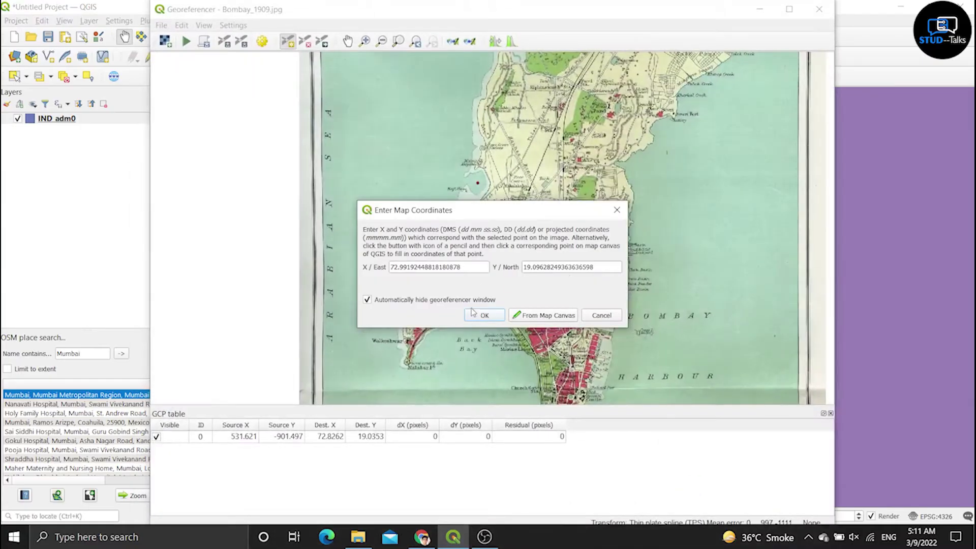
click(484, 315)
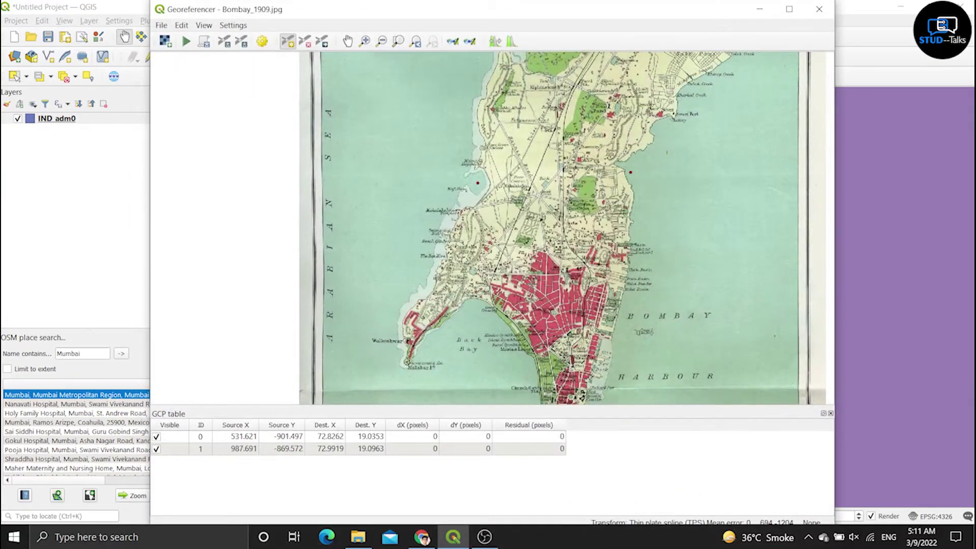
Add a control point in Bombay Harbour beside the HARBOUR label, matched from the map canvas at about 73.0315, 18.8482.
click(621, 335)
click(526, 316)
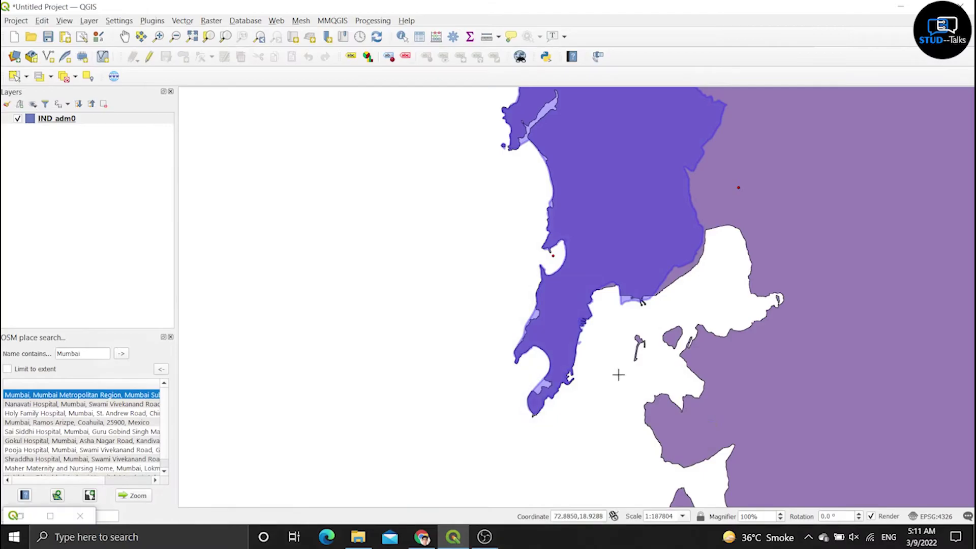
click(785, 470)
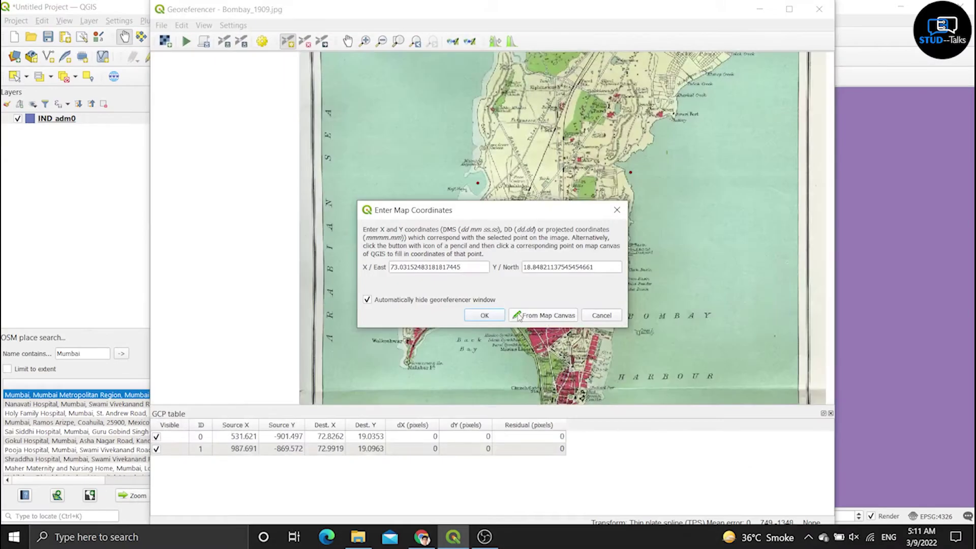
click(485, 316)
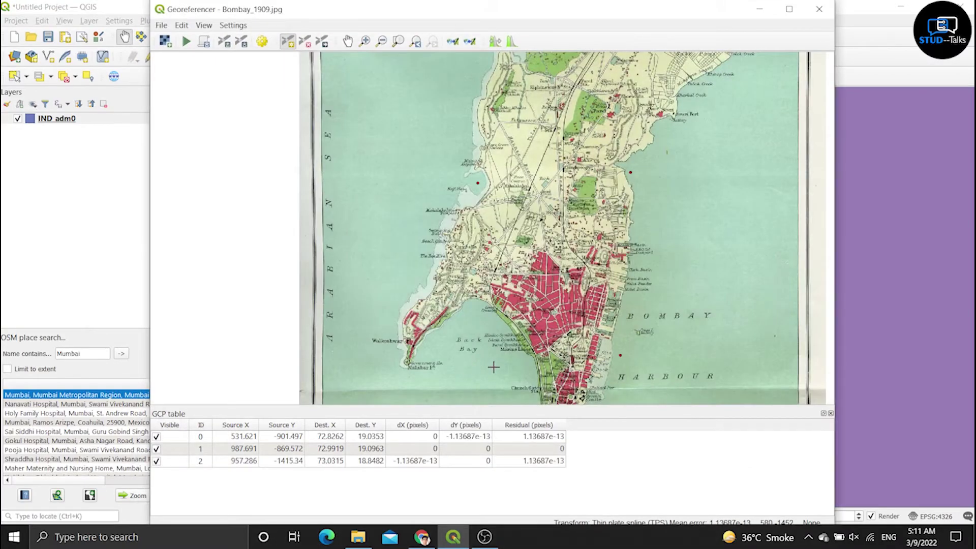
Add a control point in Back Bay on the scan, matched from the map canvas at about 72.8281, 18.8933.
click(463, 362)
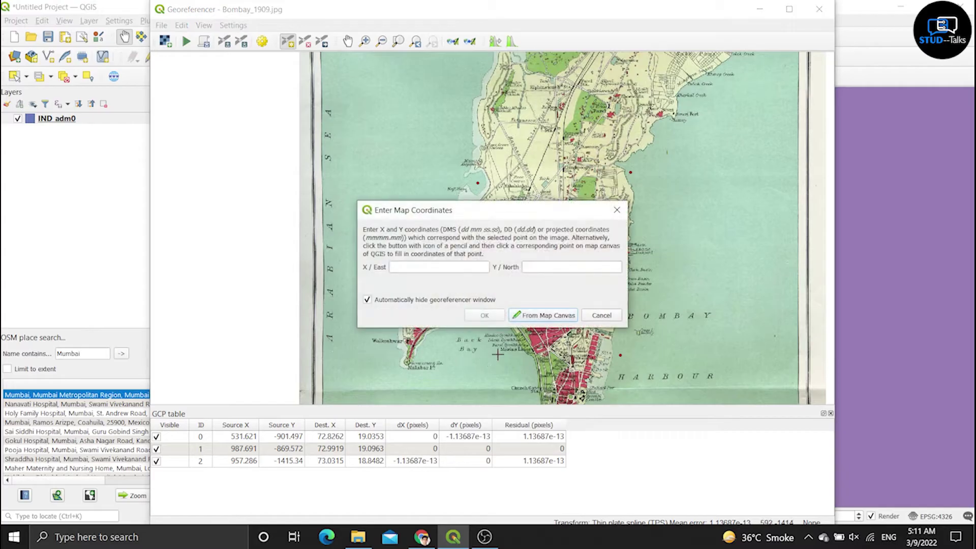
click(537, 317)
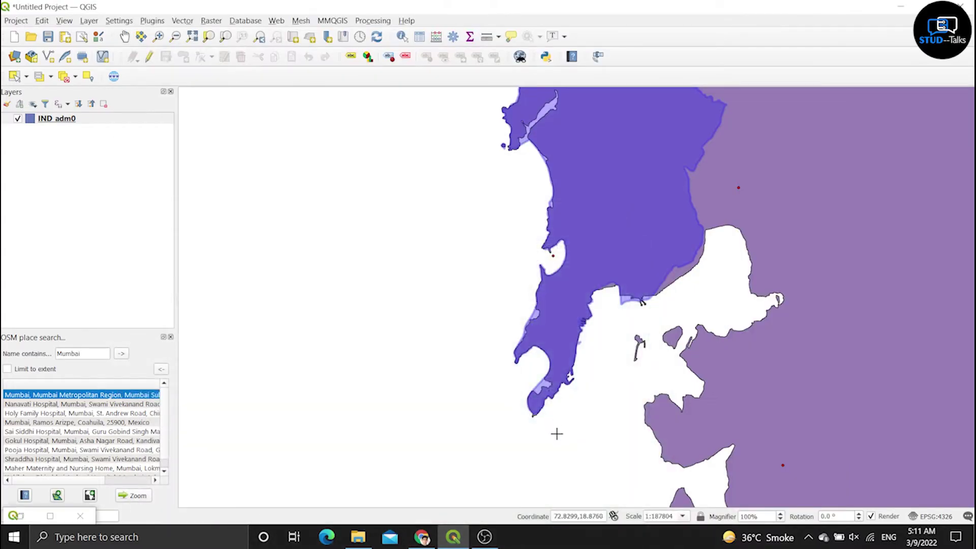
click(555, 415)
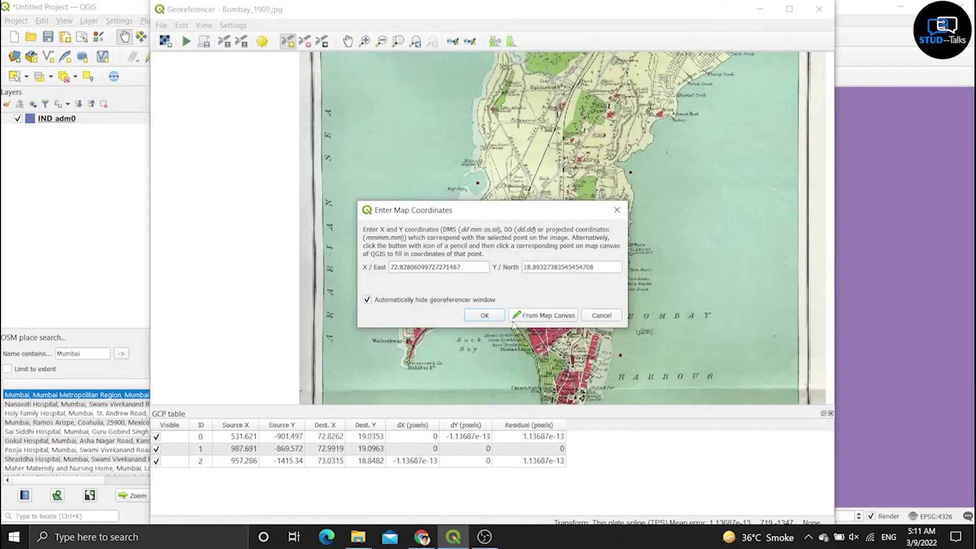
click(484, 316)
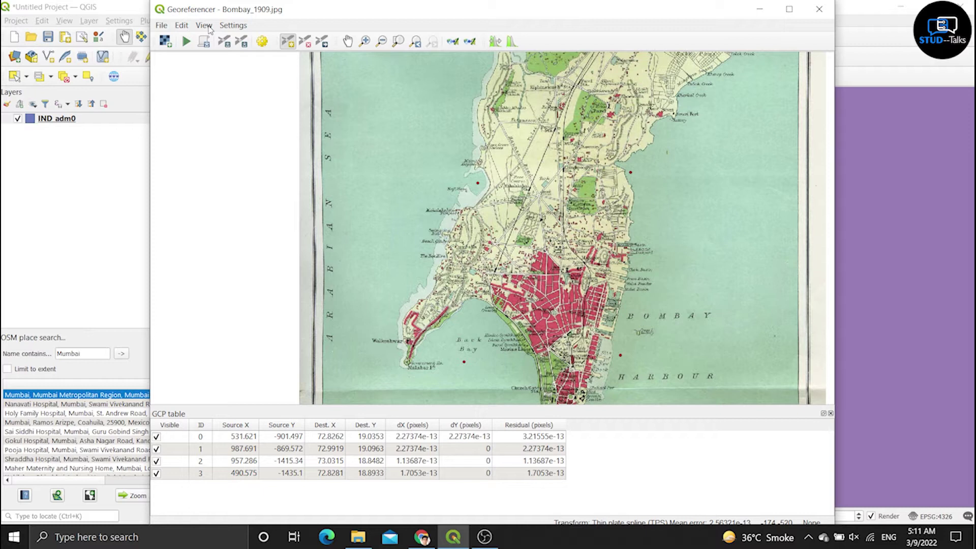
Change the transformation's target SRS to EPSG:4326 - WGS 84 and accept the transformation settings.
click(204, 25)
mouse_move(226, 26)
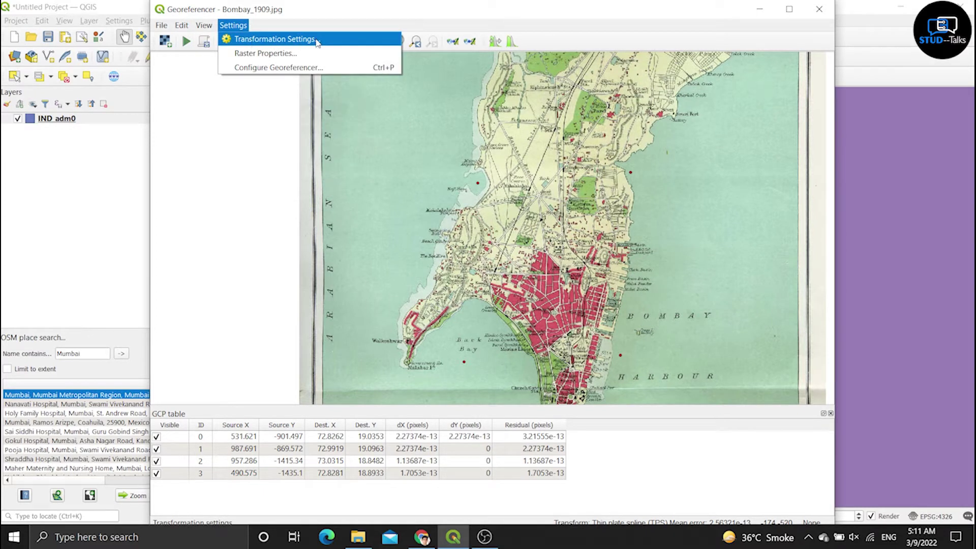
click(275, 39)
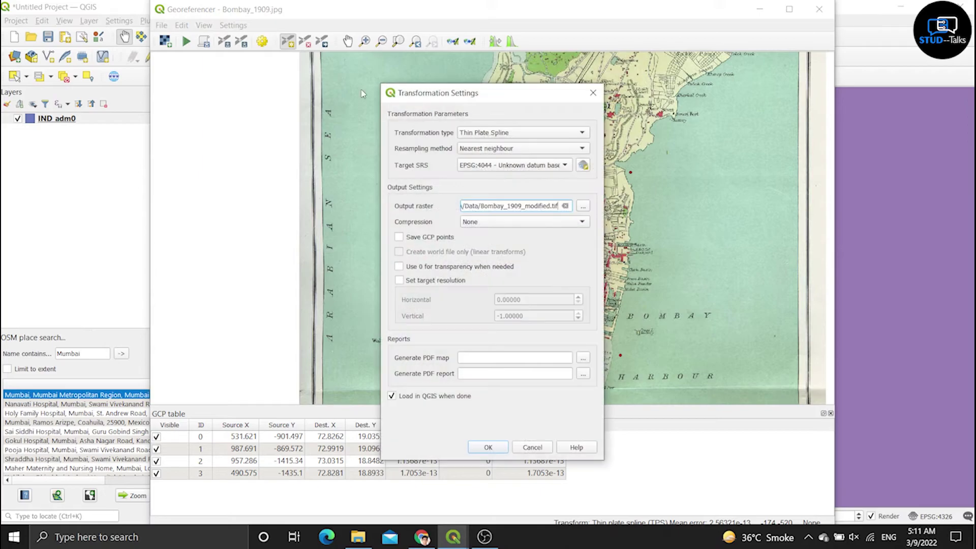
click(583, 166)
click(506, 197)
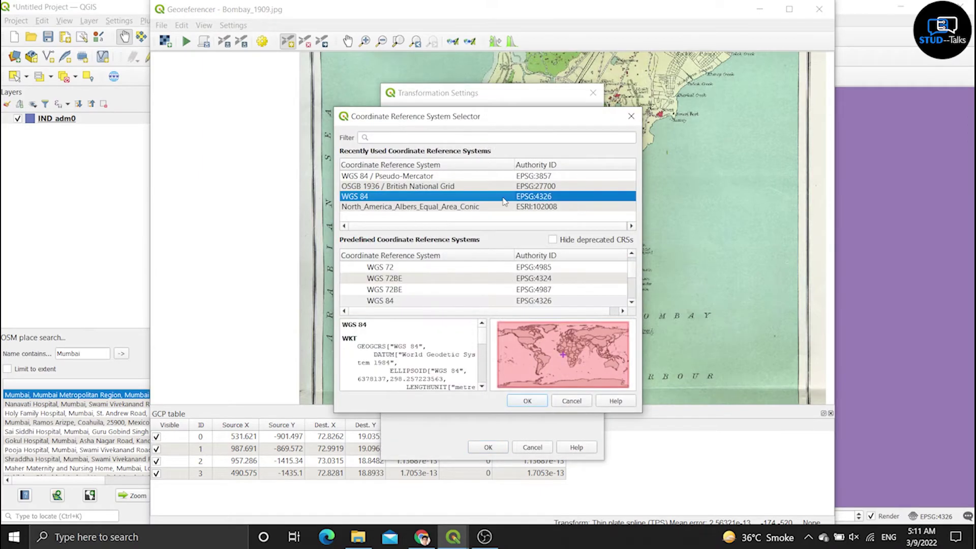
click(526, 401)
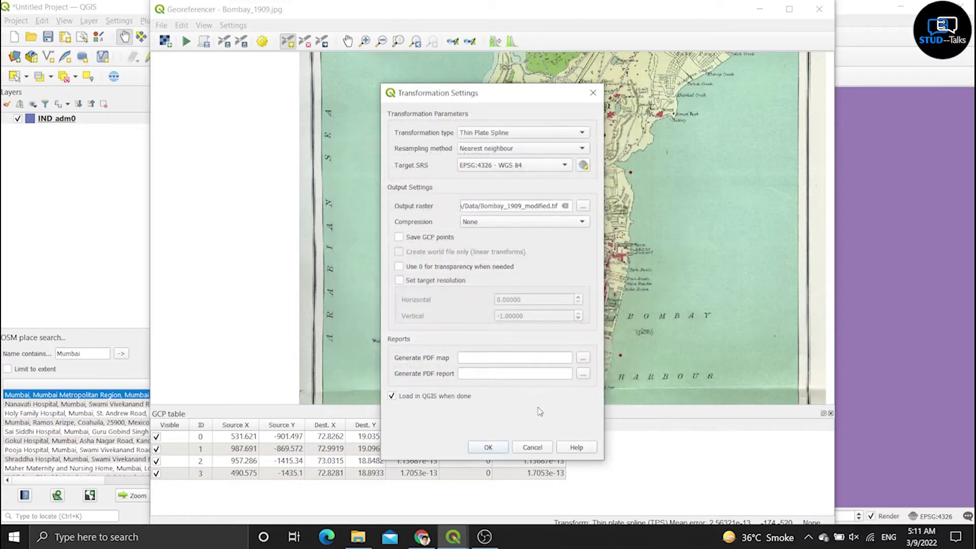
click(487, 449)
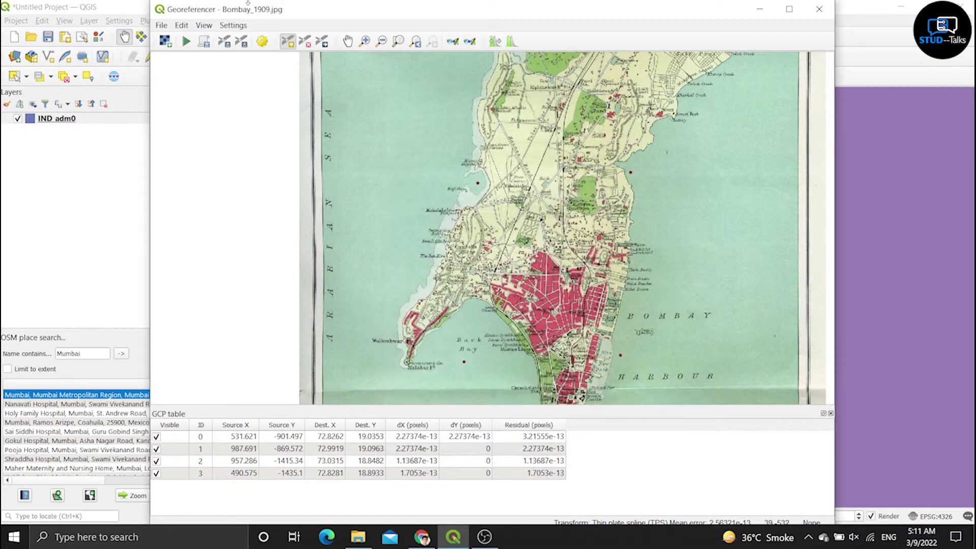
Run the georeferencing of Bombay_1909 and minimize the Georeferencer to show the resulting layer on the main map.
click(162, 25)
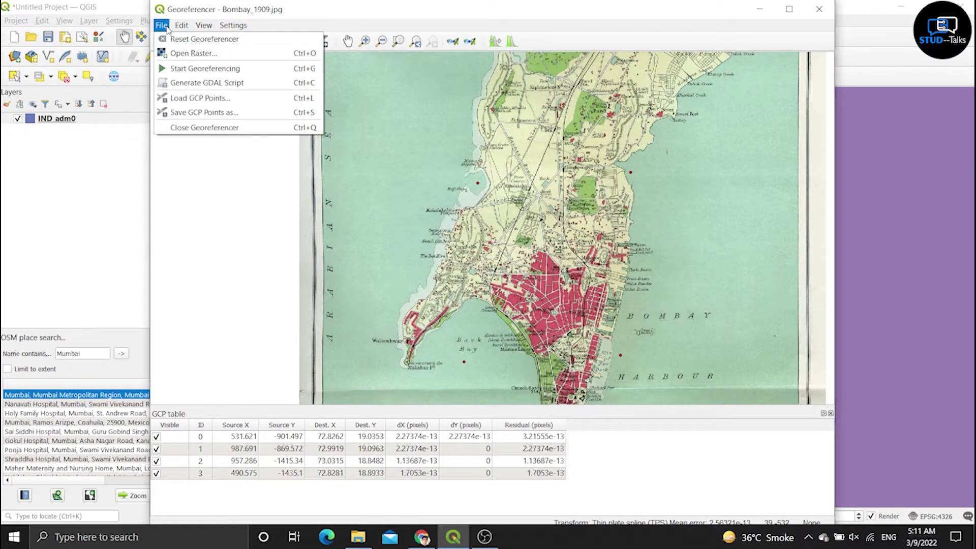
click(260, 73)
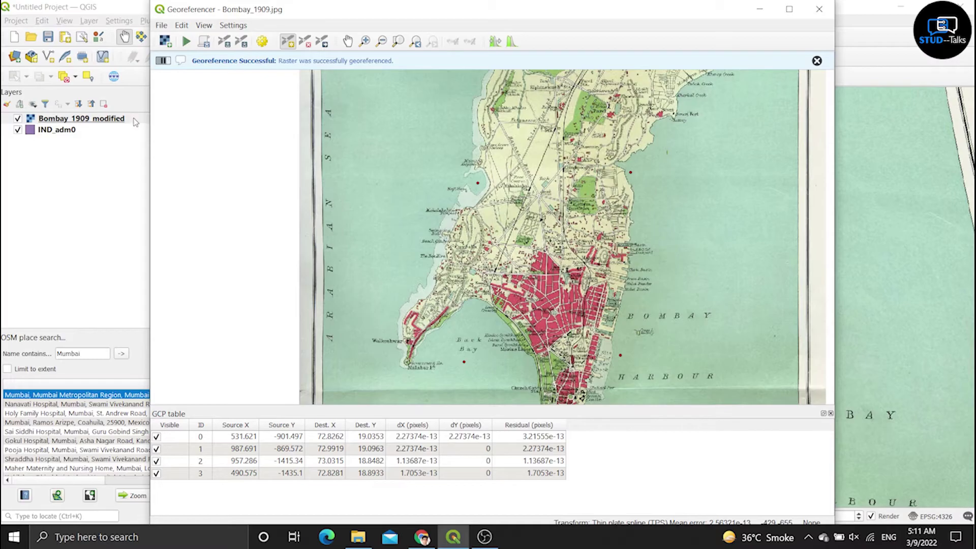
click(756, 15)
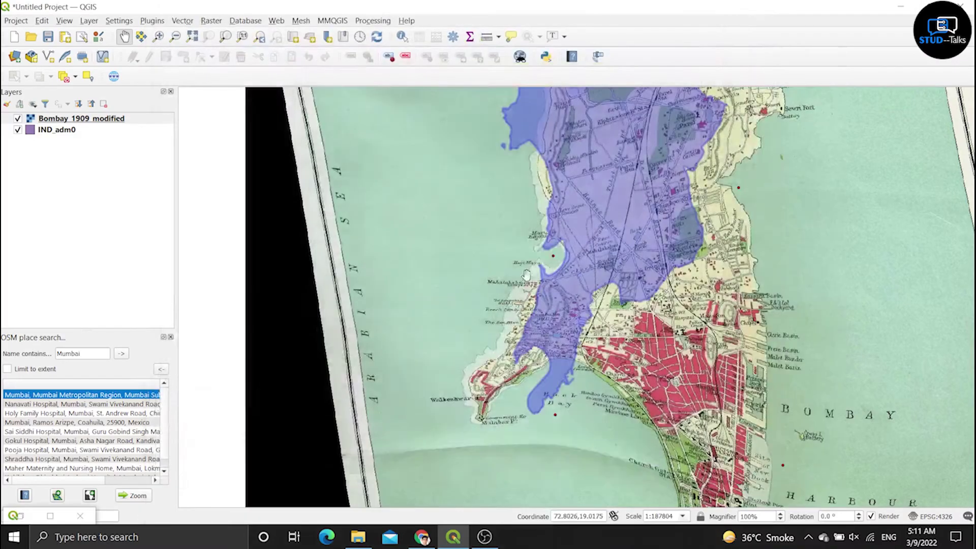
scroll(572, 234, down, 1)
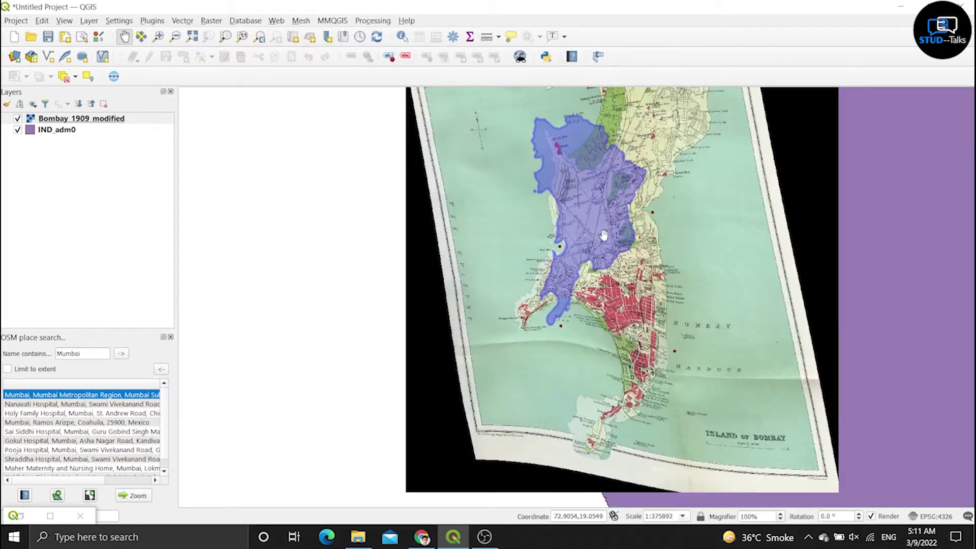
Set the global opacity of the Bombay_1909_modified layer to 38.9% and compare it with the IND_adm0 layer beneath.
right_click(57, 120)
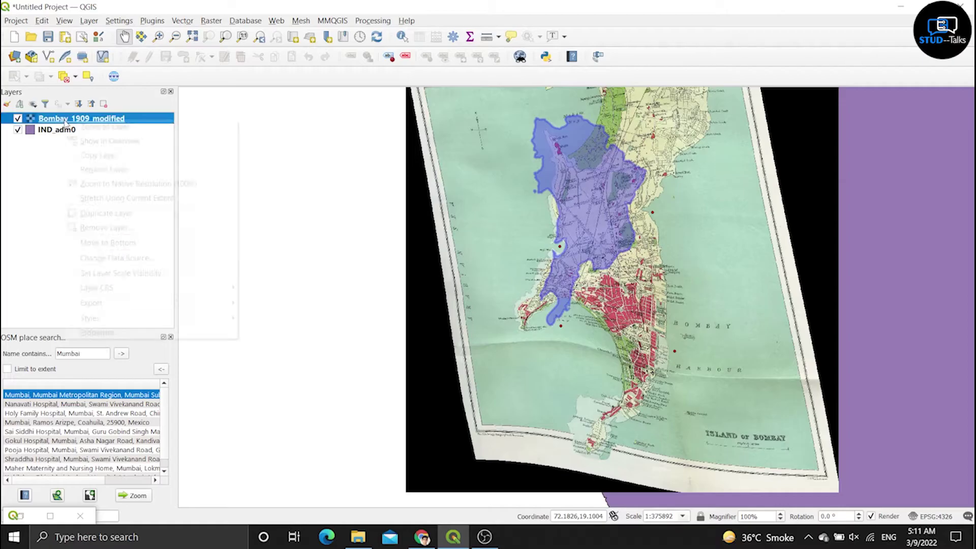
click(142, 331)
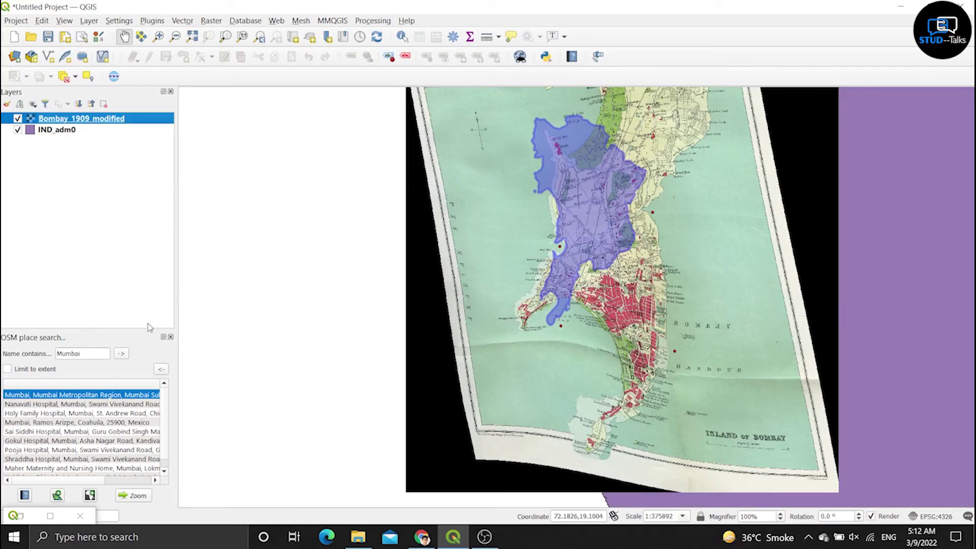
drag(641, 112, 411, 121)
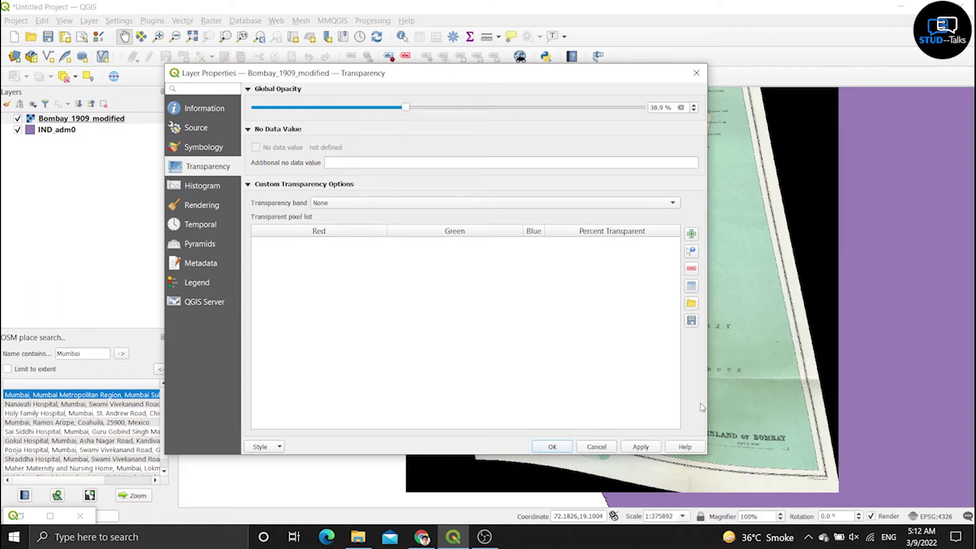
click(638, 448)
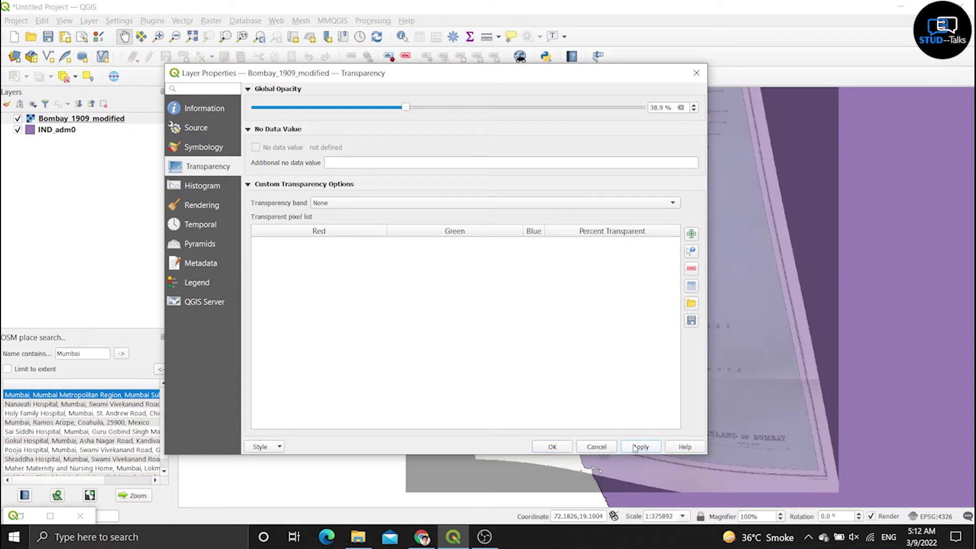
click(550, 447)
scroll(689, 314, down, 1)
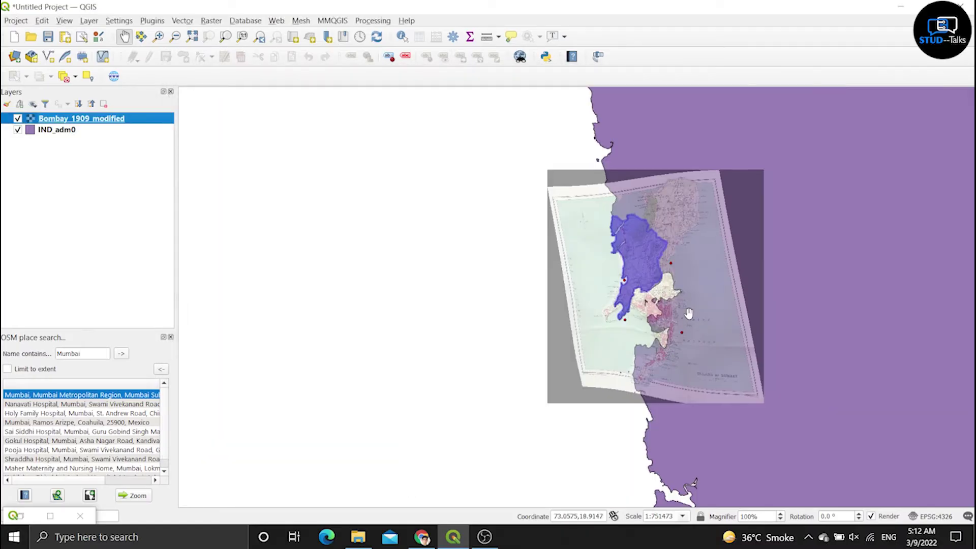
scroll(646, 270, up, 1)
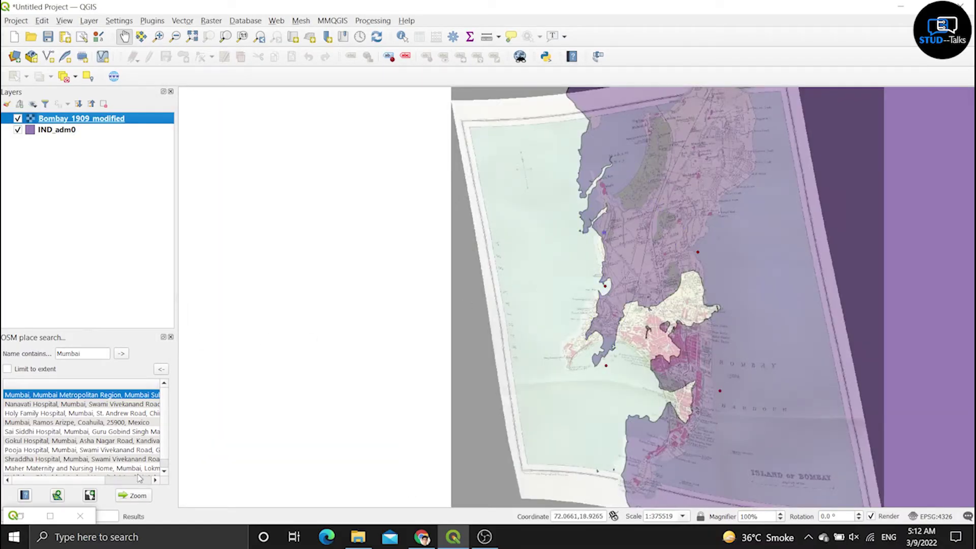
scroll(621, 254, up, 1)
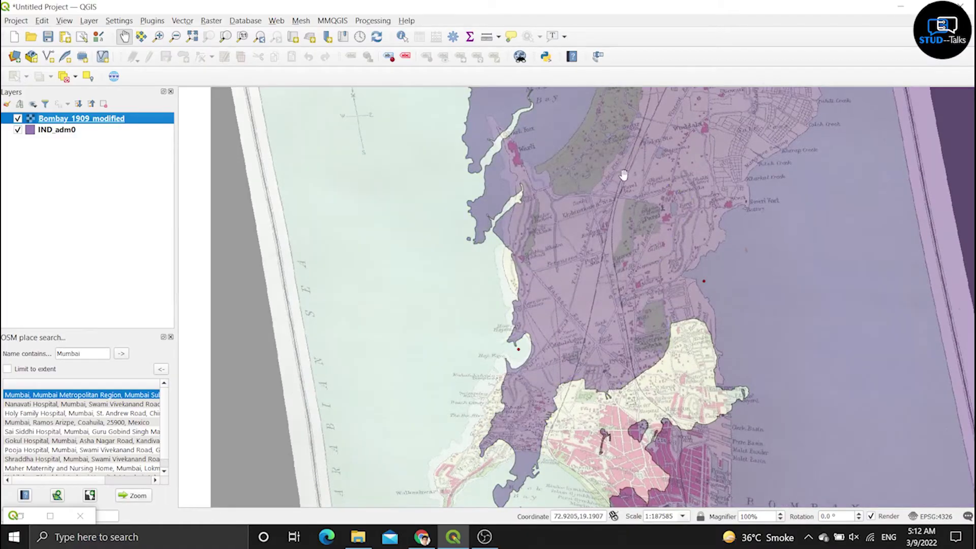
scroll(623, 175, down, 1)
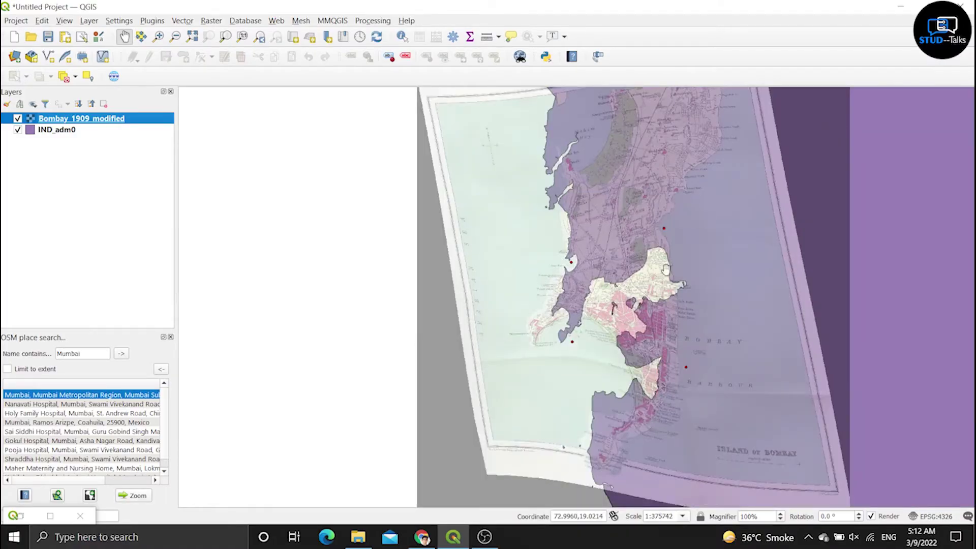
drag(686, 308, 689, 248)
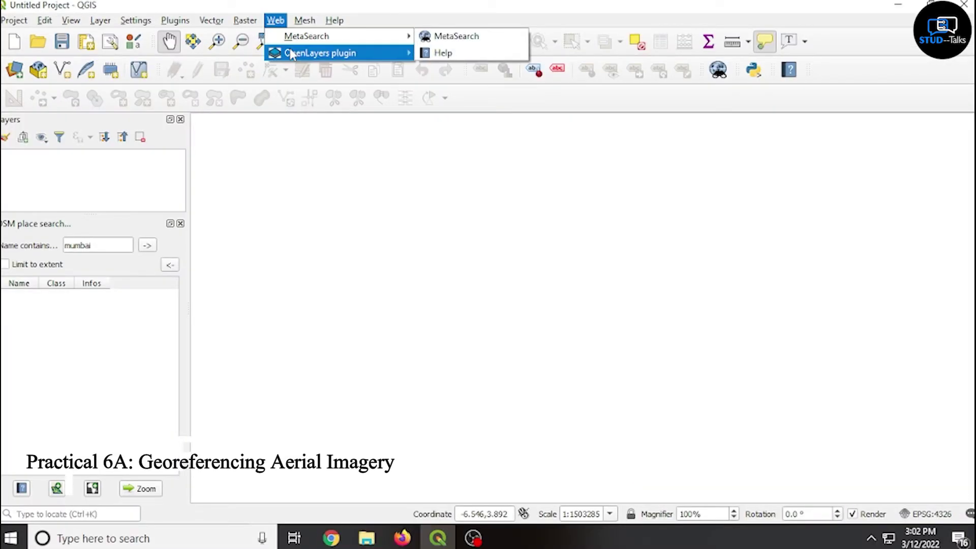
Add the OpenStreetMap base map to the empty project with the OpenLayers plugin.
mouse_move(291, 54)
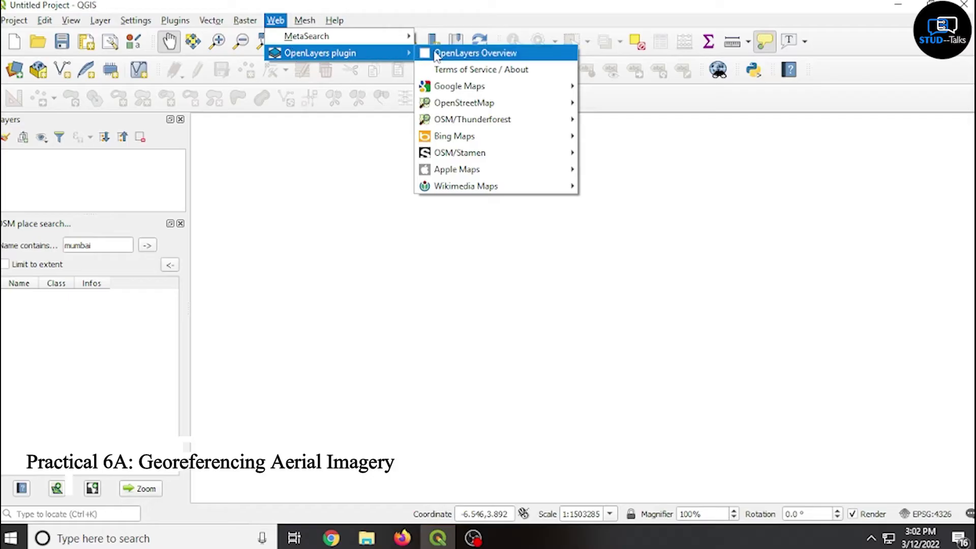
mouse_move(473, 146)
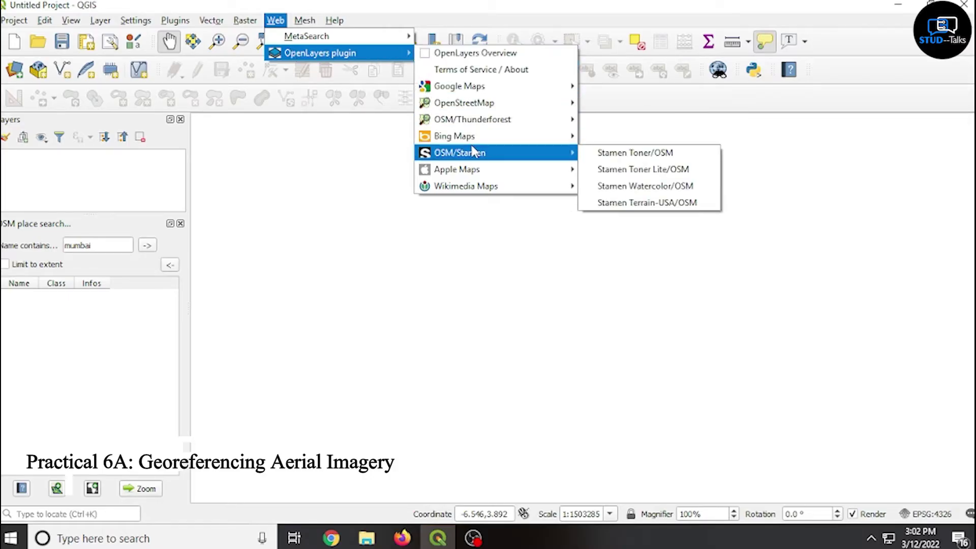
mouse_move(475, 108)
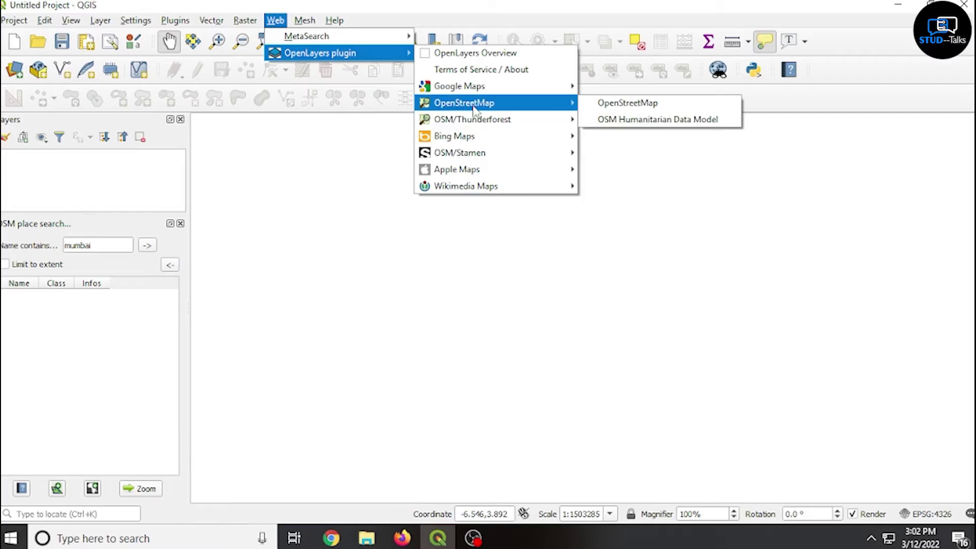
click(601, 105)
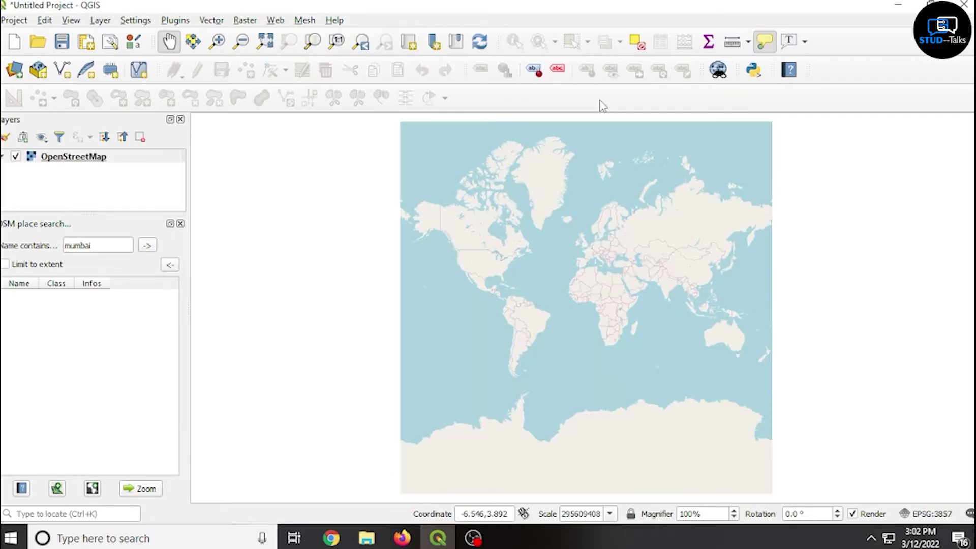
Apply WGS 84 / Pseudo-Mercator (EPSG:3857) as the project's coordinate reference system.
click(11, 21)
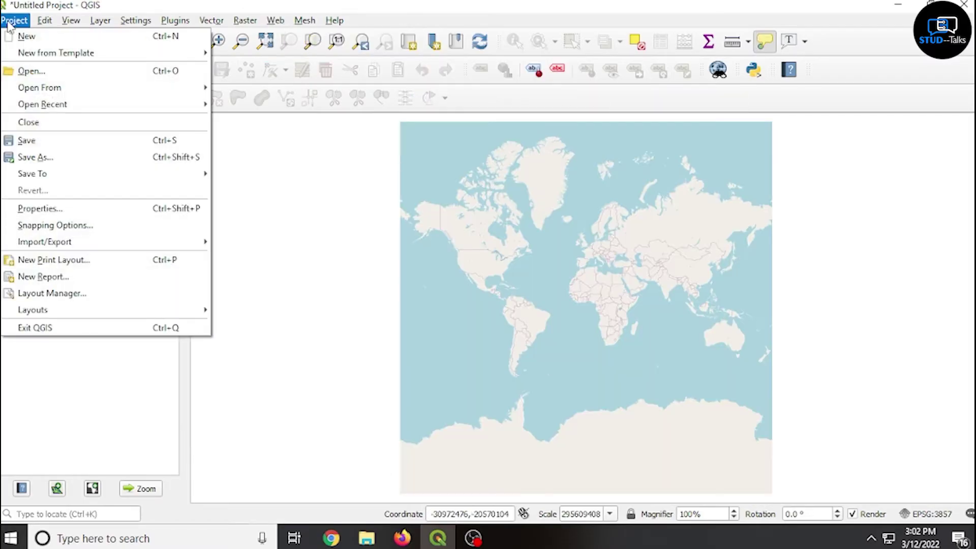
click(73, 206)
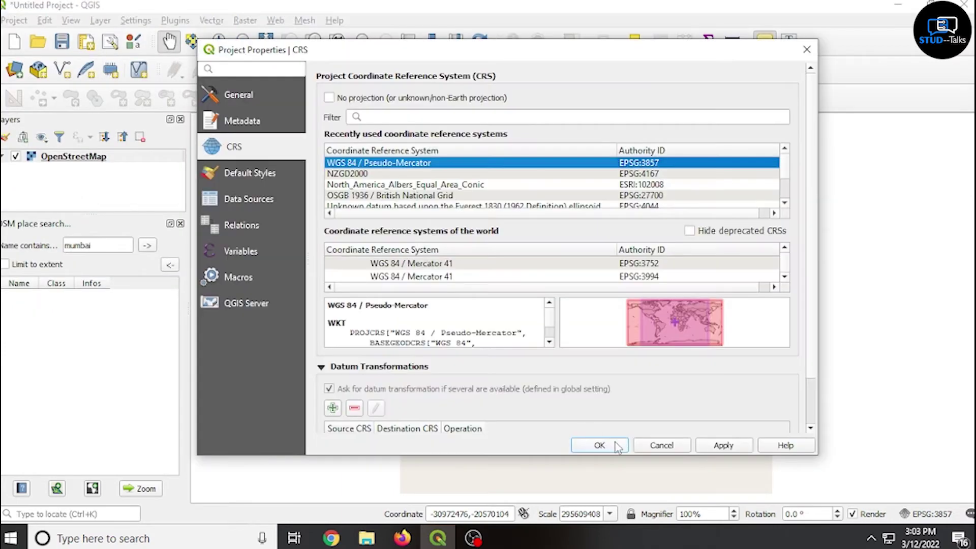
click(719, 446)
click(600, 445)
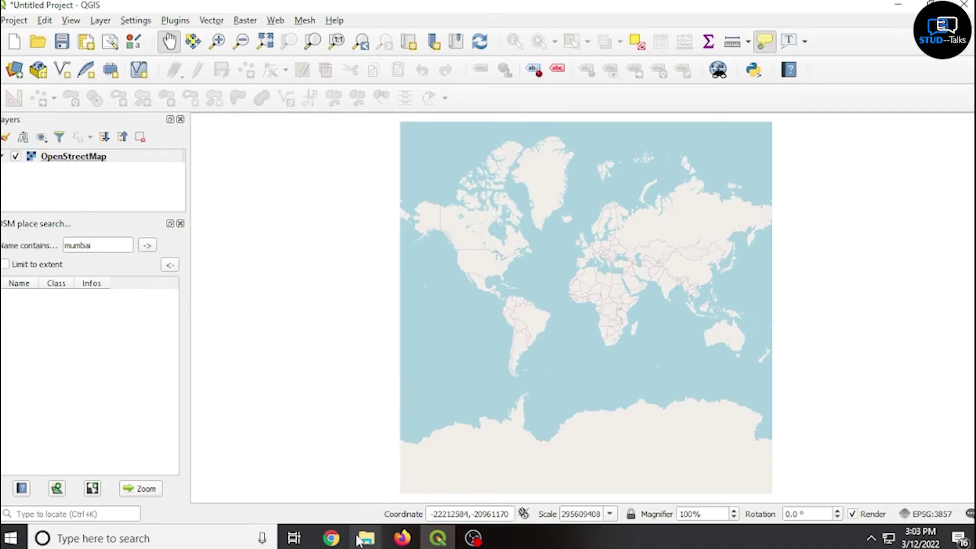
drag(401, 318, 192, 309)
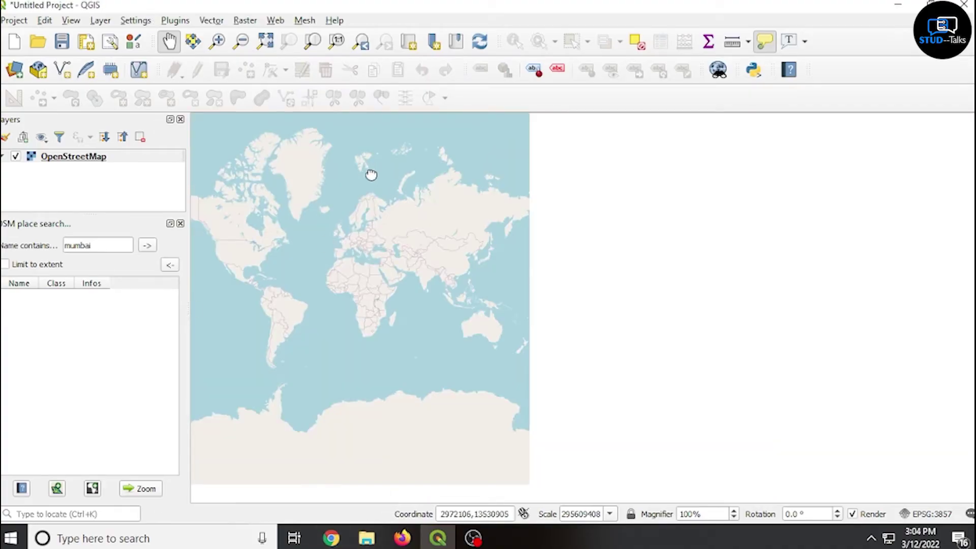
drag(370, 174, 529, 178)
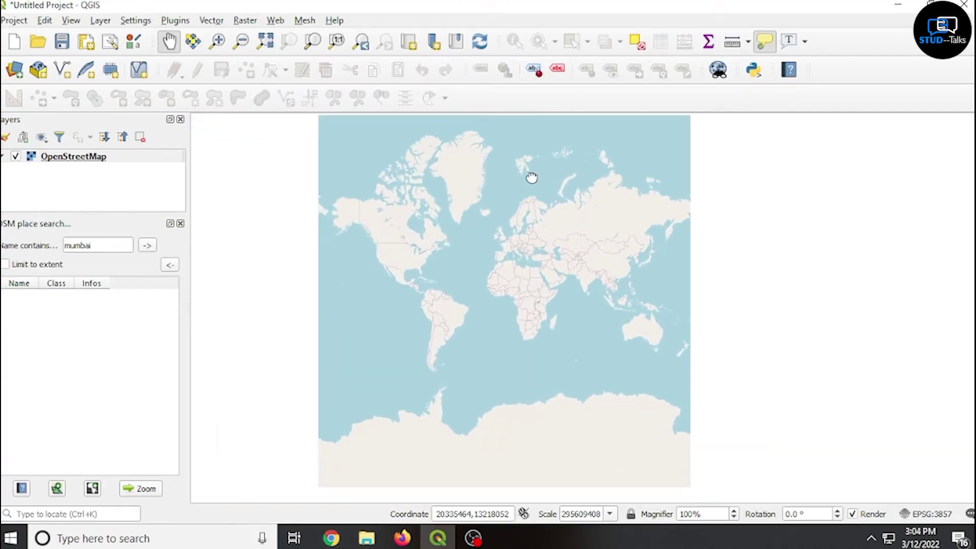
click(77, 22)
mouse_move(194, 479)
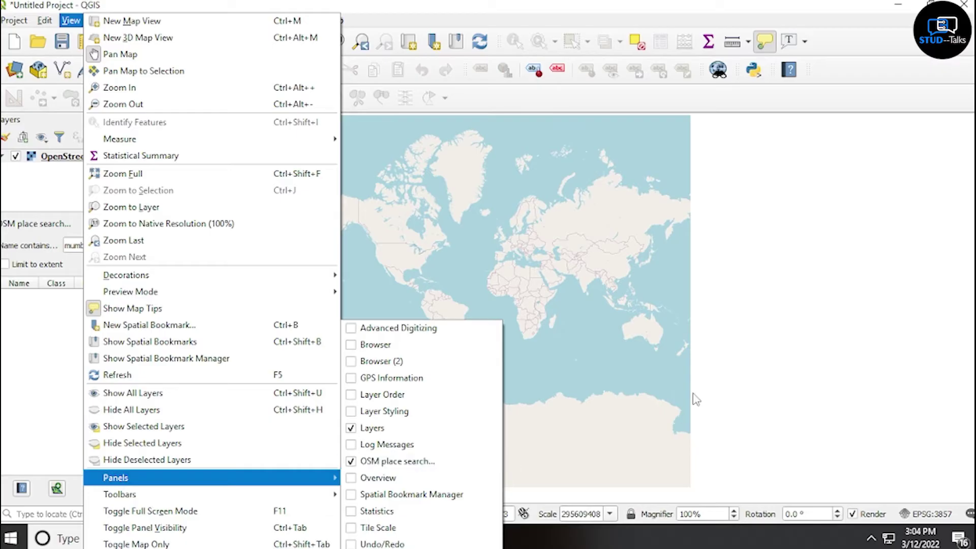
key(Escape)
key(Escape)
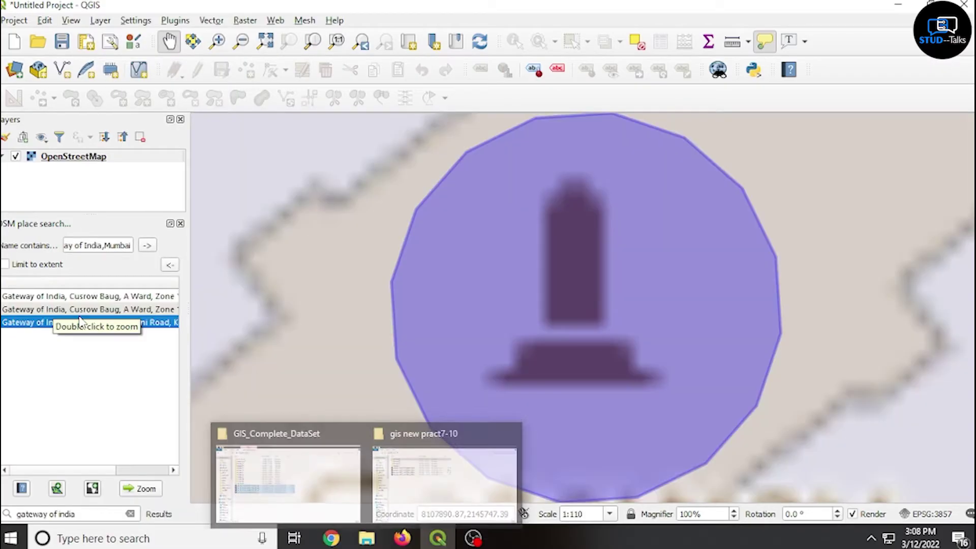
Zoom the map to the Gateway of India place result on Prem J. Ramchandani Road, at a scale of 1:1762.
double_click(80, 322)
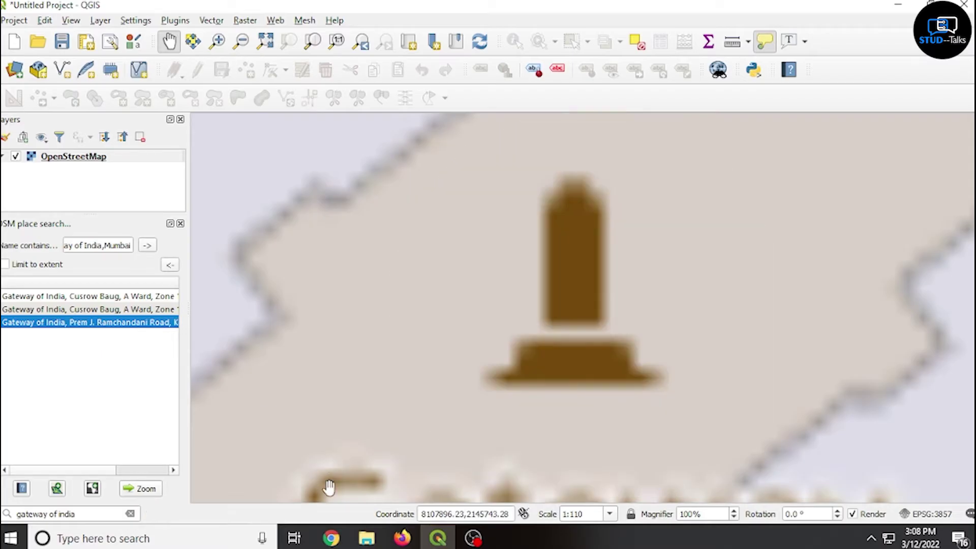
scroll(388, 377, down, 1)
scroll(388, 376, down, 1)
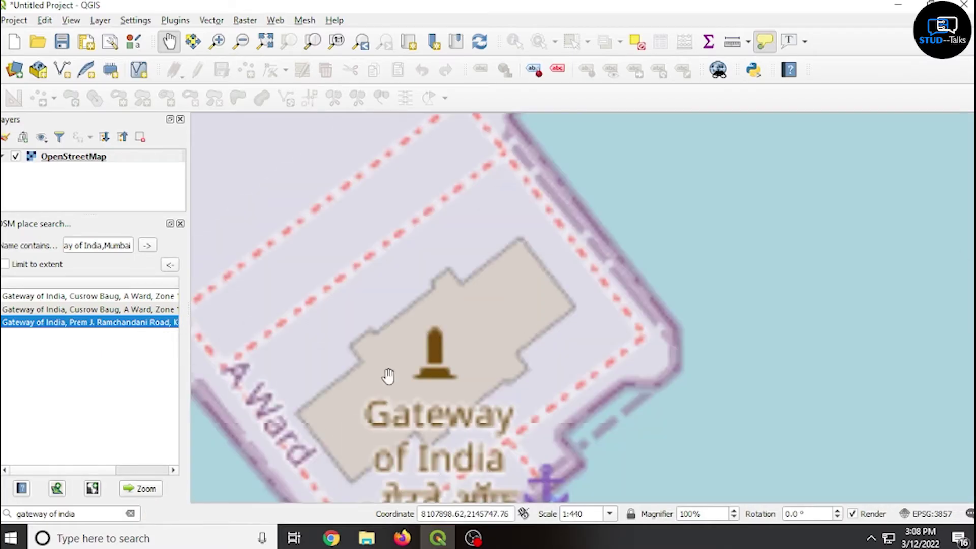
scroll(388, 376, down, 1)
scroll(388, 377, down, 1)
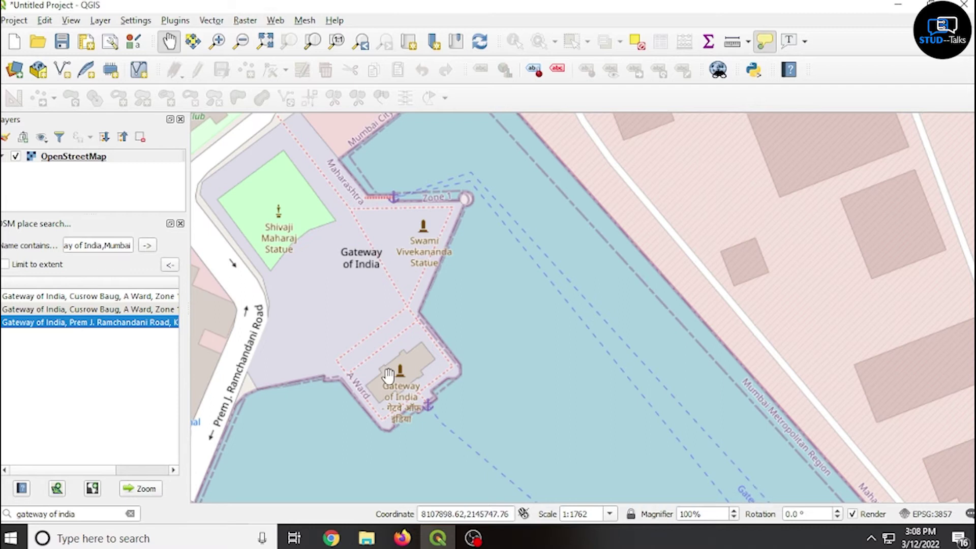
drag(361, 320, 430, 360)
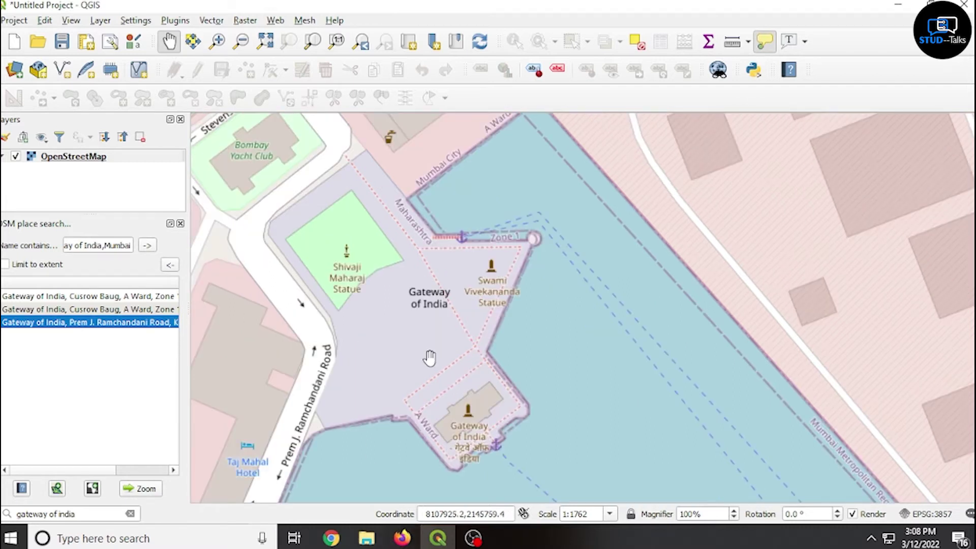
Set the OpenStreetMap layer's CRS to WGS 84 / Pseudo-Mercator (EPSG:3857).
right_click(62, 159)
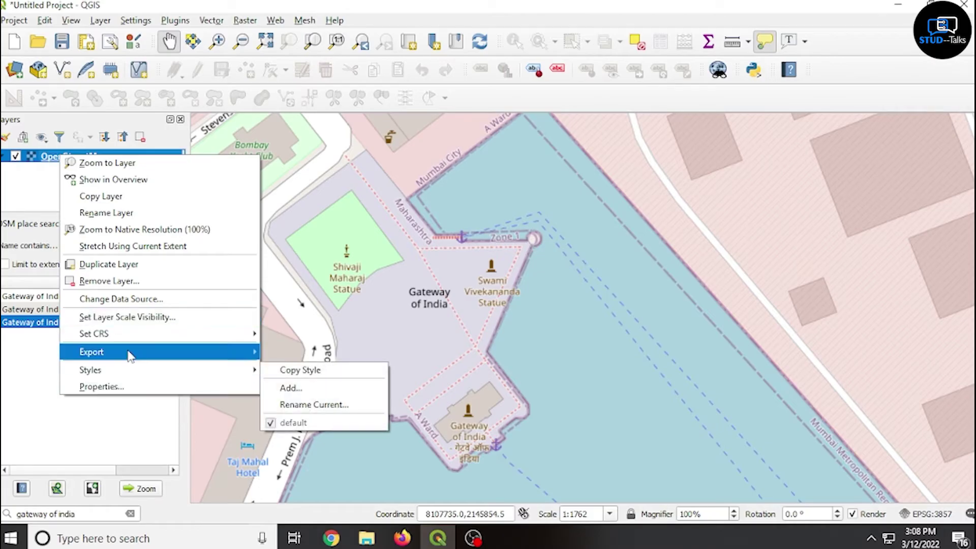
mouse_move(131, 338)
click(277, 334)
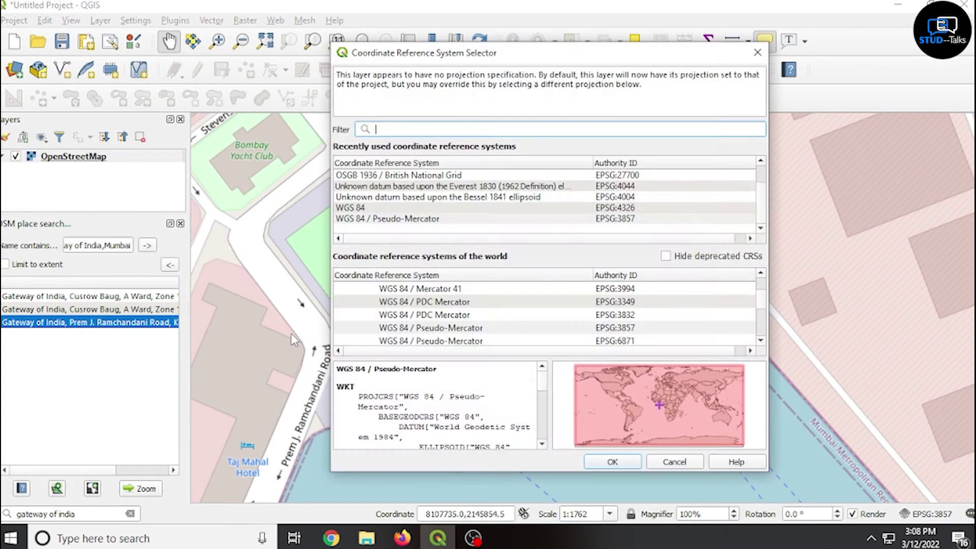
click(616, 219)
click(625, 462)
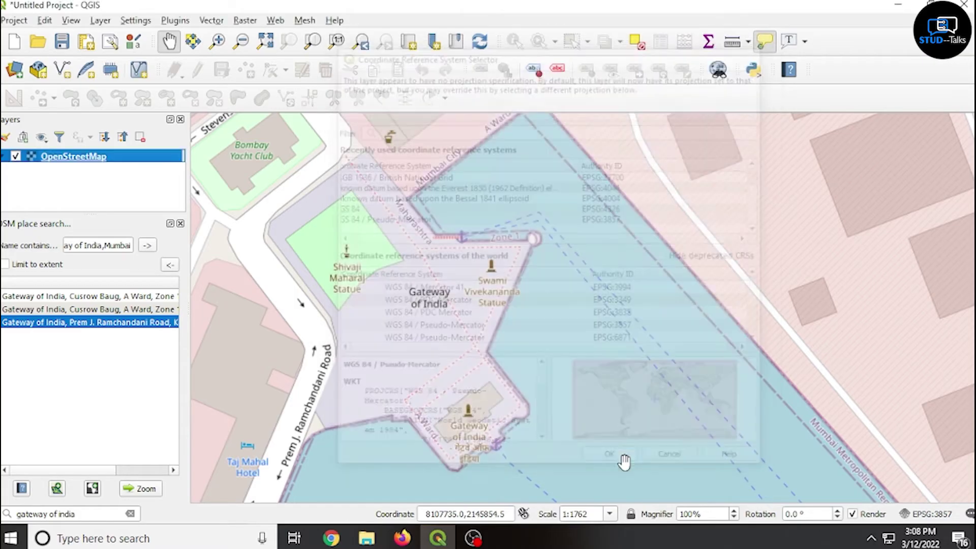
Open the Georeferencer and load the raster GateWay_Aerial_Imagery.tif from the Practical_06 B folder.
click(246, 21)
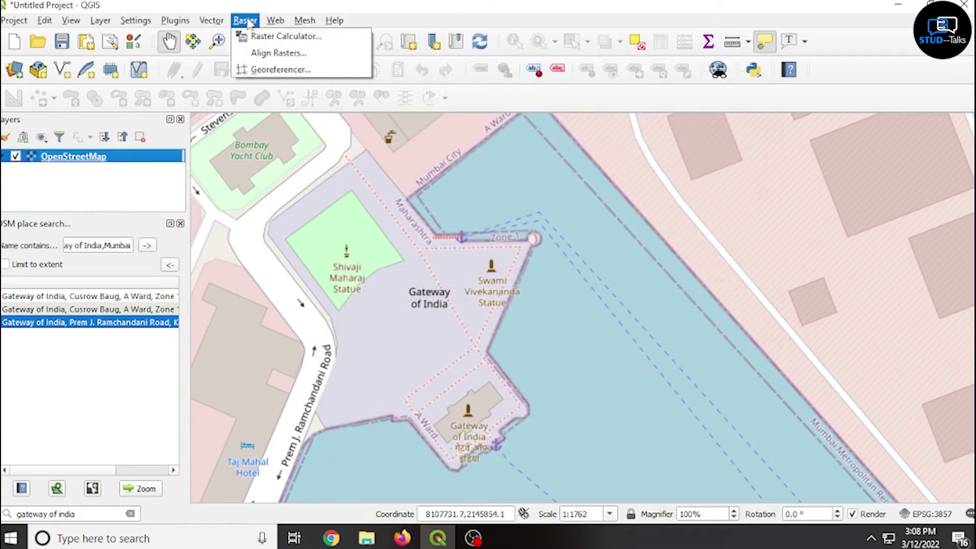
click(249, 69)
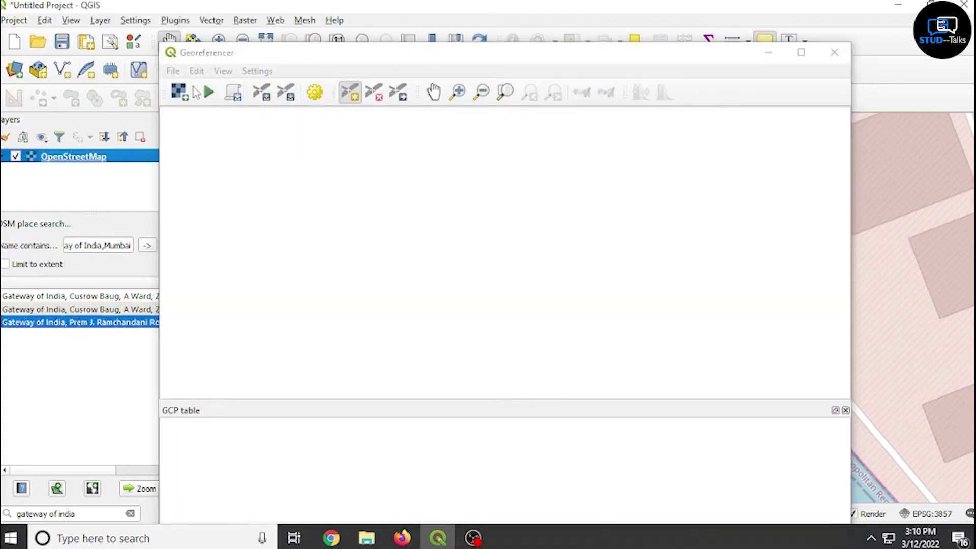
click(173, 71)
click(193, 102)
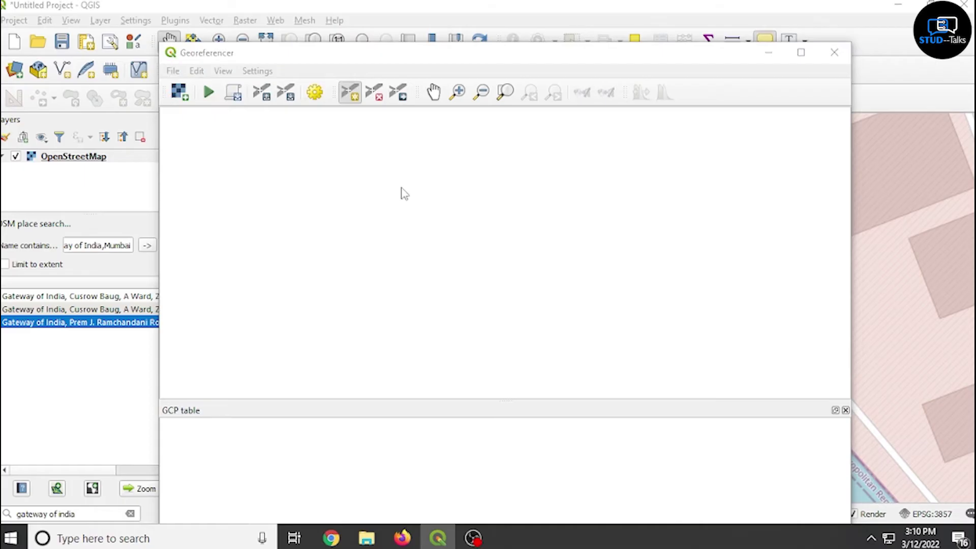
click(436, 151)
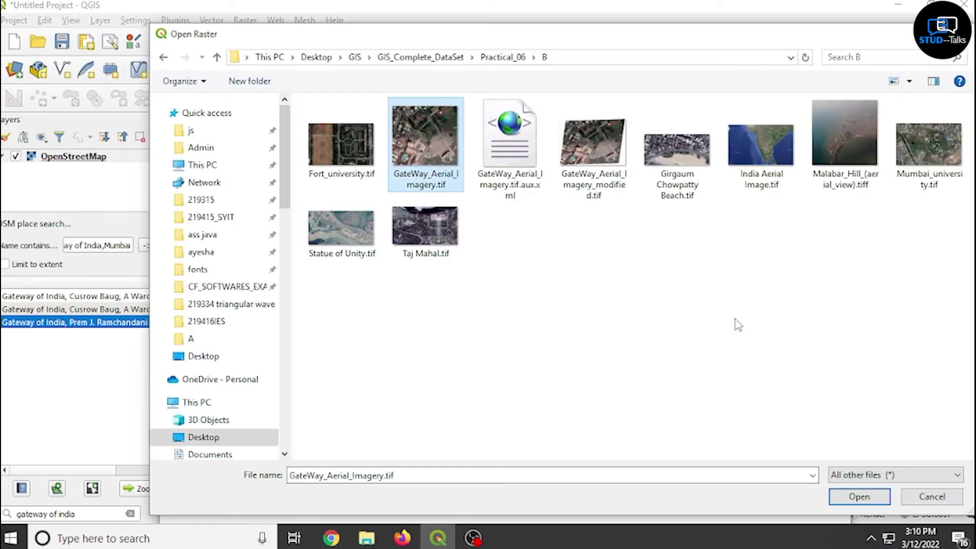
click(859, 496)
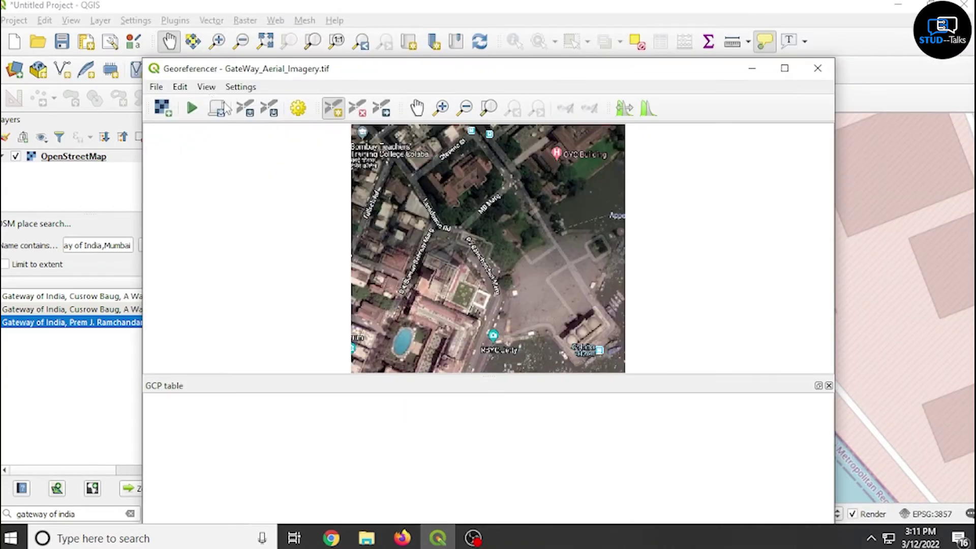
Add a control point at the aerial image's upper-left corner, matched from the map canvas at about 8107786.7, 2145868.5.
click(182, 86)
click(189, 101)
click(351, 125)
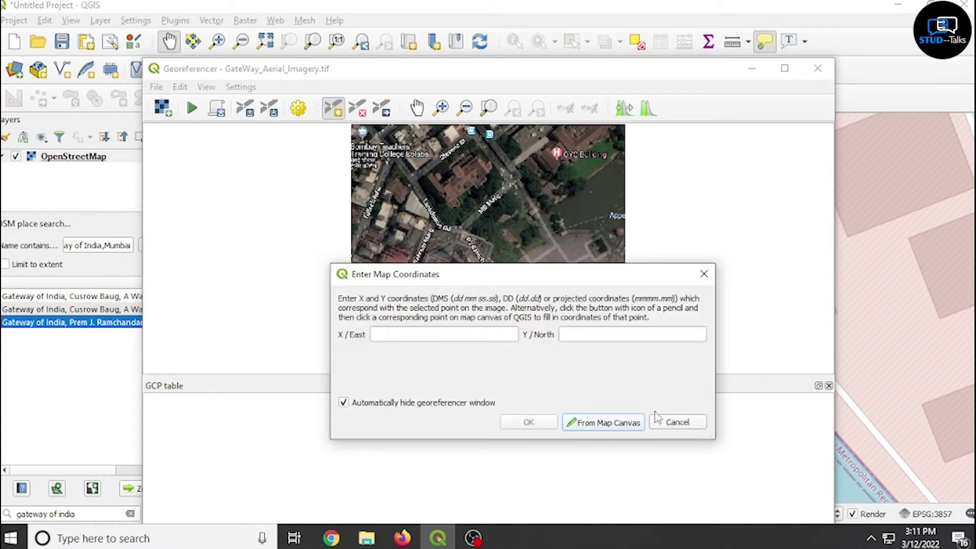
click(604, 425)
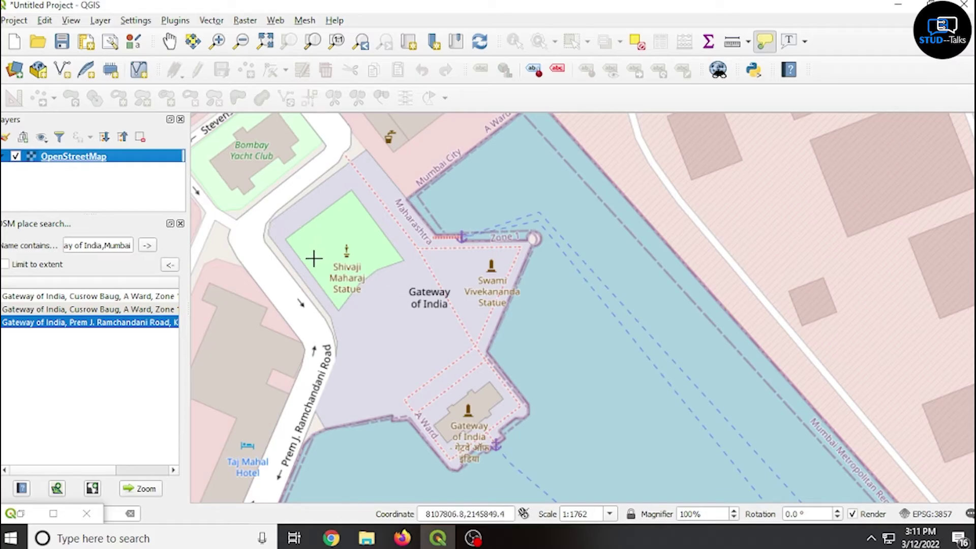
click(282, 228)
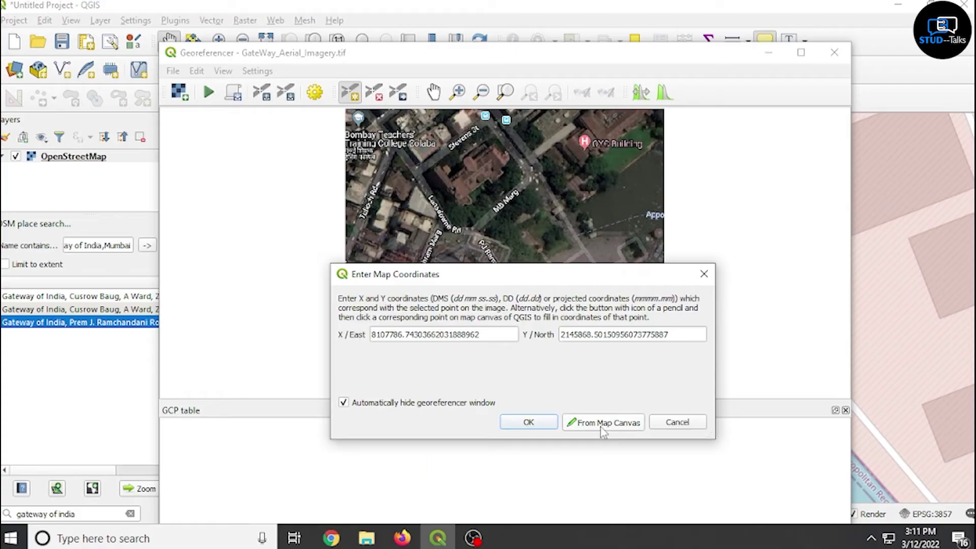
click(529, 423)
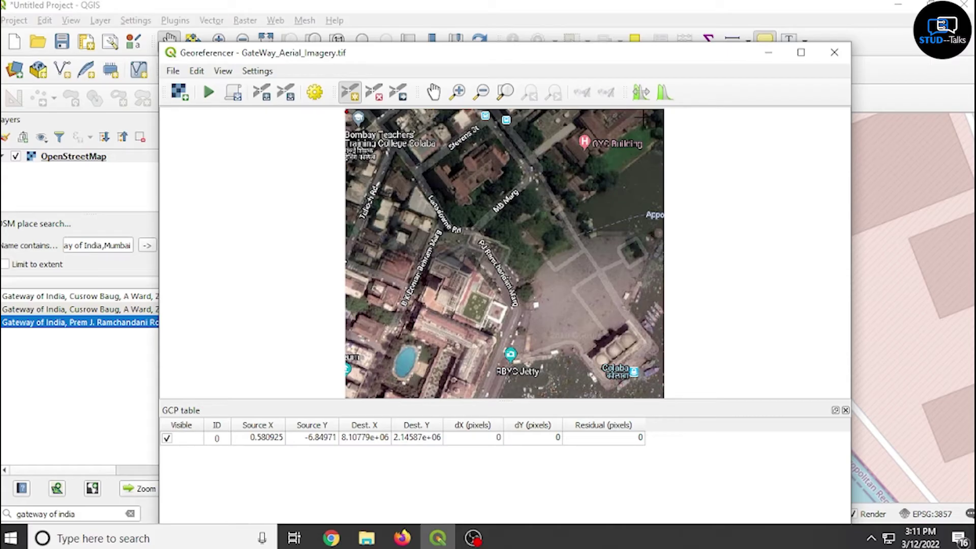
Add a control point near the aerial image's upper-right corner, matched from the map canvas at about 8107918.2, 2145897.9.
click(643, 117)
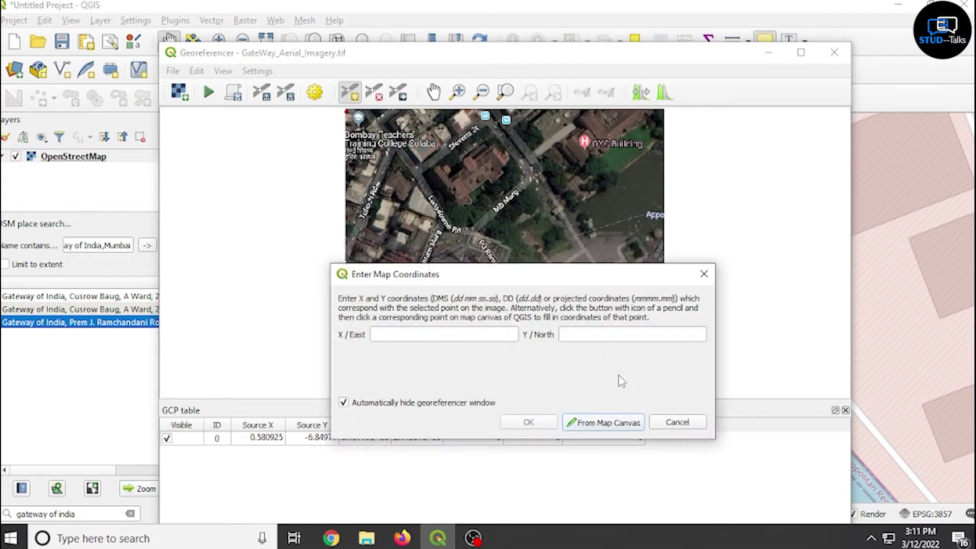
click(610, 420)
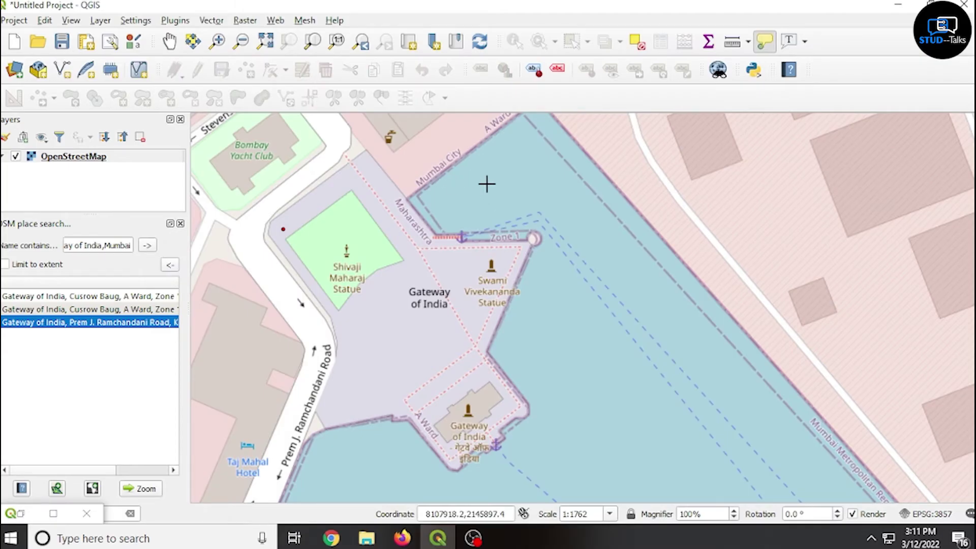
click(486, 184)
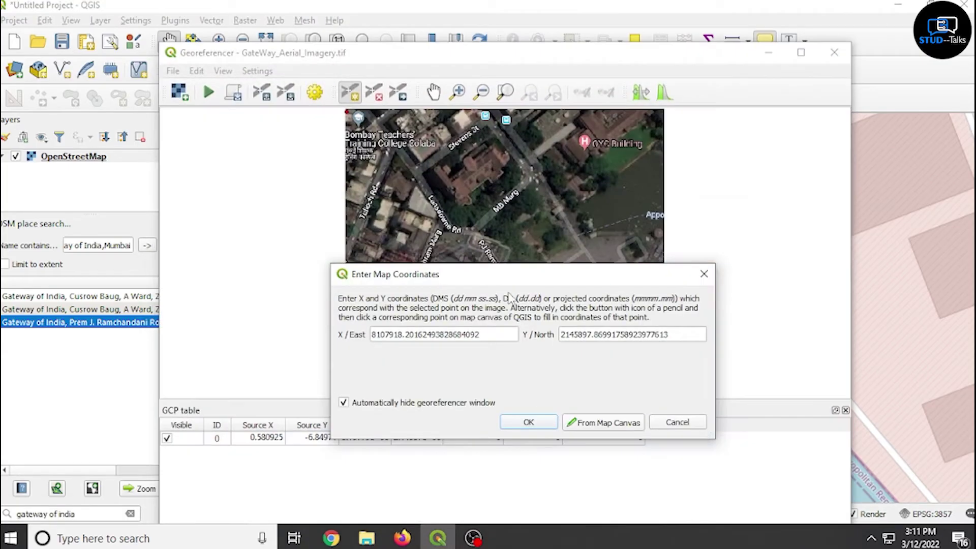
click(528, 422)
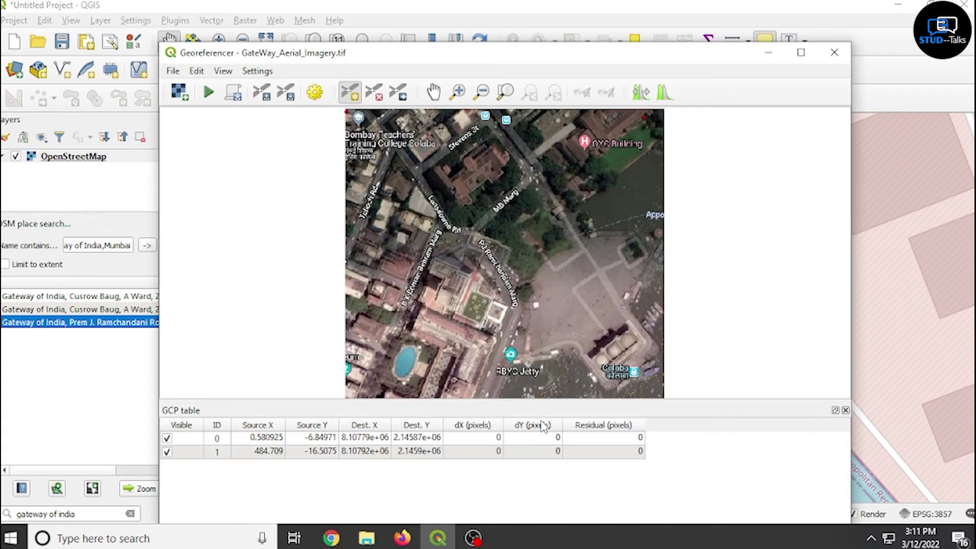
Add a control point near the aerial image's lower-right corner, matched from the map canvas at about 8107943.8, 2145761.7.
click(648, 375)
click(616, 425)
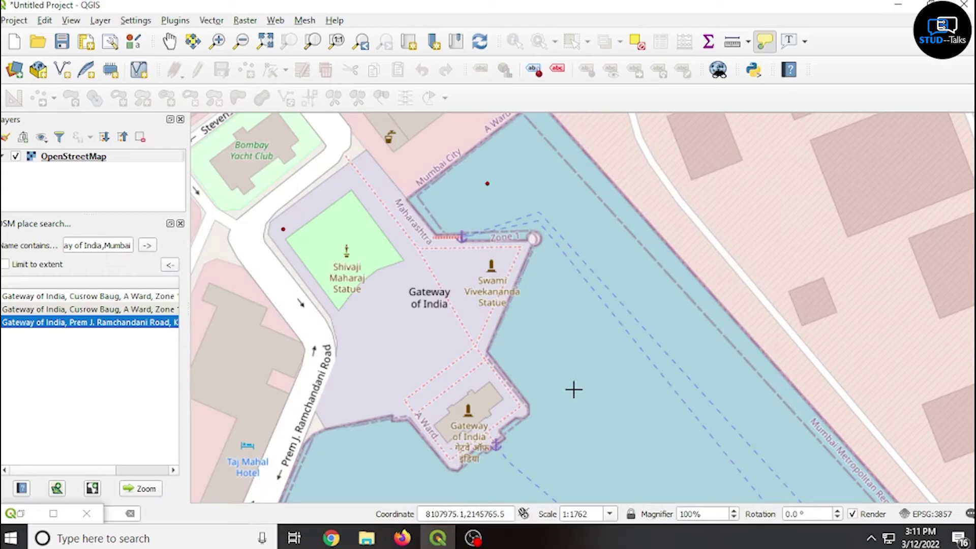
click(526, 395)
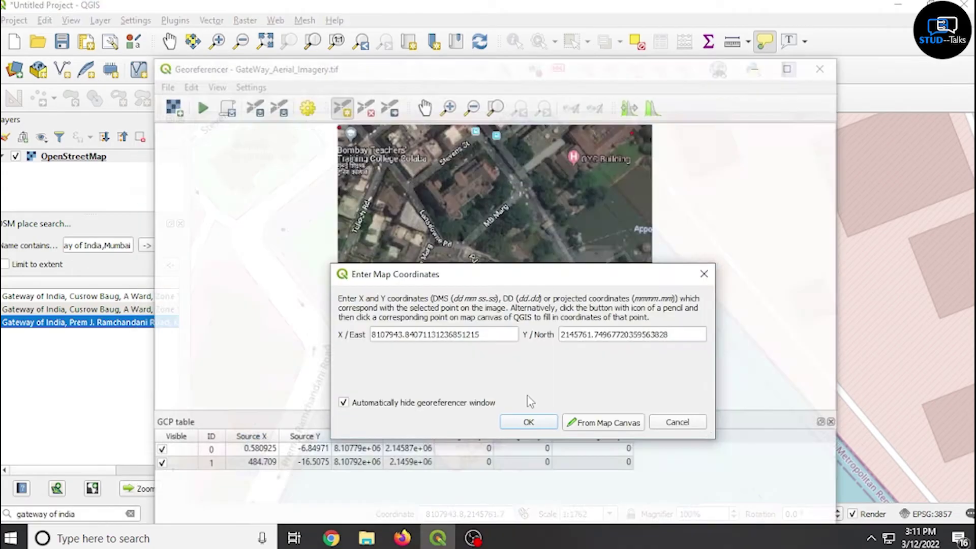
click(528, 423)
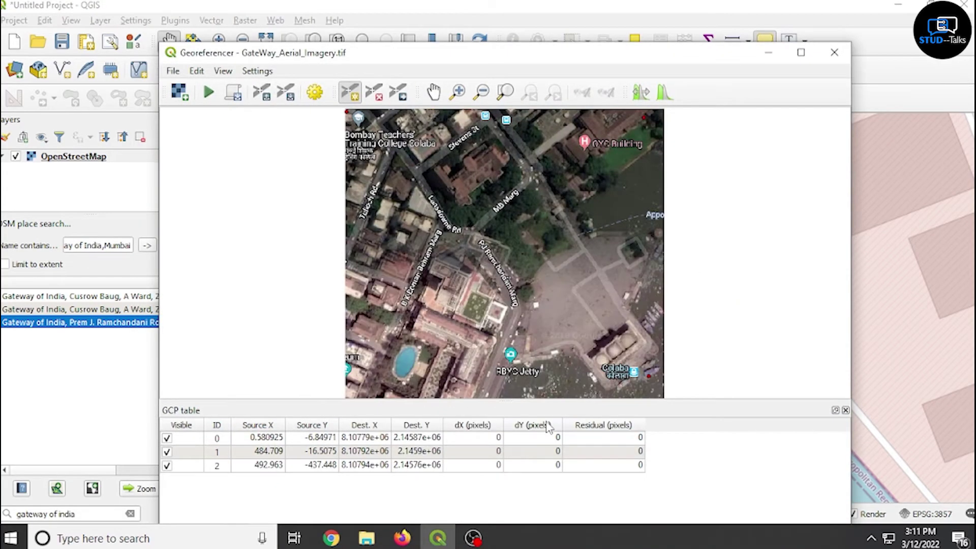
Add a control point near the aerial image's lower-left corner, matched from the map canvas at about 8107813.3, 2145738.0.
click(365, 374)
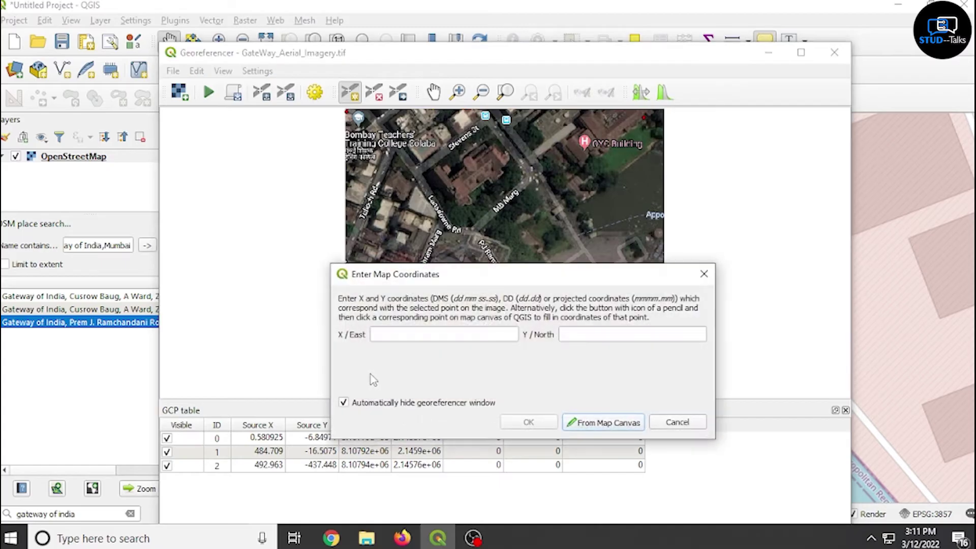
click(616, 424)
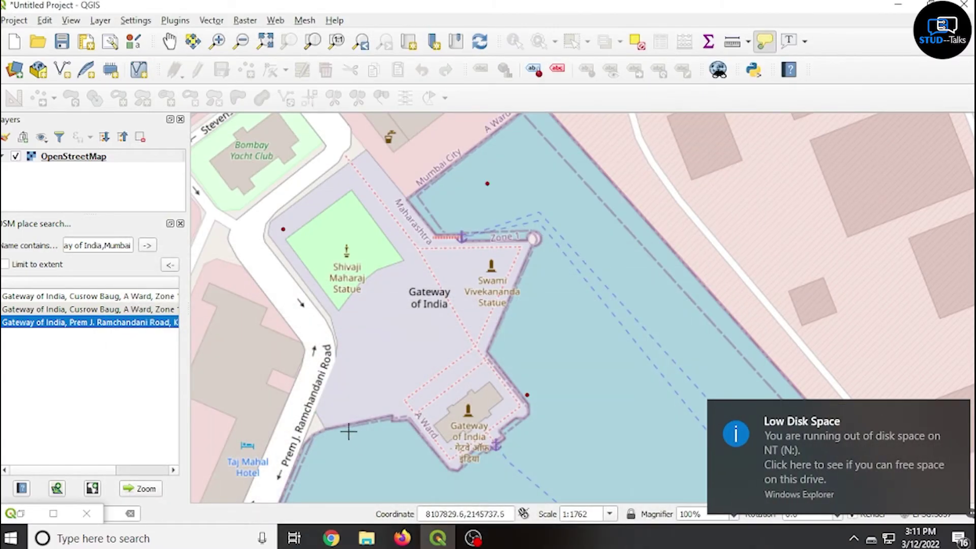
click(325, 432)
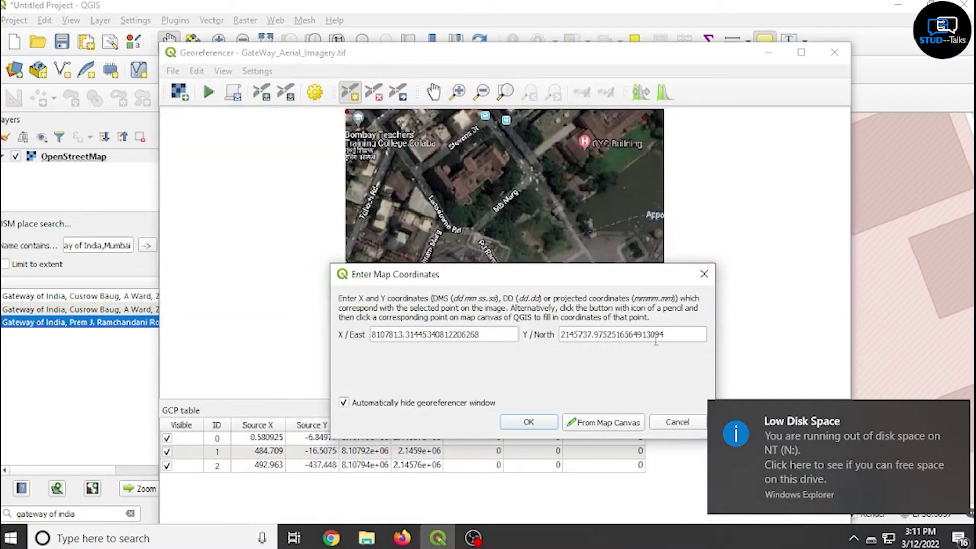
click(544, 423)
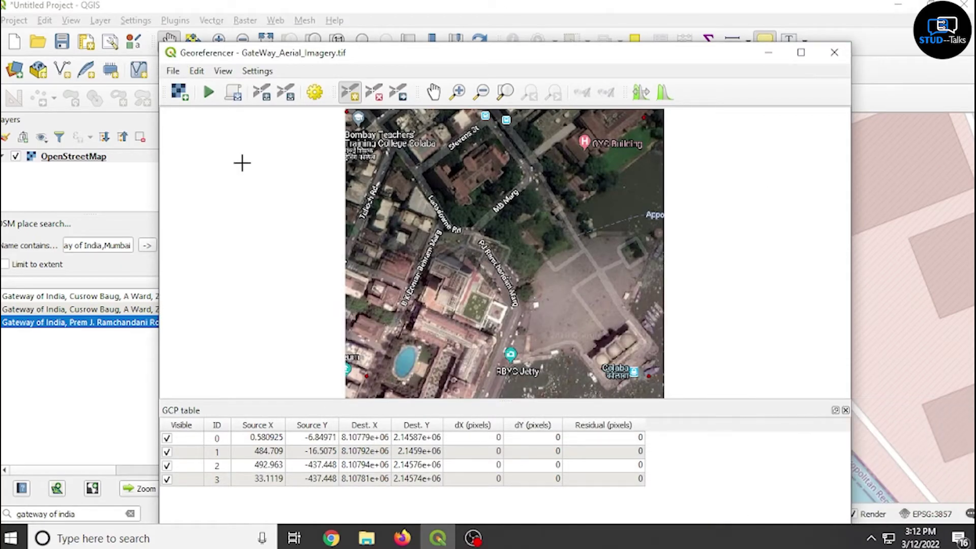
Set the transformation's target SRS to WGS 84 / Pseudo-Mercator (EPSG:3857) and run the georeferencing.
click(273, 72)
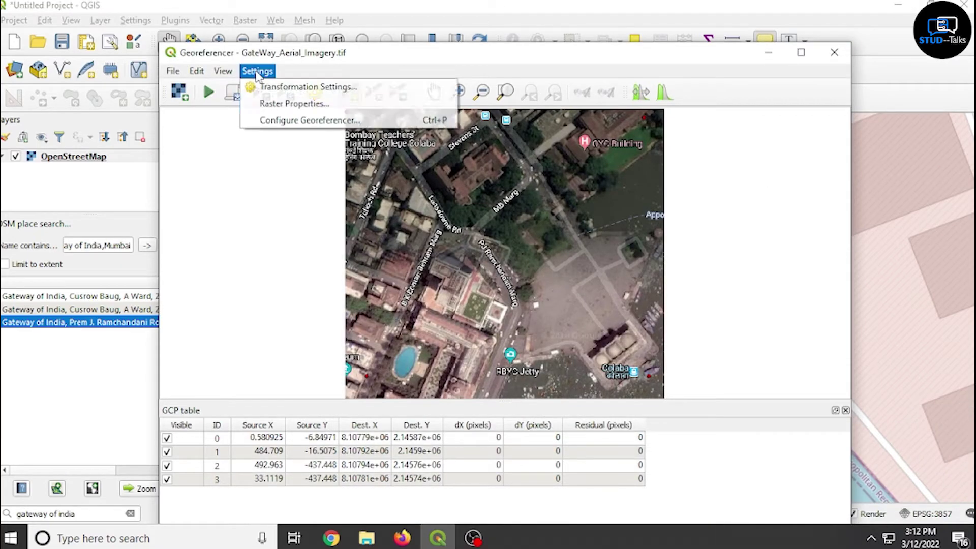
click(286, 93)
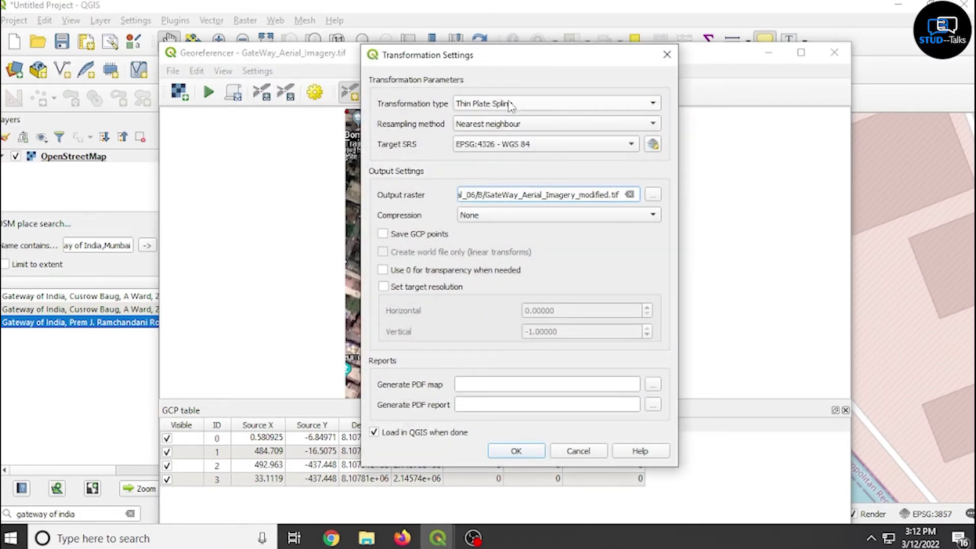
click(656, 145)
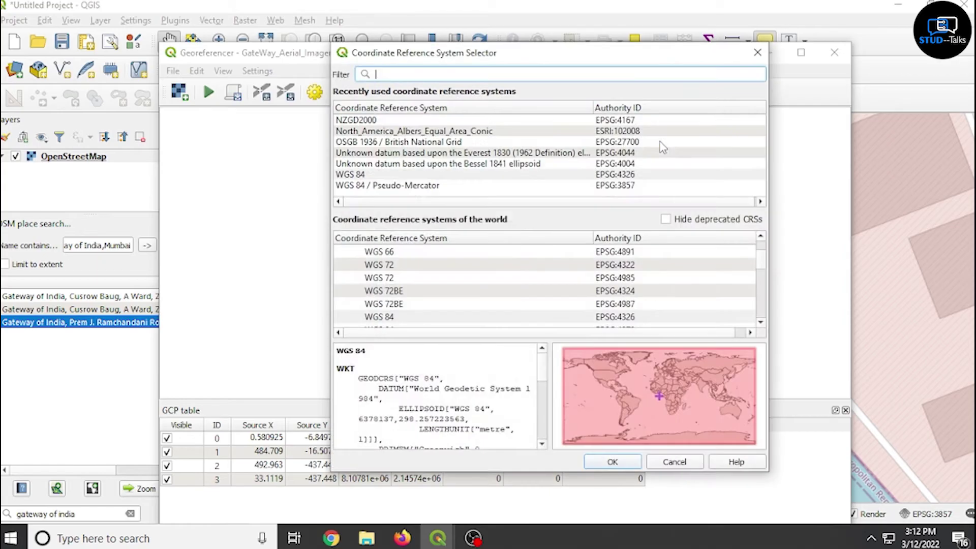
click(623, 187)
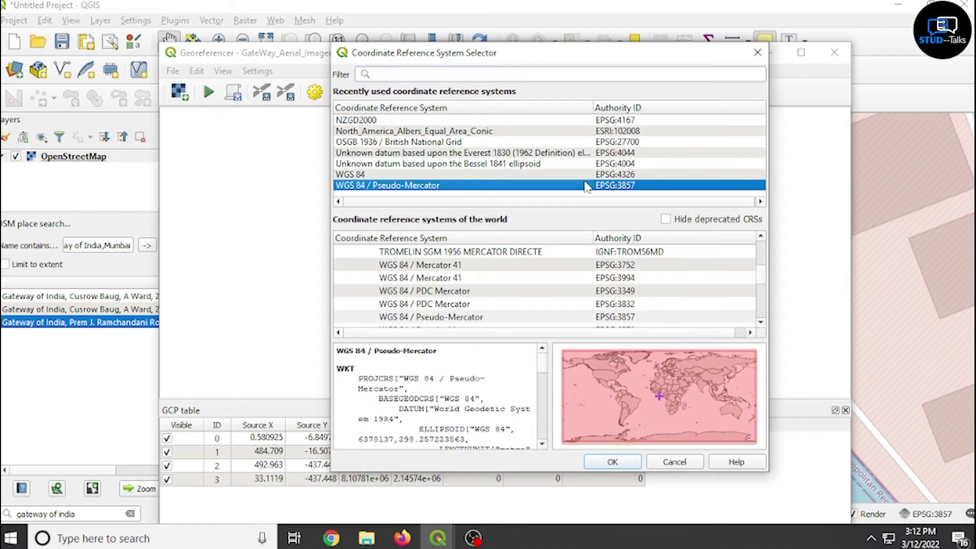
click(613, 464)
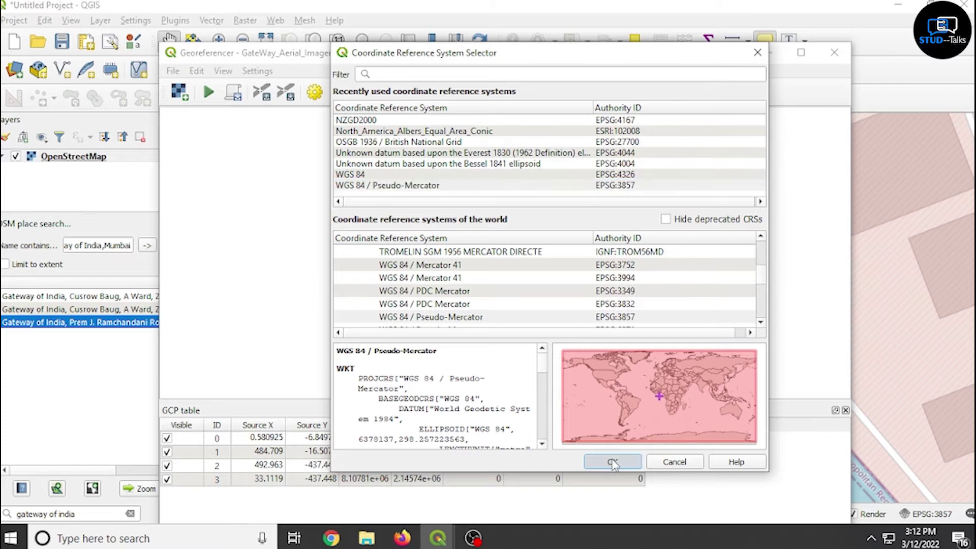
click(516, 452)
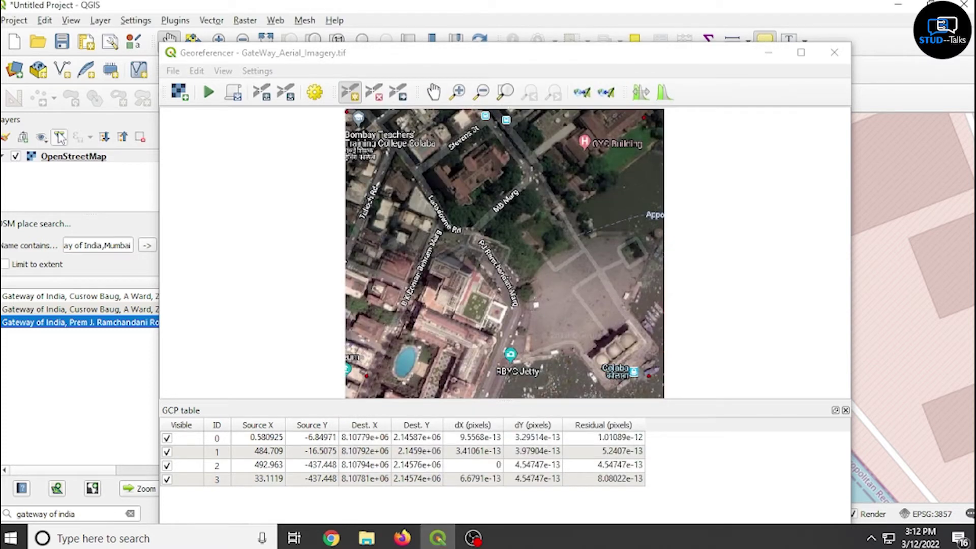
click(210, 93)
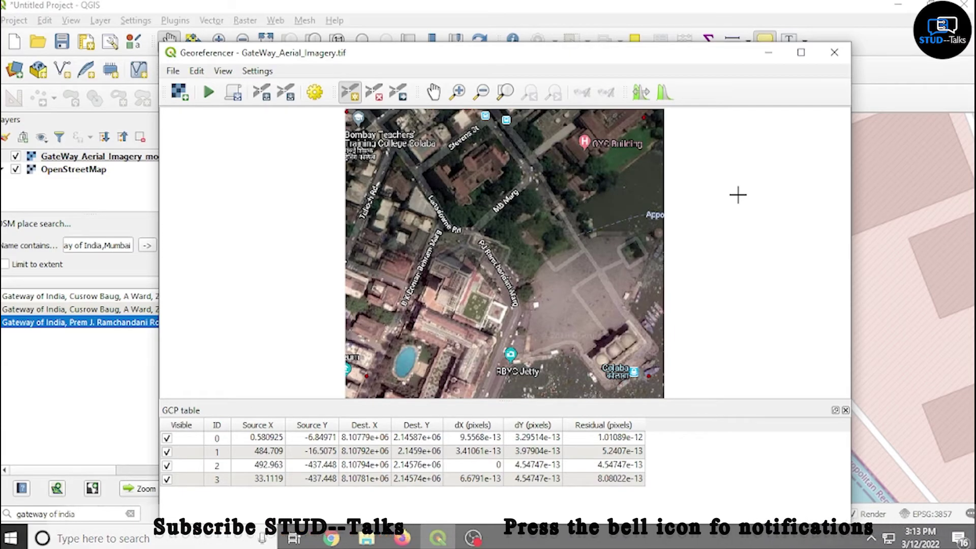
Return to the main map and set the GateWay_Aerial_Imagery_modified layer's global opacity to 80.7 %.
click(769, 56)
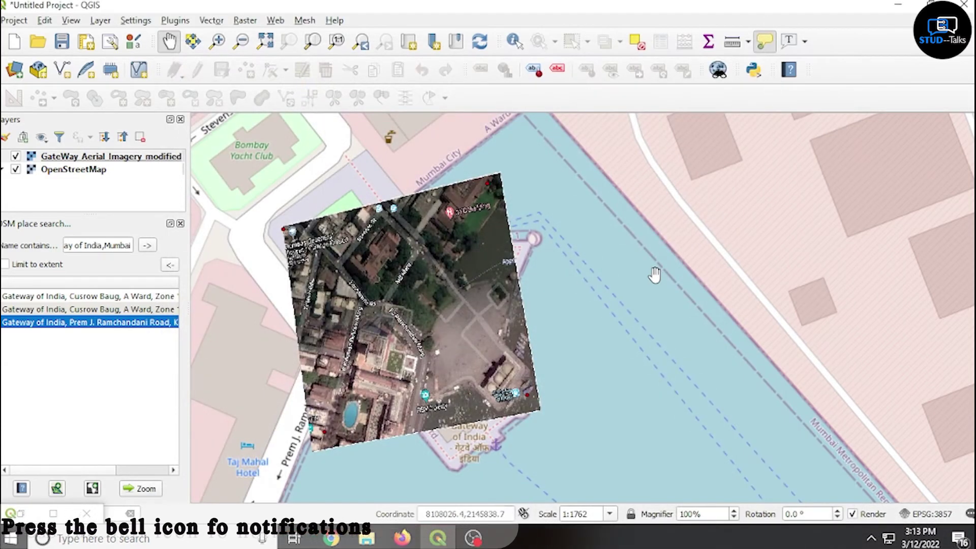
right_click(61, 156)
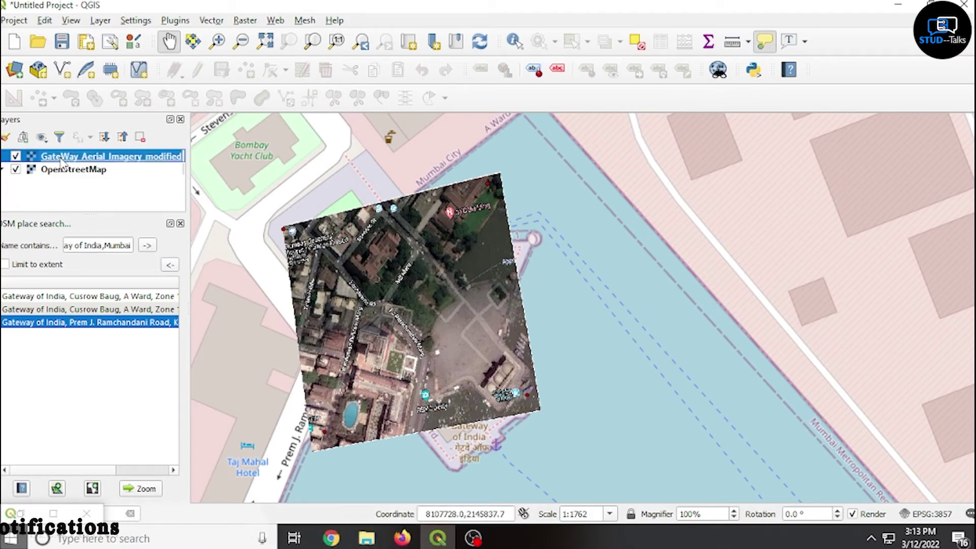
click(138, 389)
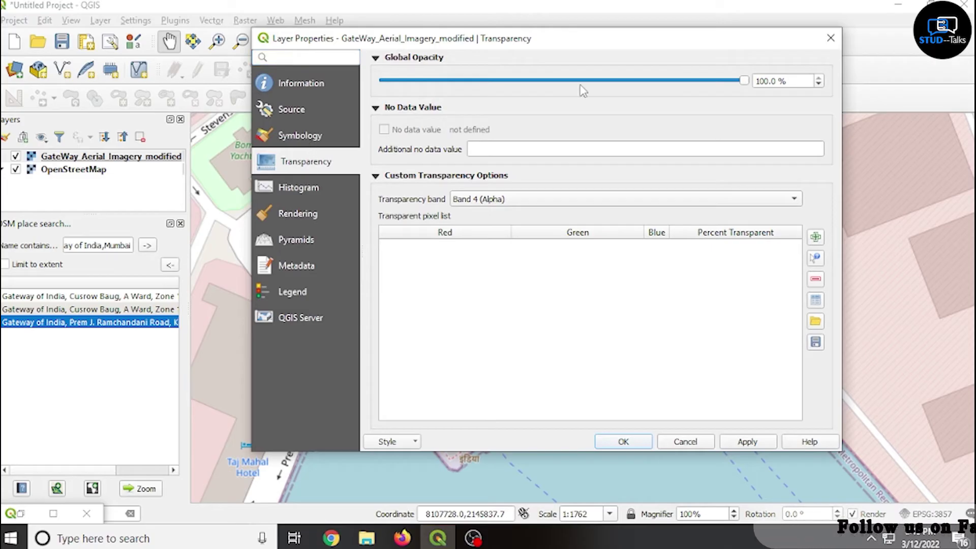
drag(737, 80, 675, 94)
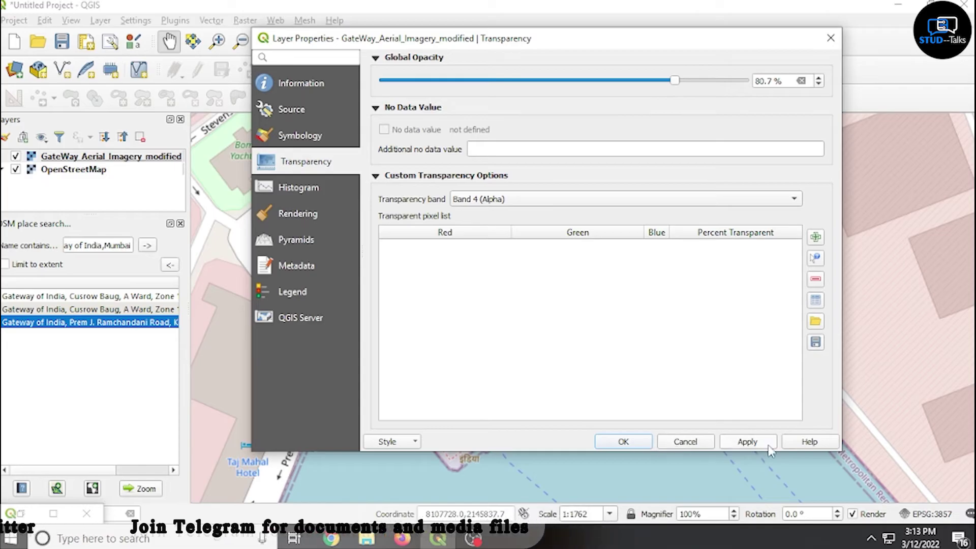
click(623, 442)
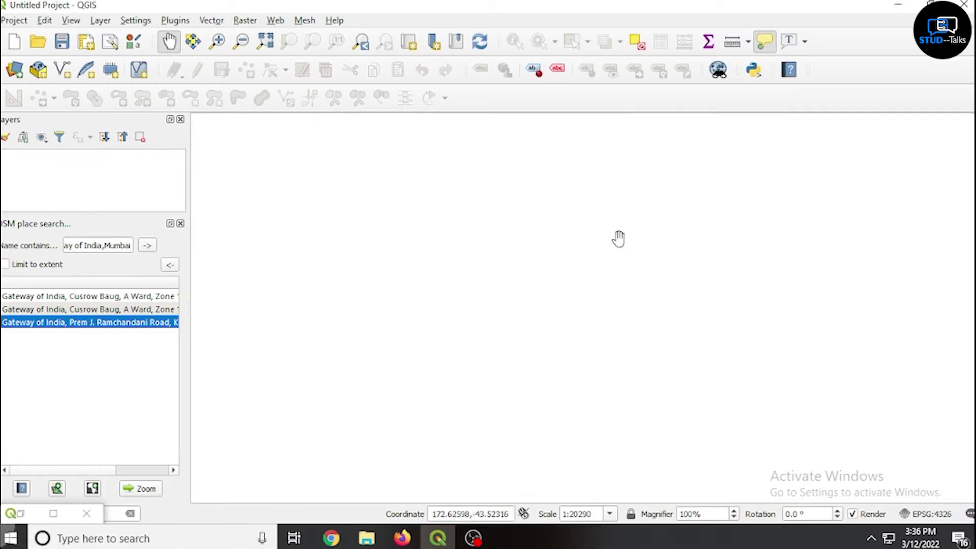
Add the raster layer Christchurch Topo50 map.tif from the Practical_06 C folder to the empty project.
click(100, 21)
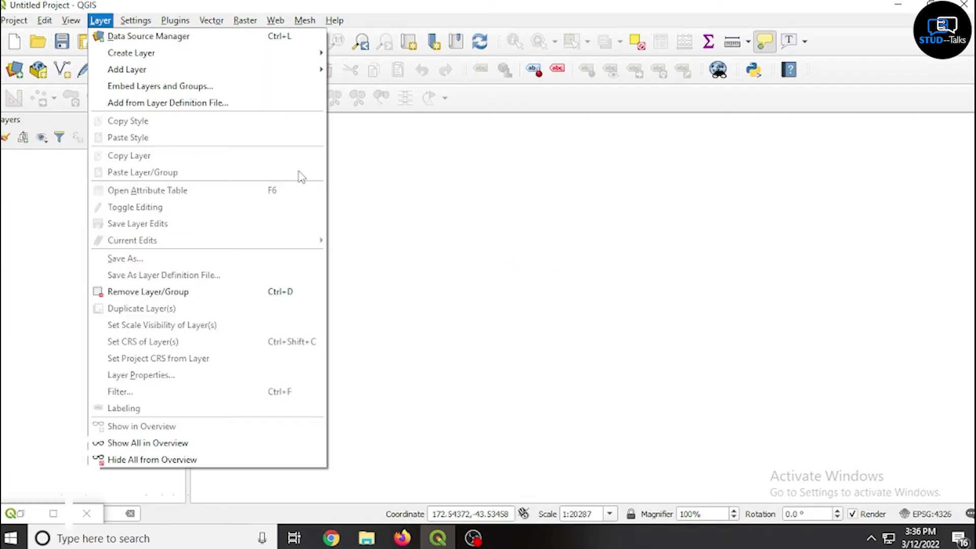
mouse_move(169, 76)
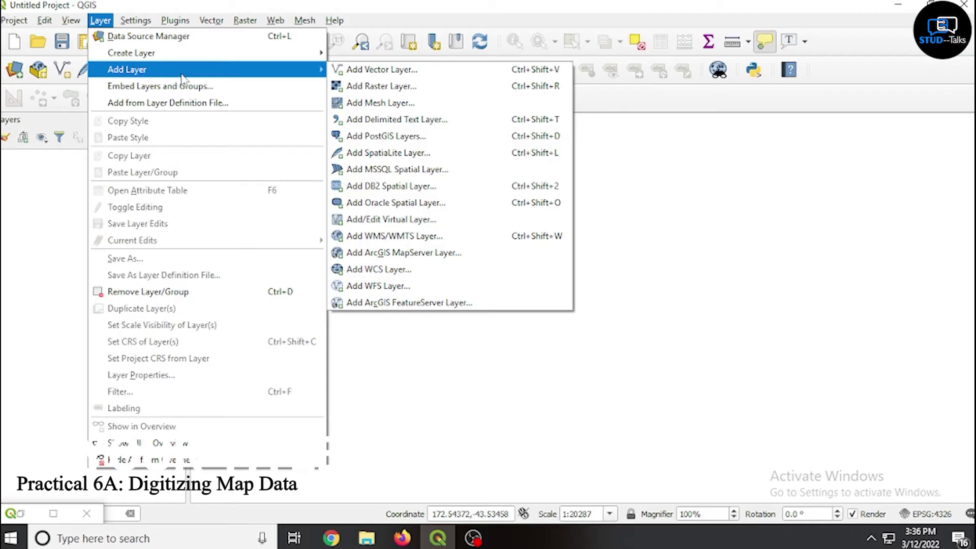
click(350, 88)
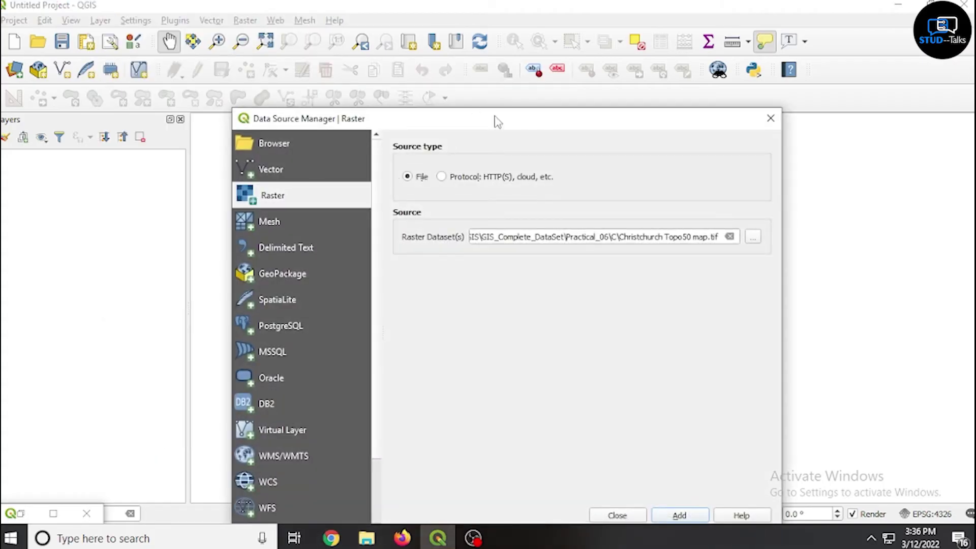
drag(495, 122, 486, 70)
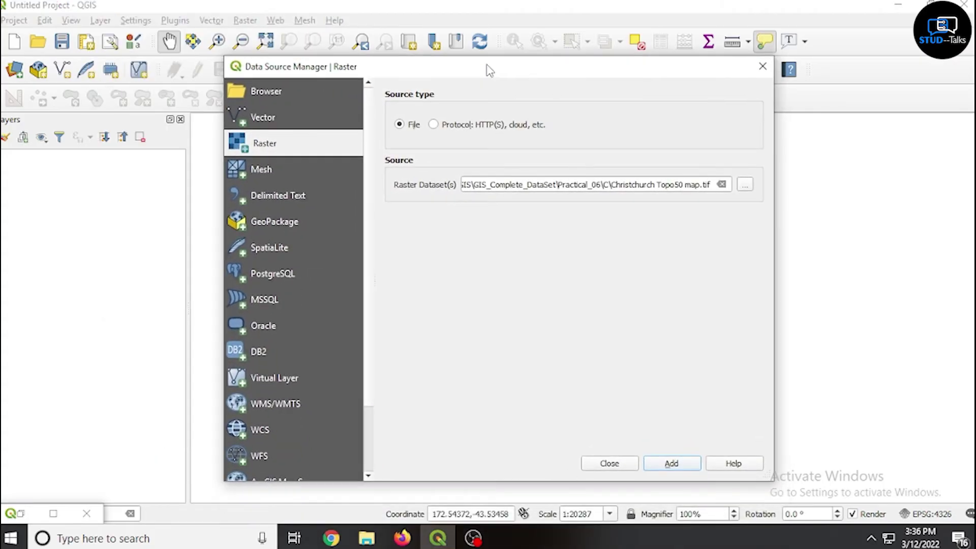
click(745, 187)
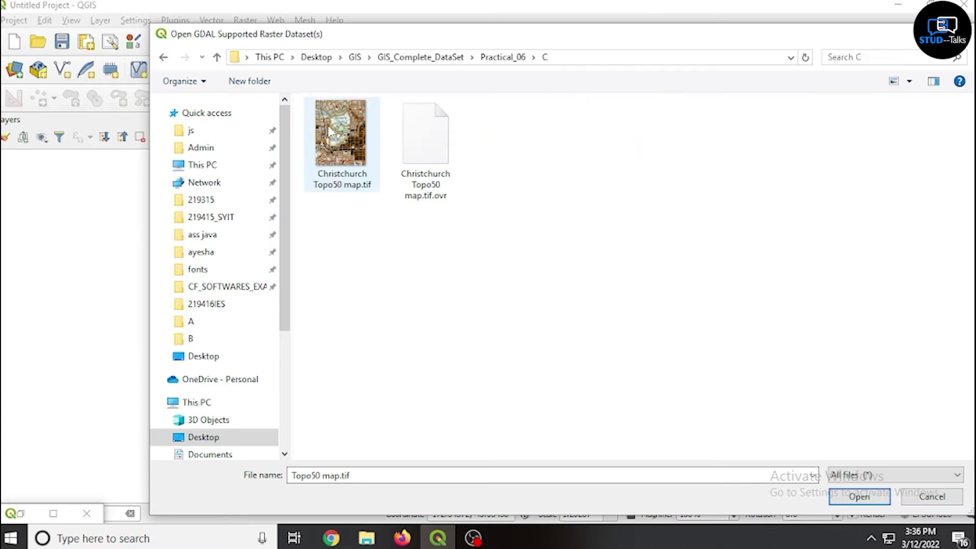
click(330, 131)
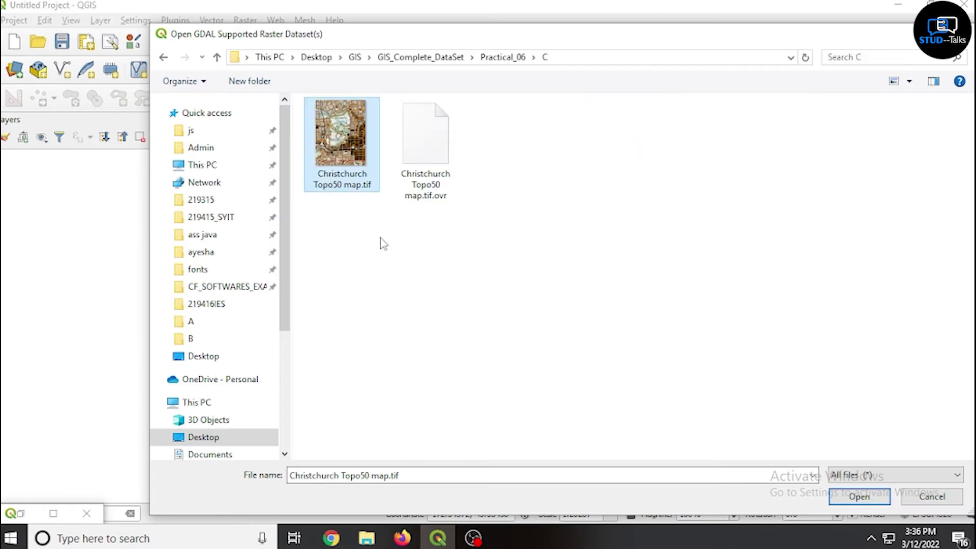
click(858, 497)
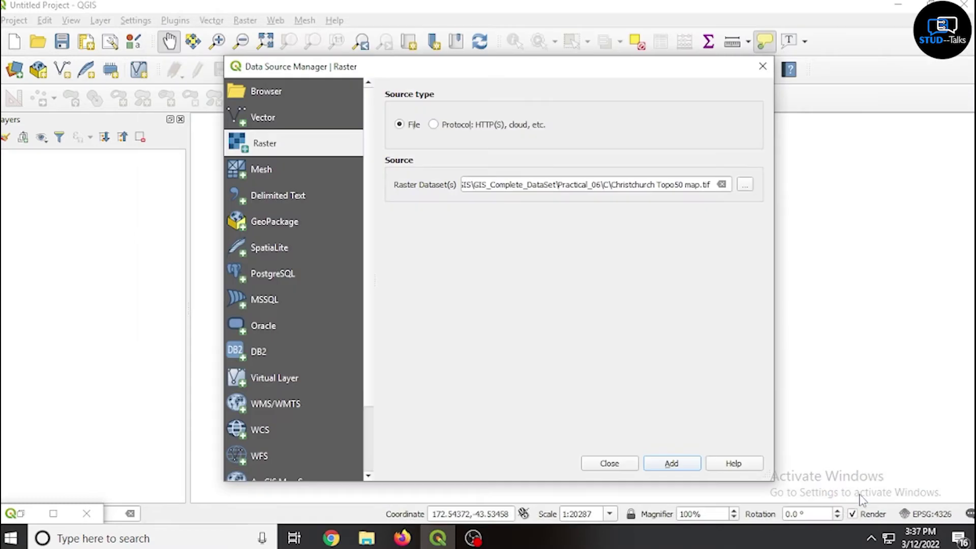
click(679, 466)
click(610, 462)
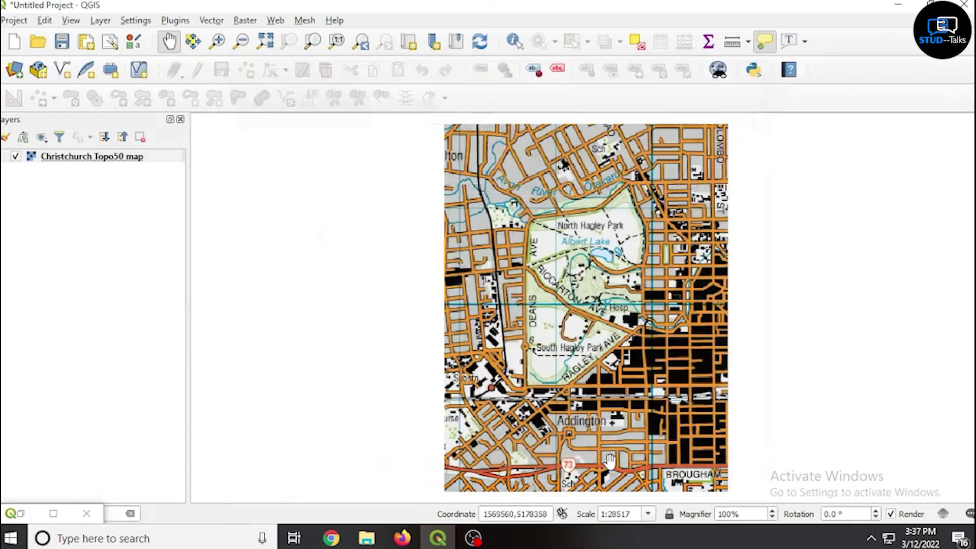
Build pyramids for the Christchurch Topo50 map layer at 349 x 452, 175 x 226, 88 x 113 and 44 x 57.
drag(534, 301, 407, 296)
drag(378, 293, 373, 297)
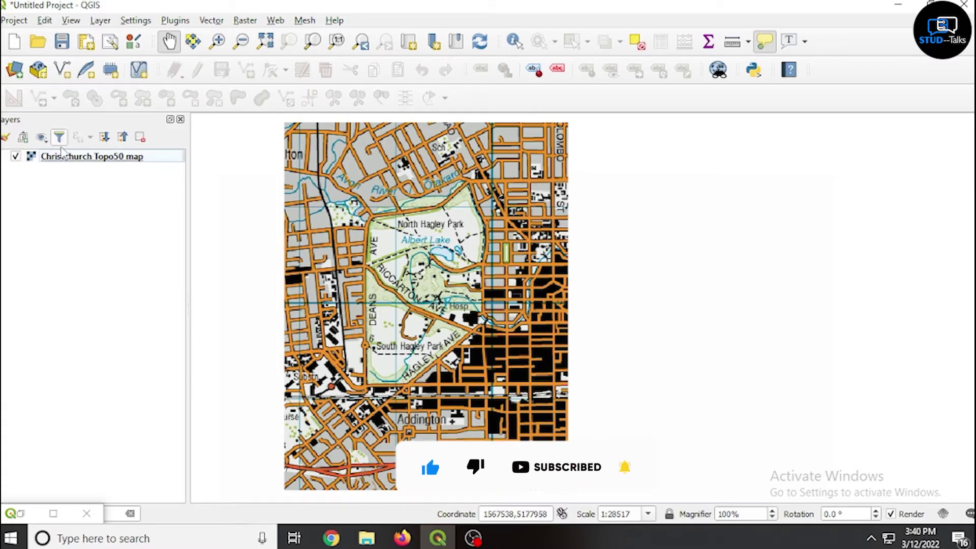
click(68, 157)
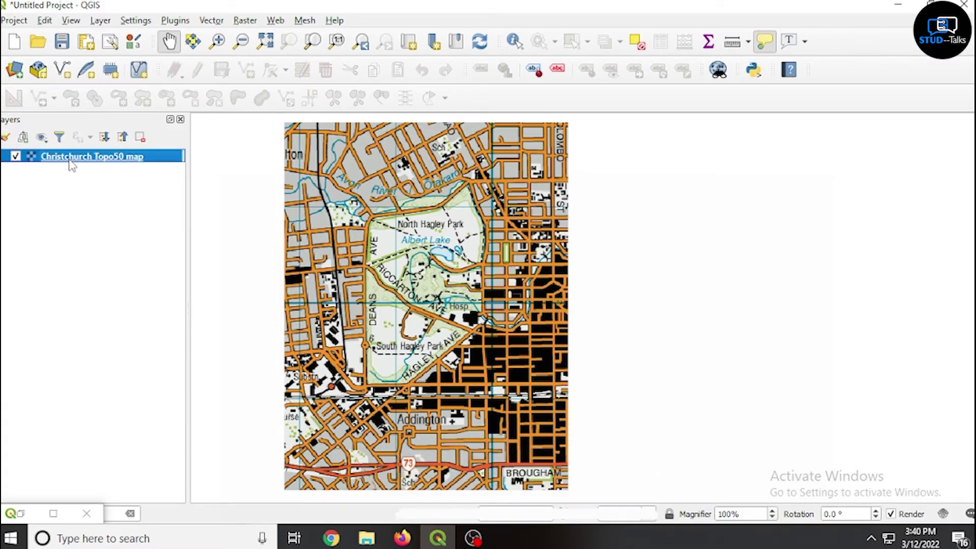
right_click(68, 157)
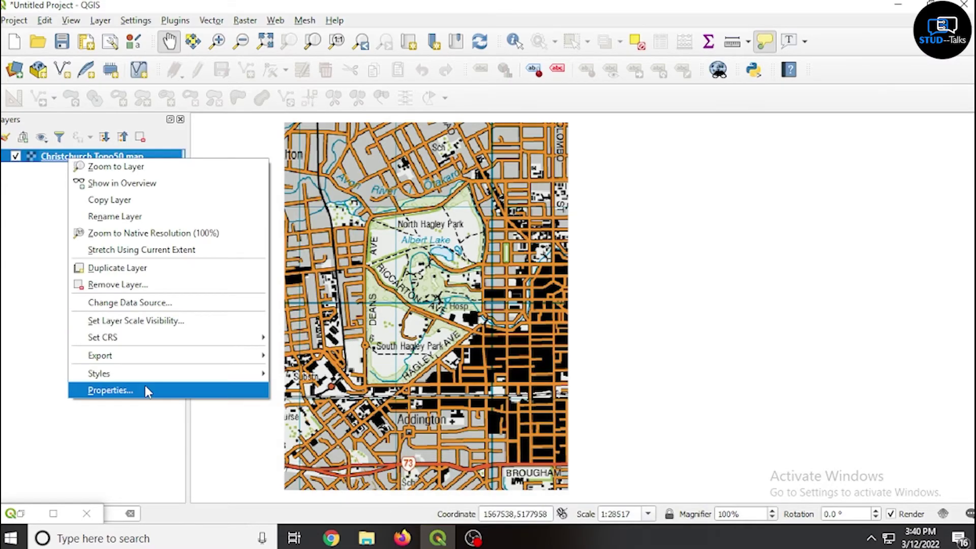
click(145, 390)
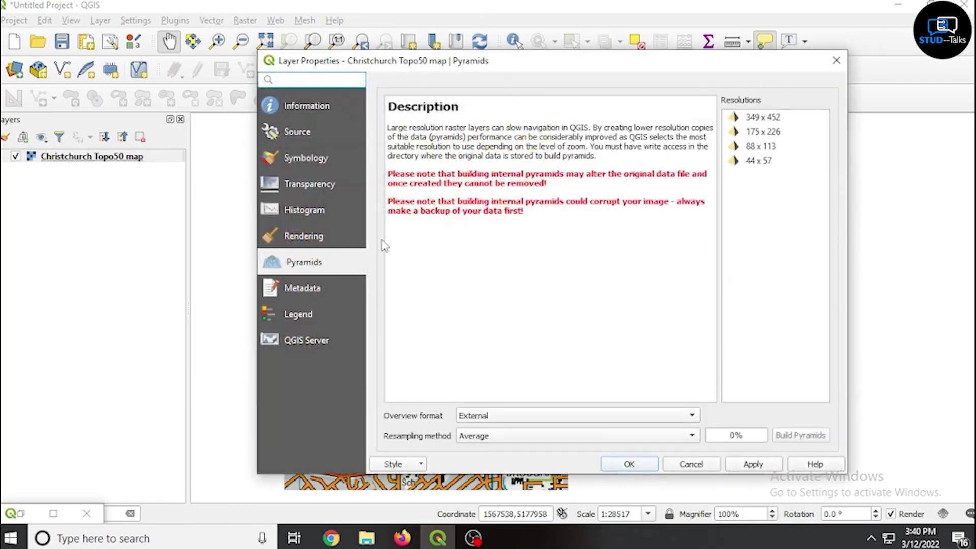
click(751, 121)
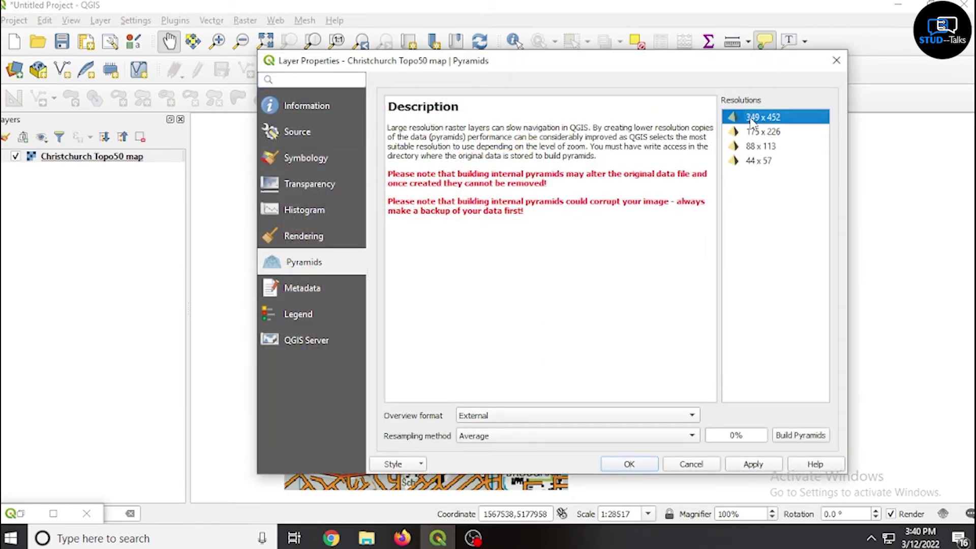
click(755, 133)
click(756, 148)
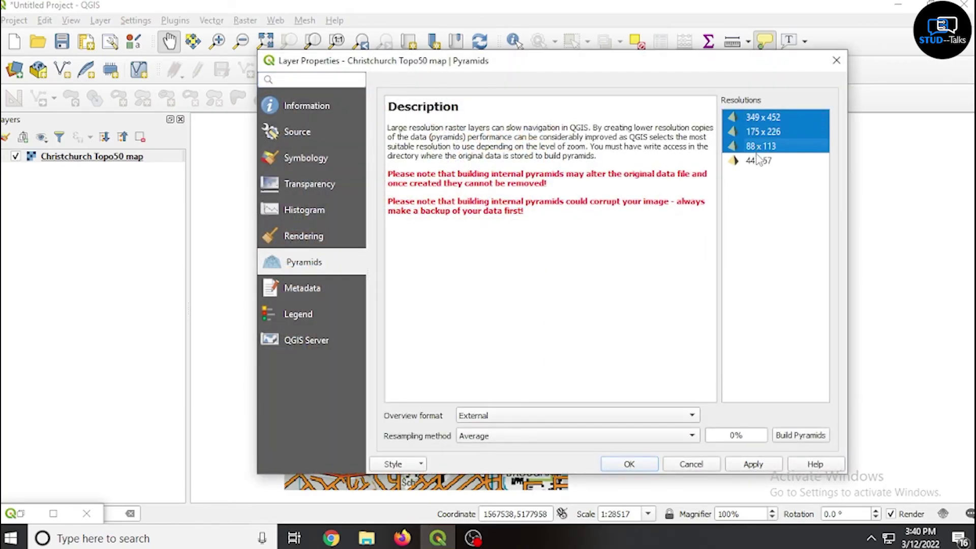
click(756, 160)
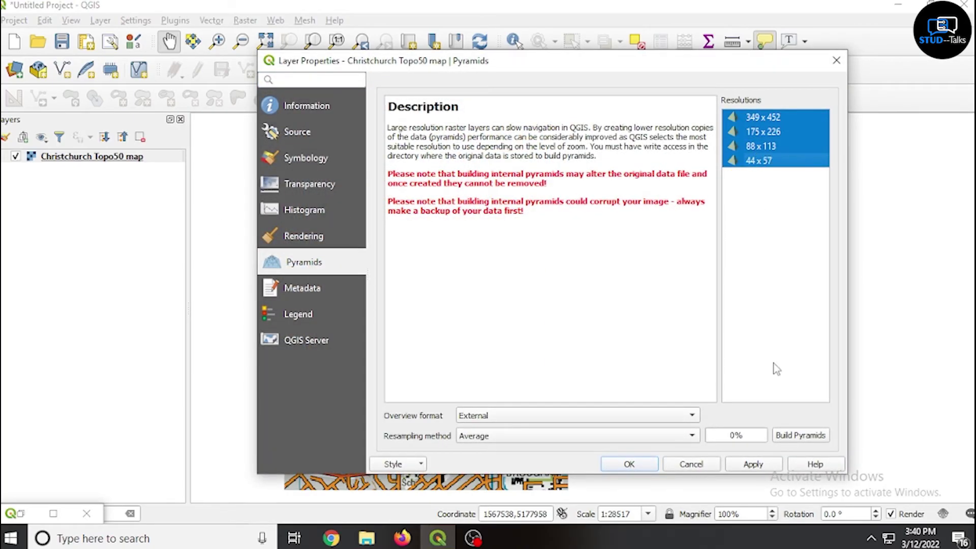
click(806, 437)
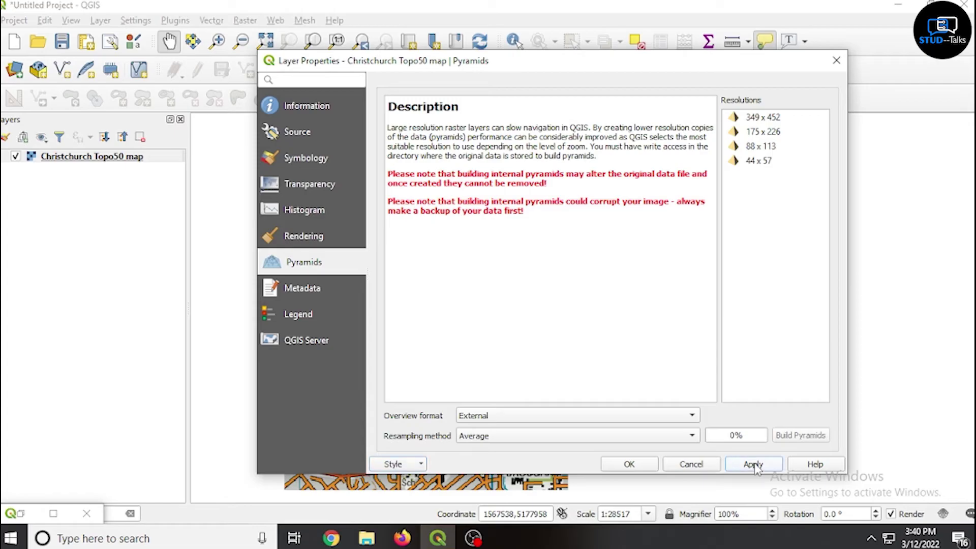
click(645, 460)
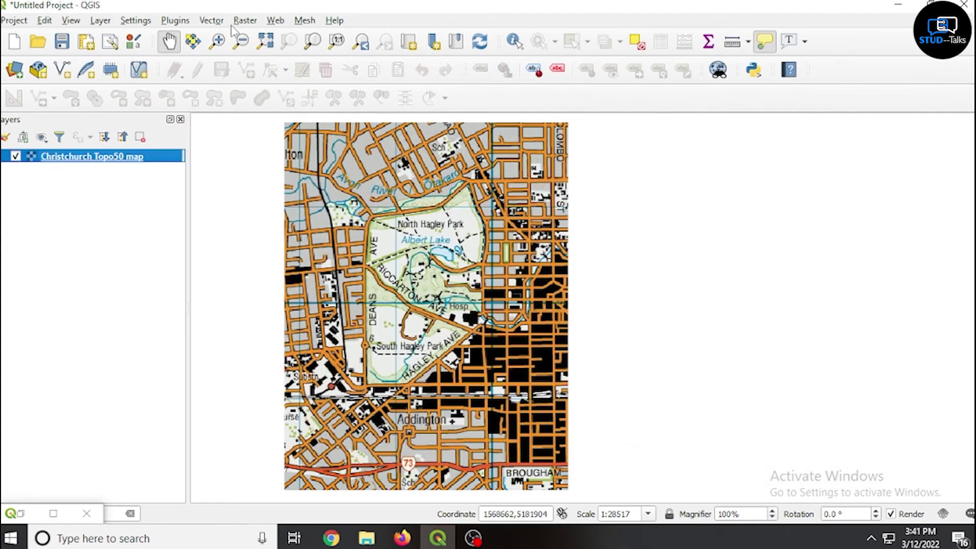
Set the digitizing rubberband line color to red in the application options.
click(136, 21)
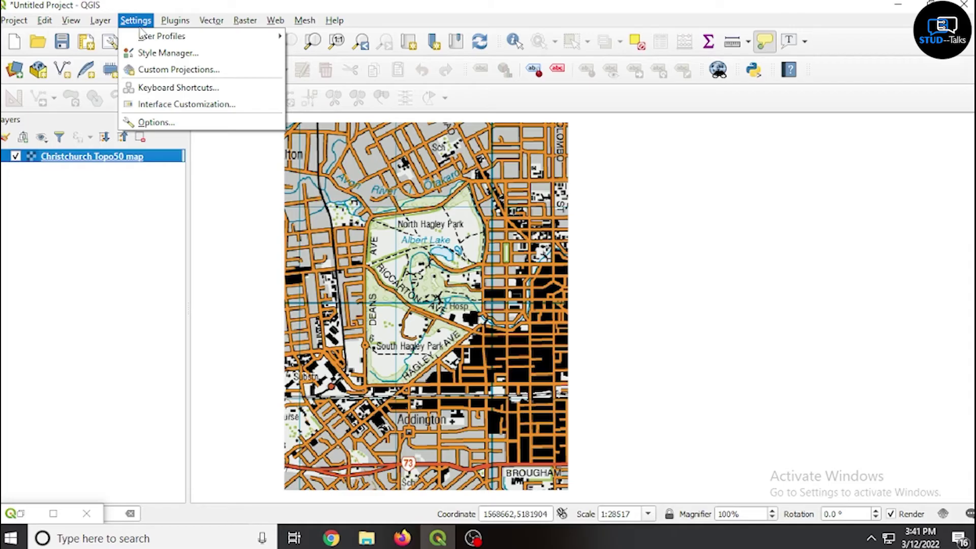
click(162, 123)
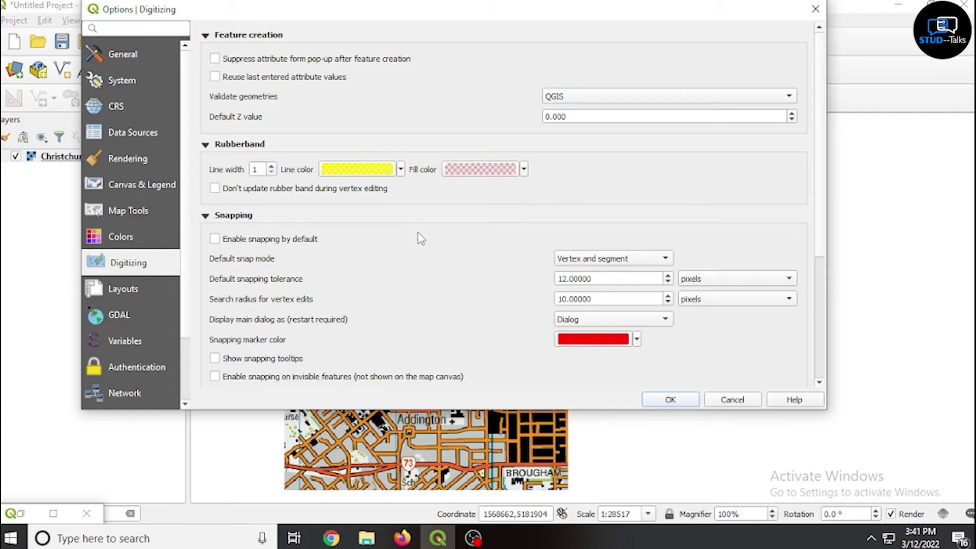
click(401, 170)
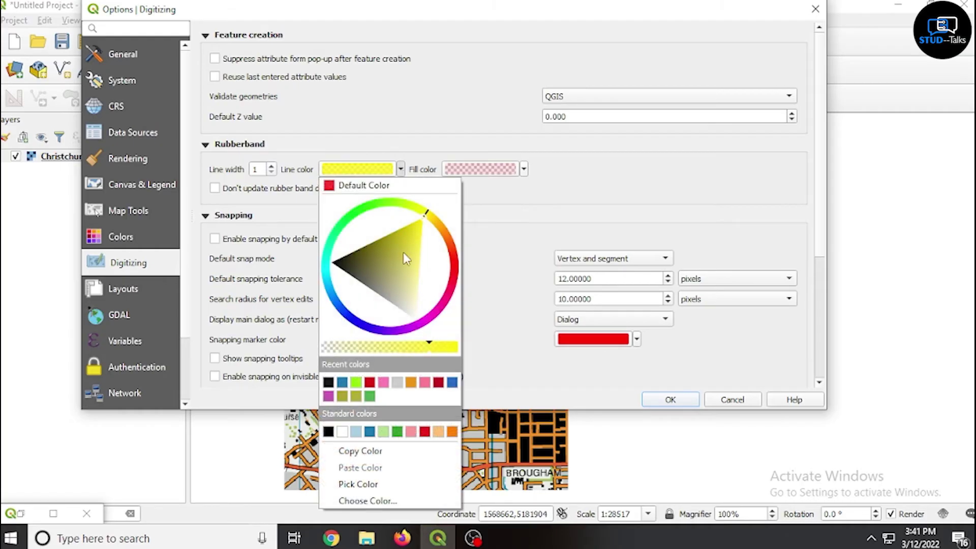
click(452, 266)
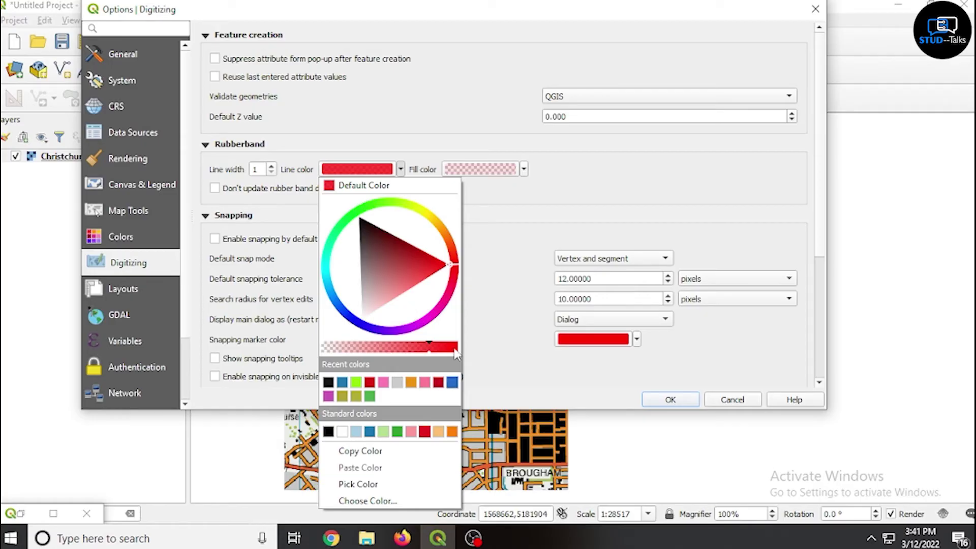
click(519, 240)
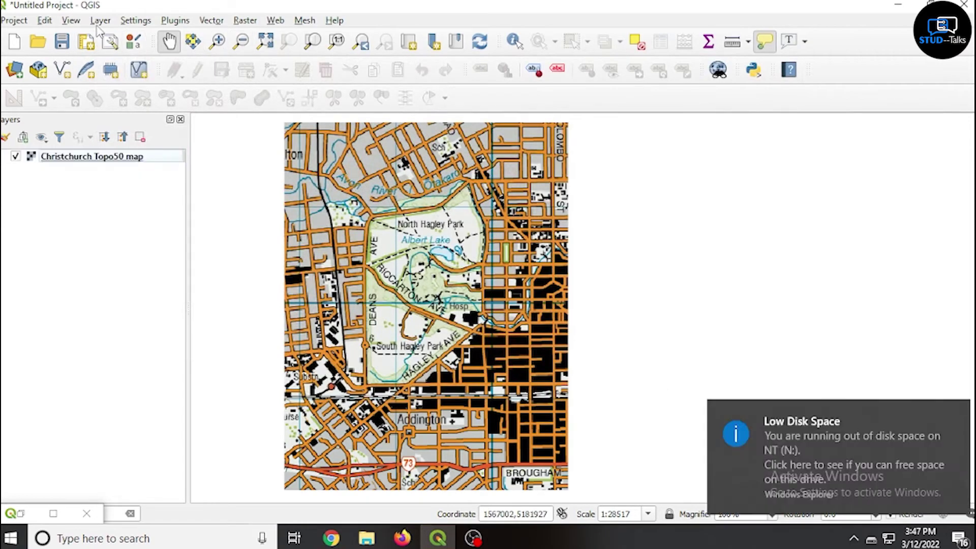
Start a new SpatiaLite layer stored in my_database_sql.sqlite in the Practical_06 folder, overwriting the existing database.
click(99, 21)
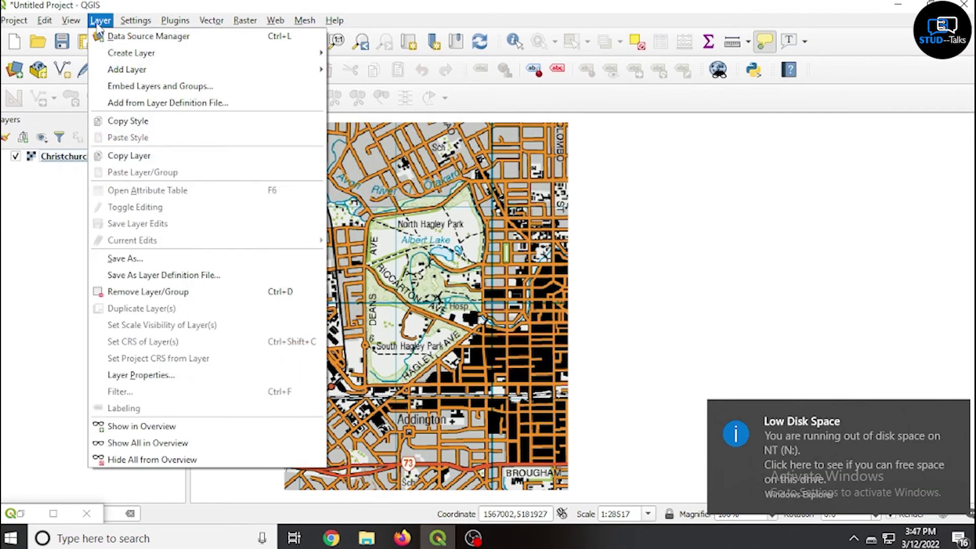
mouse_move(144, 54)
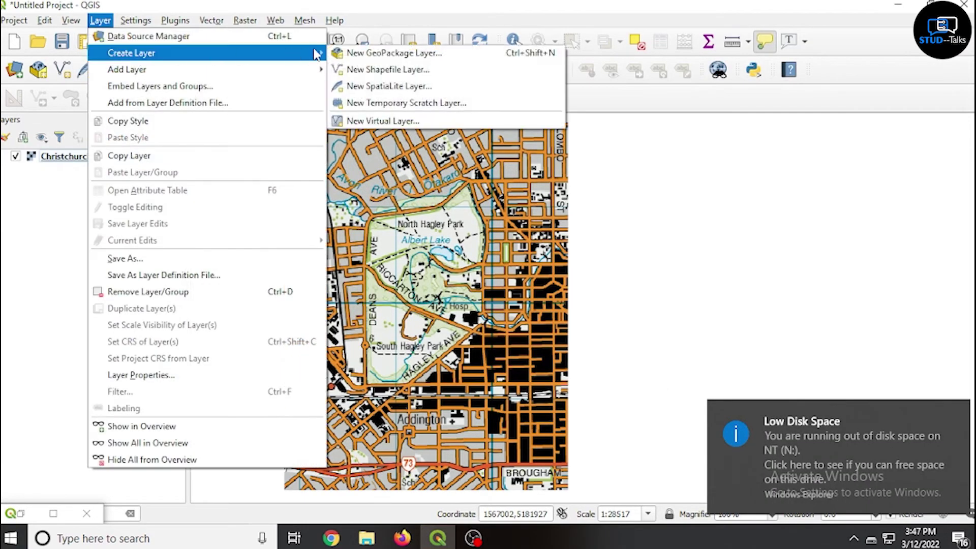
click(366, 89)
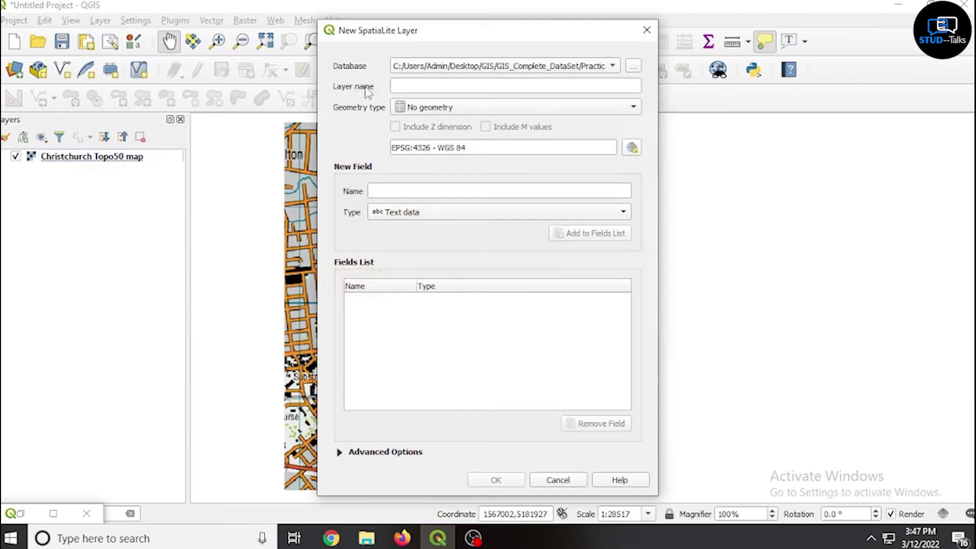
click(637, 64)
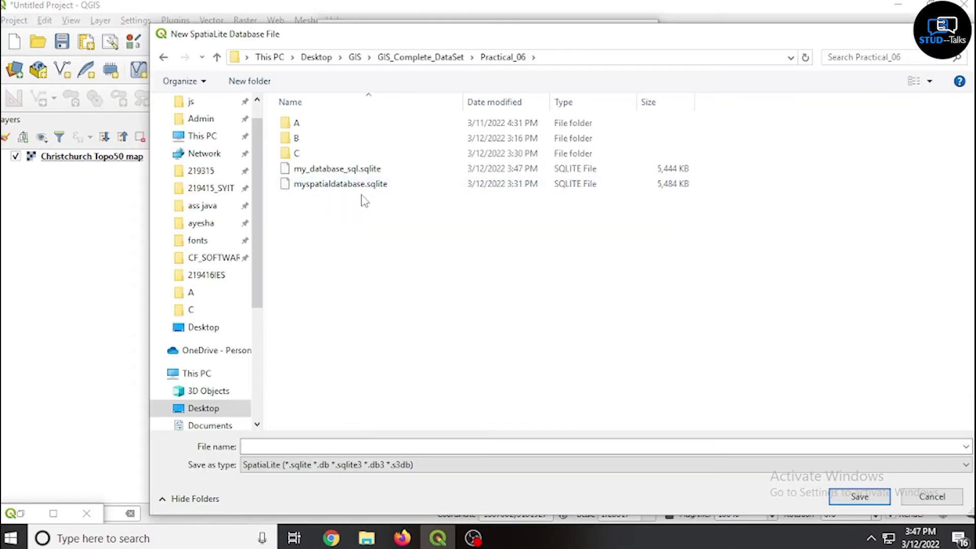
click(335, 171)
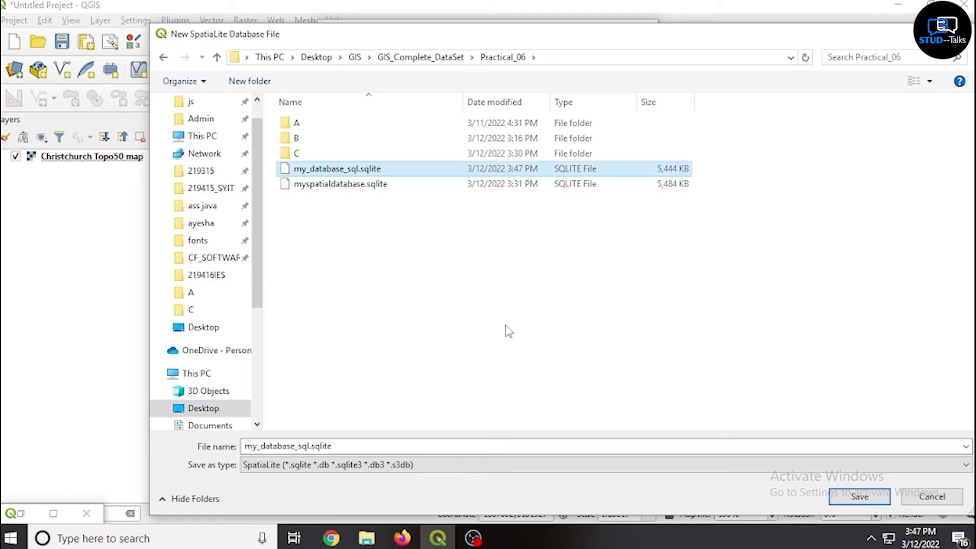
click(859, 497)
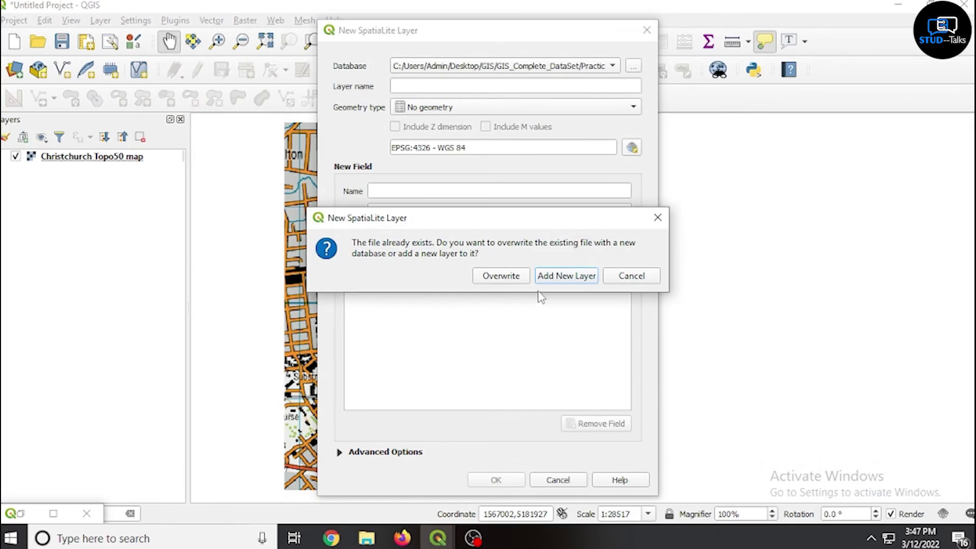
click(513, 279)
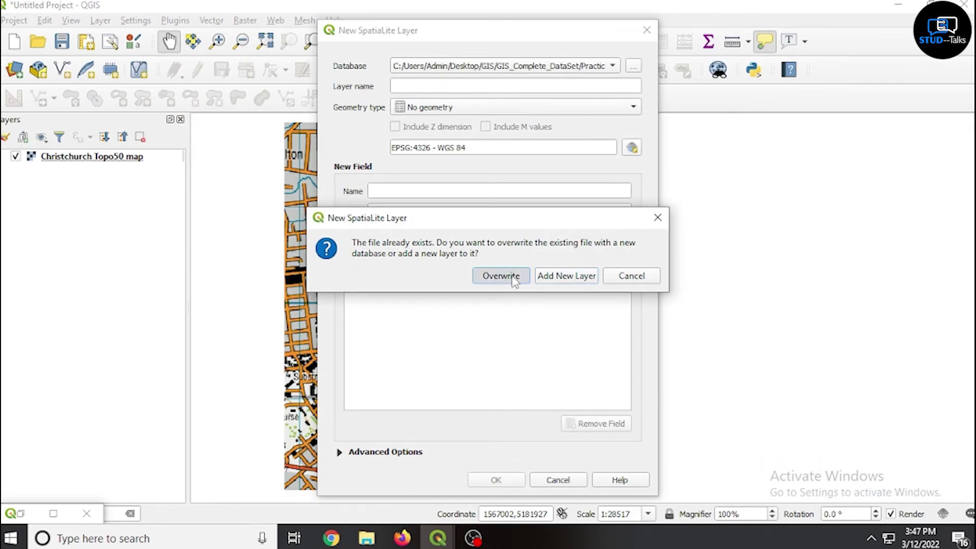
Name the new SpatiaLite layer digitised_row and set its geometry type to Line.
click(426, 86)
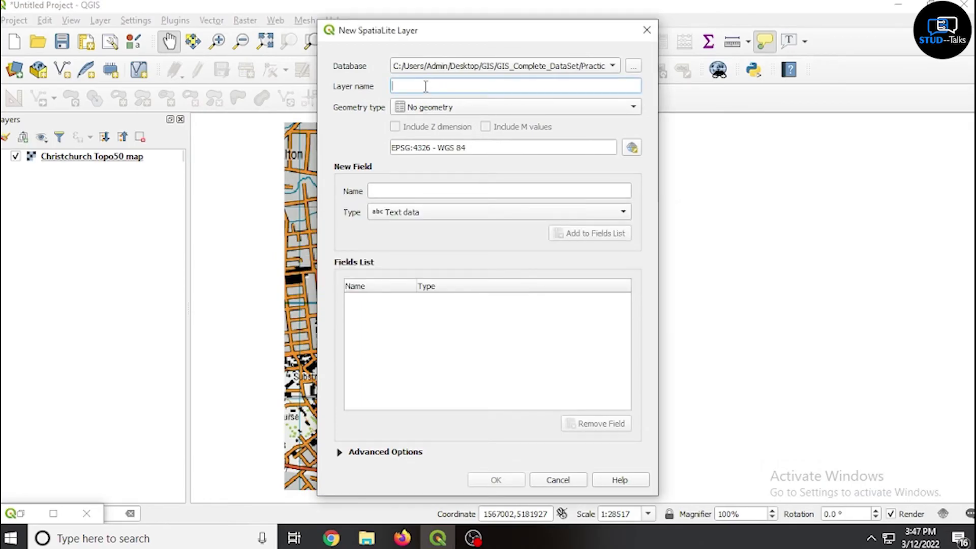
text(digitised_row)
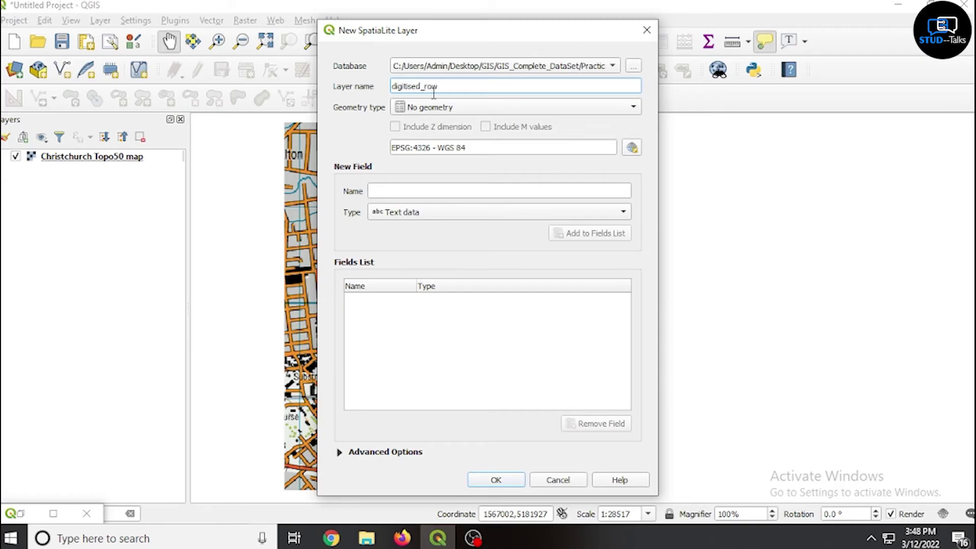
click(448, 107)
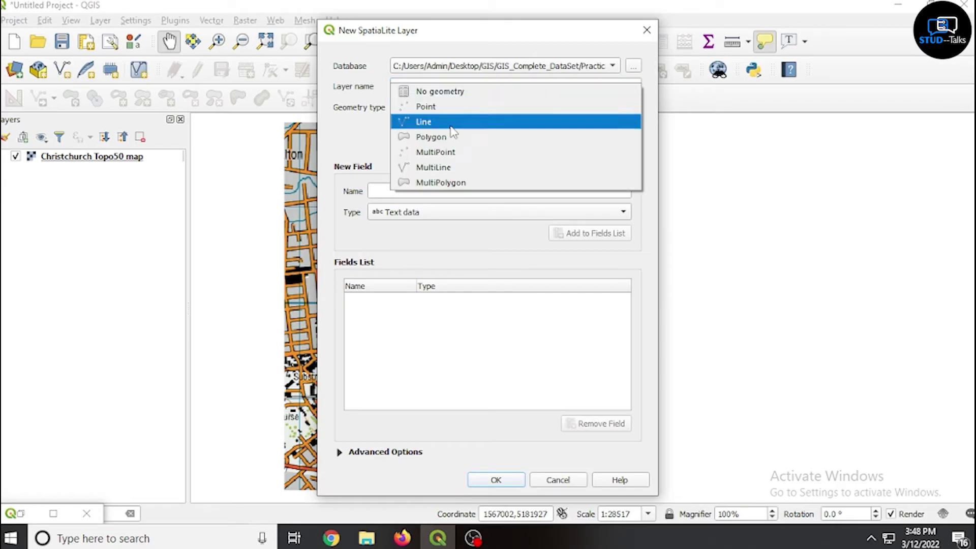
click(450, 123)
Set the new layer's coordinate reference system to NZGD2000 (EPSG:4167).
click(632, 148)
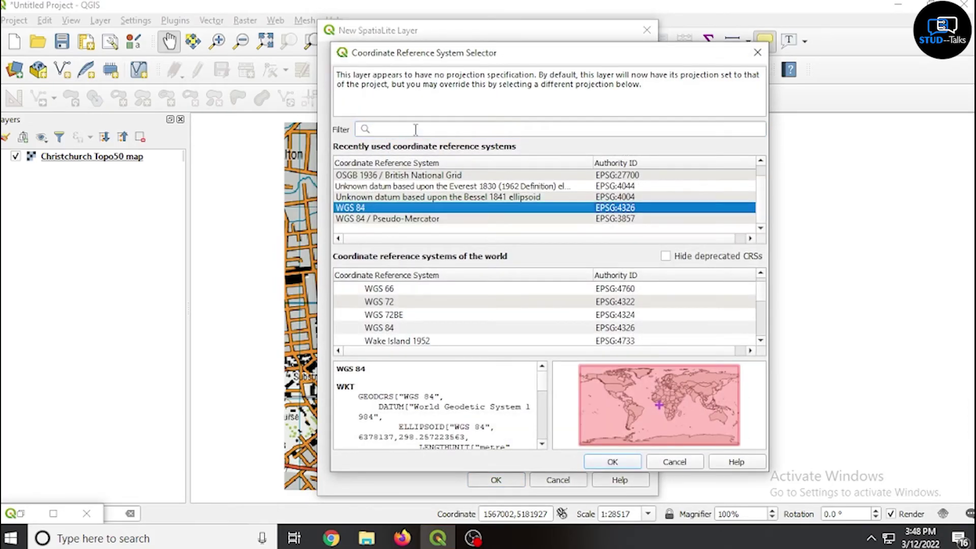
click(415, 130)
text(4167)
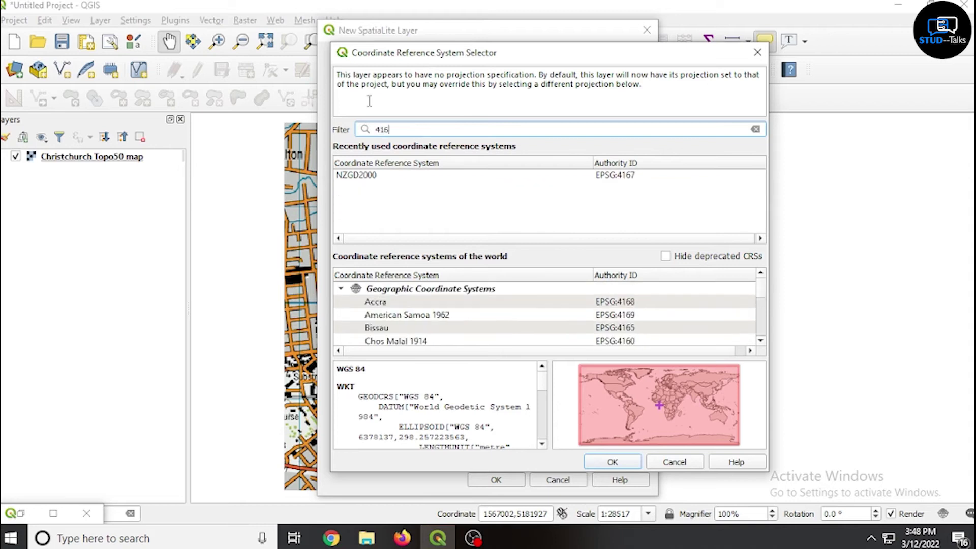
click(603, 176)
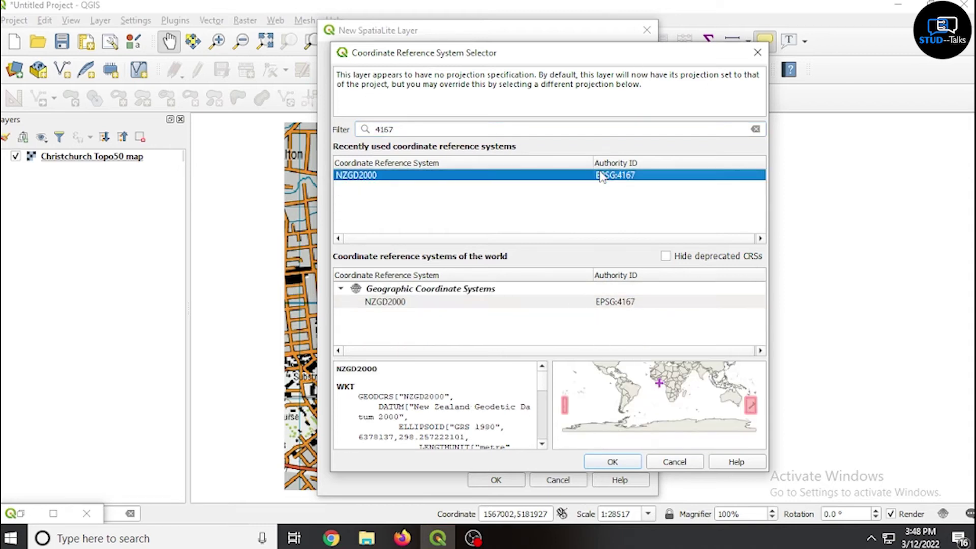
click(612, 462)
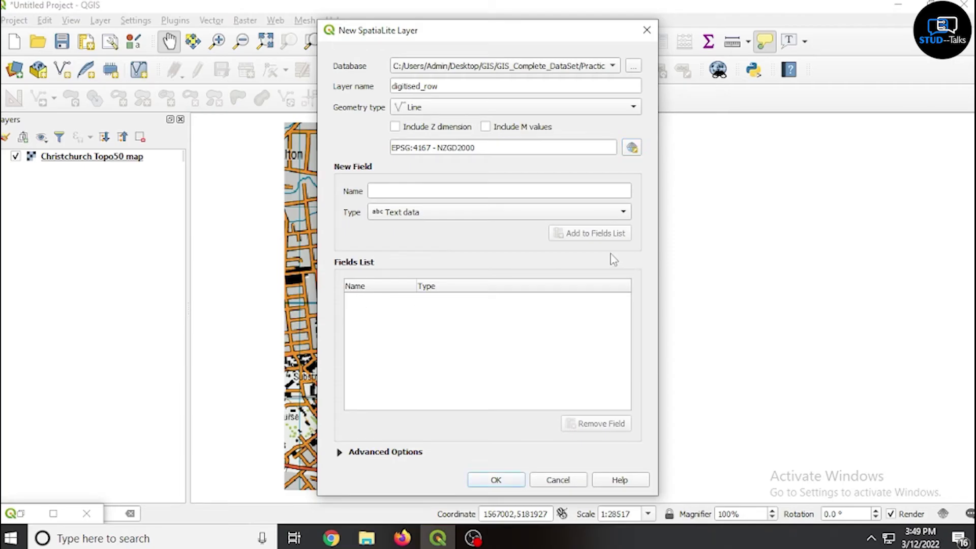
Add a text field called Name to the new layer's fields list.
right_click(418, 190)
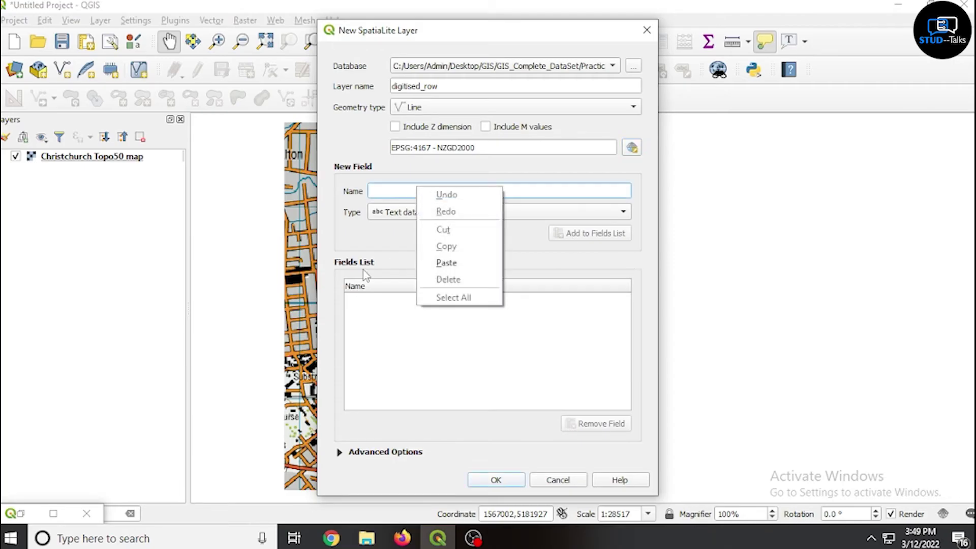
click(386, 189)
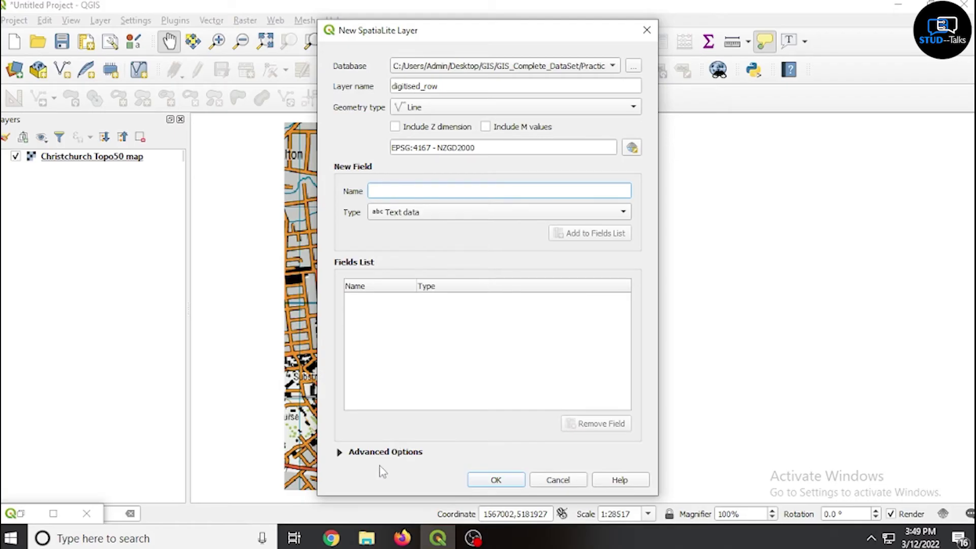
text(Name)
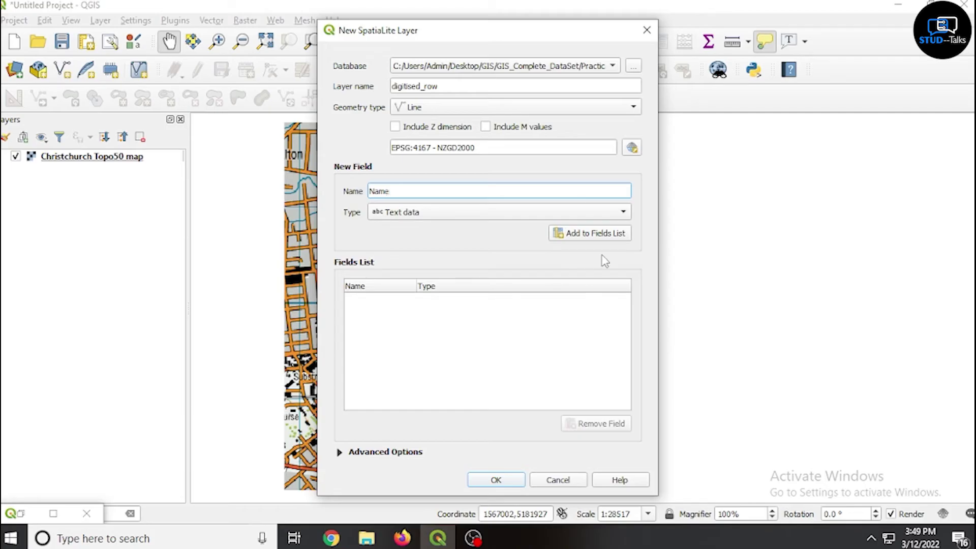
click(593, 236)
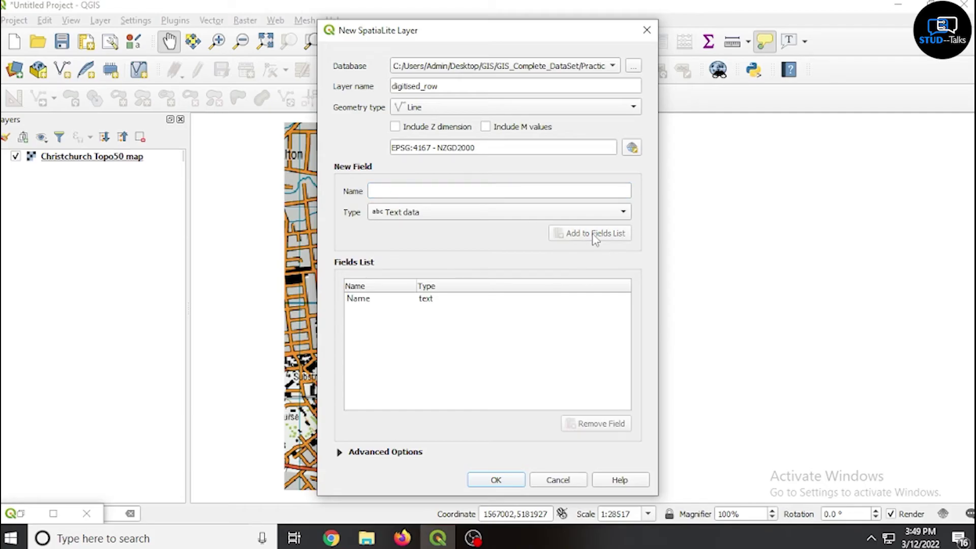
Define a second new field called Class with the Text data type.
click(427, 193)
text(c)
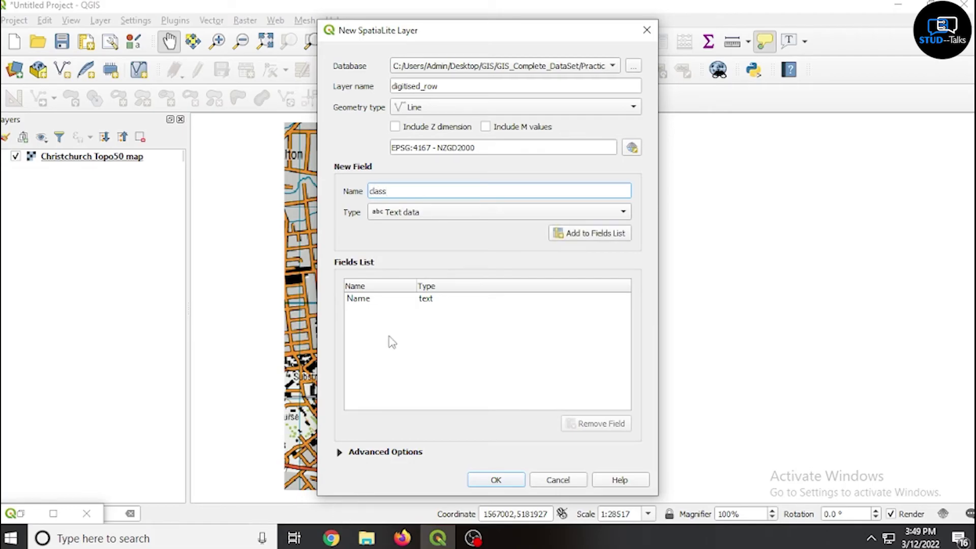
key(BackSpace)
text(C)
click(433, 211)
click(434, 213)
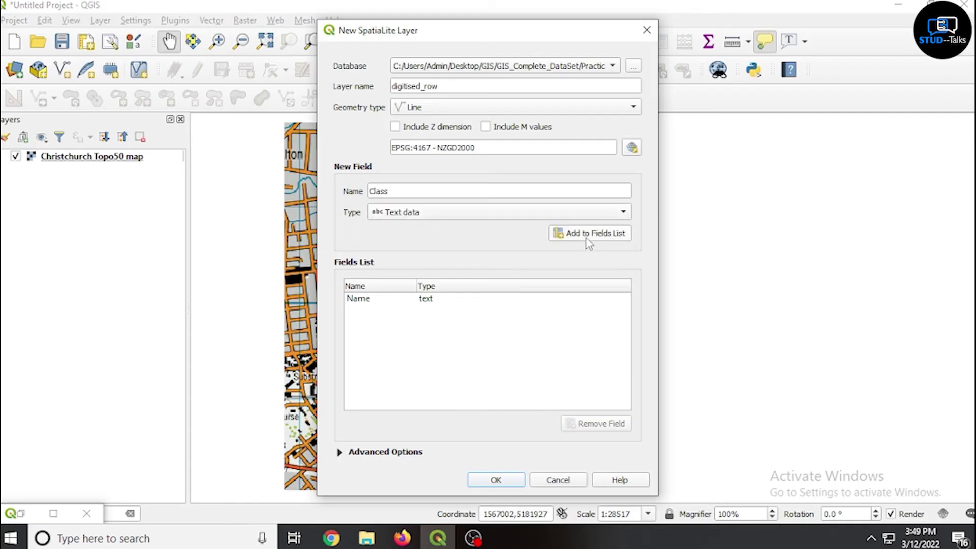
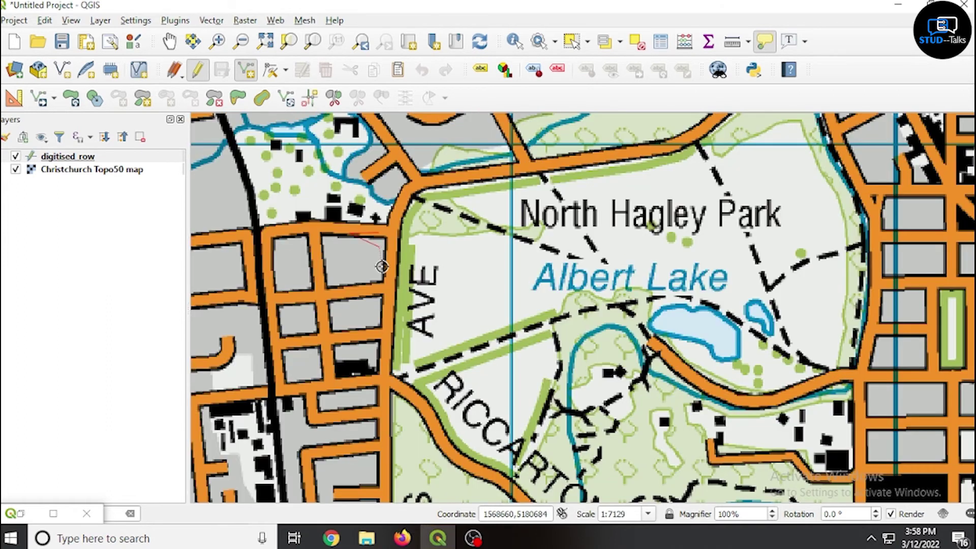
Trace the orange streets bounding and dividing the blocks just west of North Hagley Park, and finish the line feature in digitised_row.
click(381, 265)
click(391, 232)
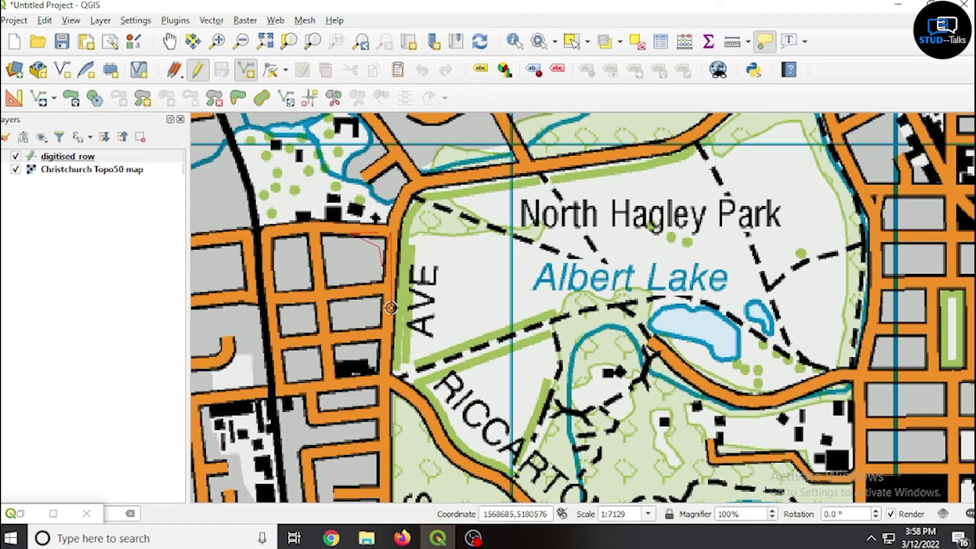
click(384, 372)
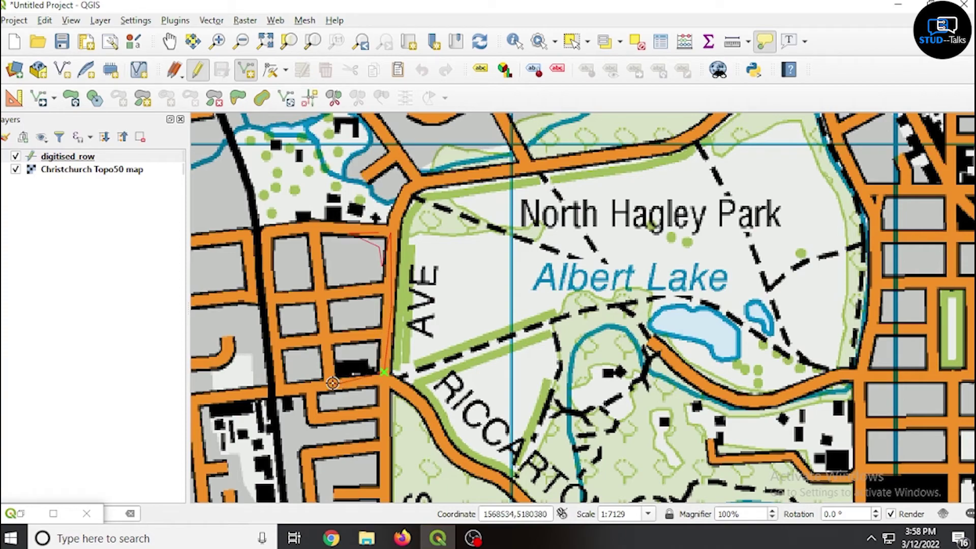
click(280, 389)
click(263, 235)
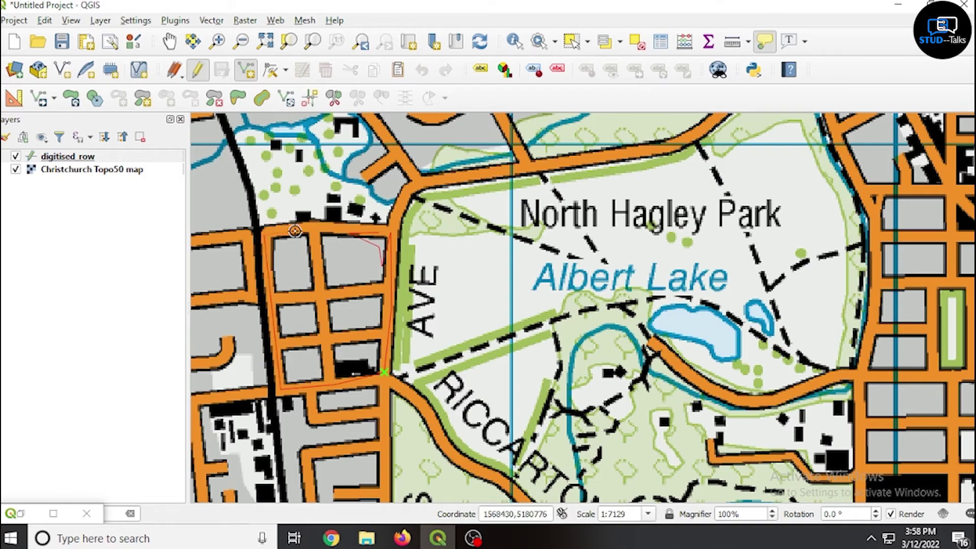
click(331, 385)
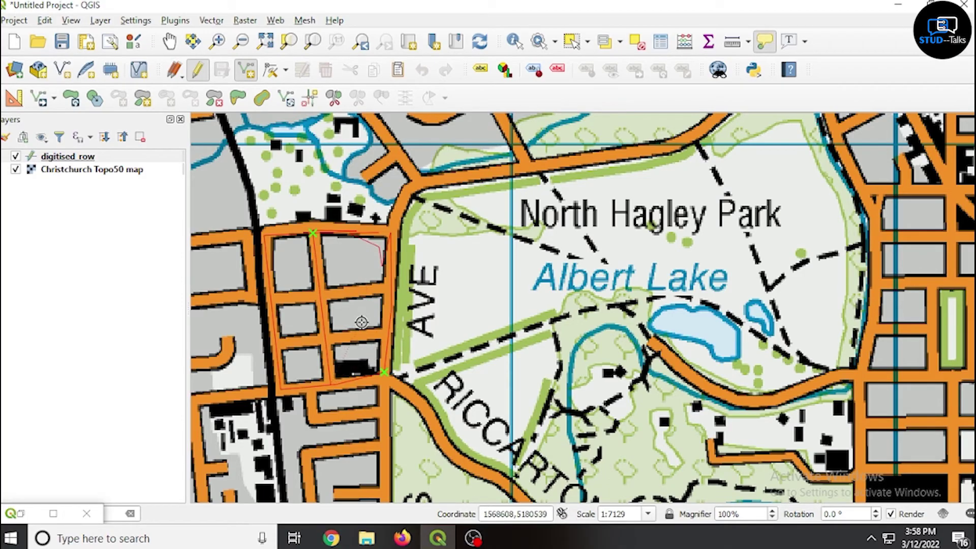
right_click(332, 382)
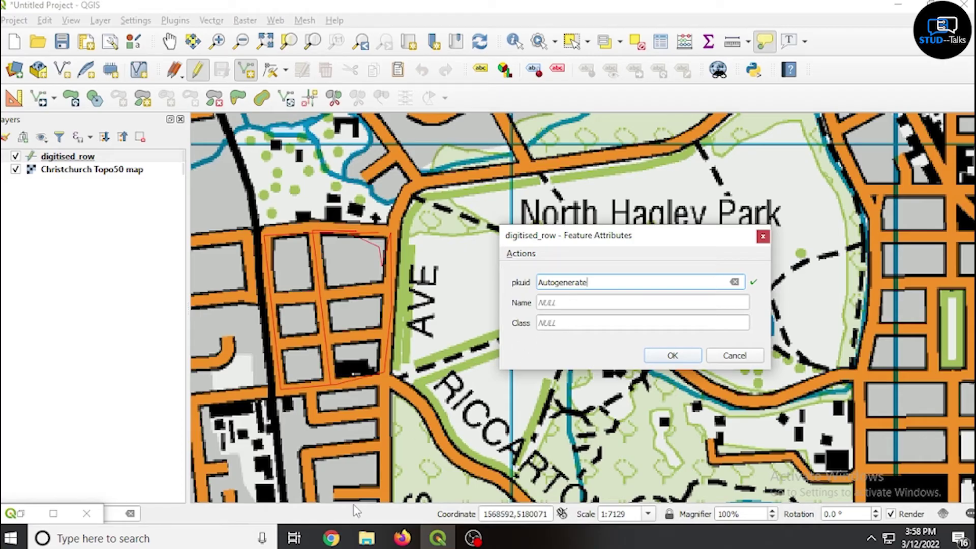
Fill in the new line's attributes with Name myroas and Class street, and accept the feature.
click(565, 303)
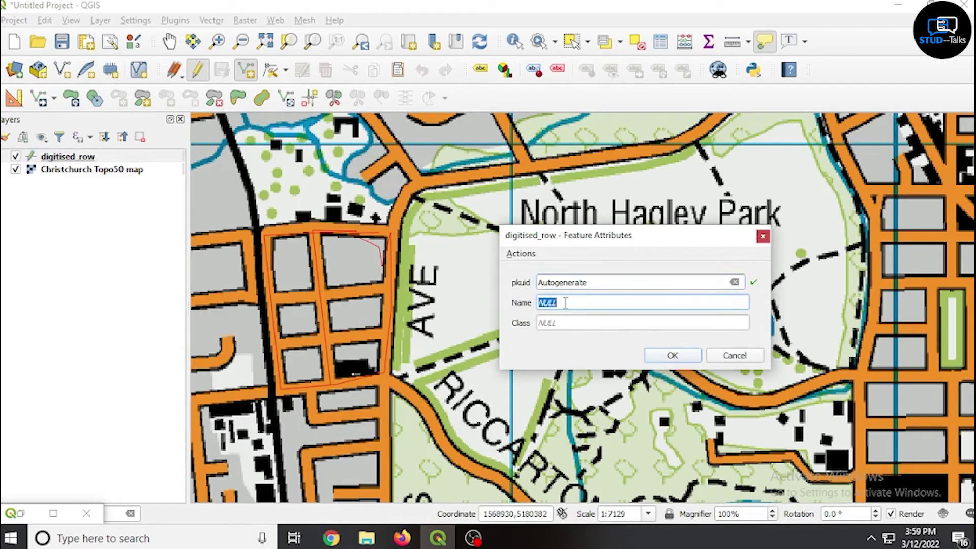
key(BackSpace)
click(568, 323)
key(BackSpace)
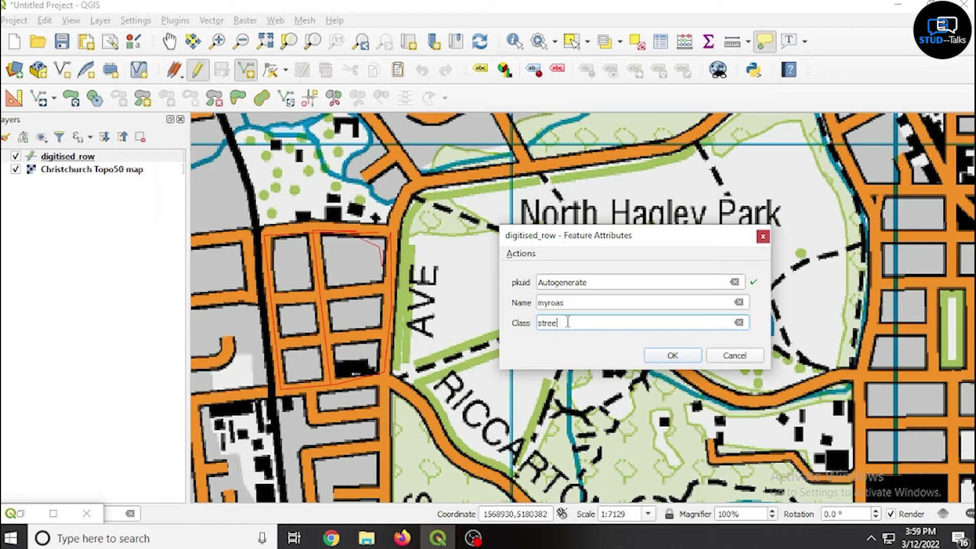
click(660, 358)
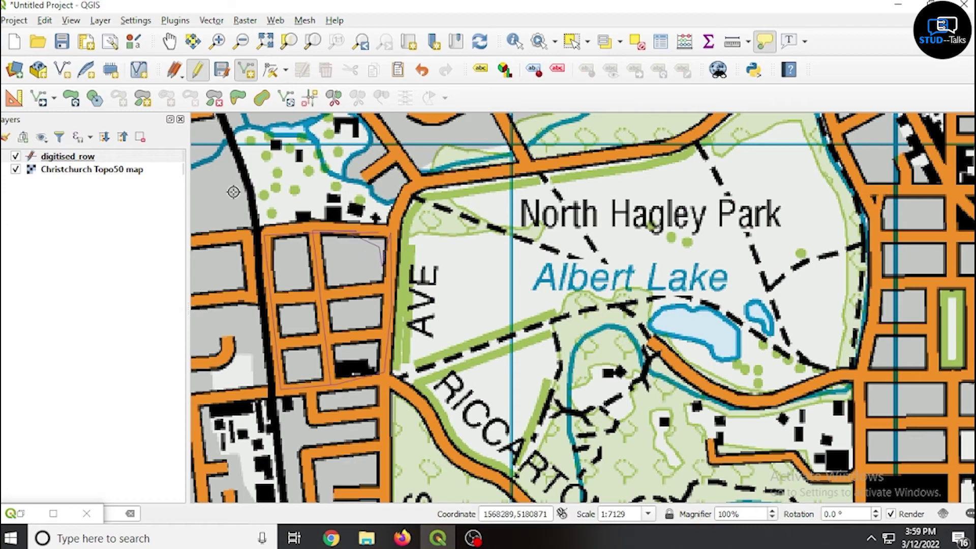
Style the digitised_row layer's lines with the effect neon symbol preset and apply the change.
click(80, 157)
right_click(81, 159)
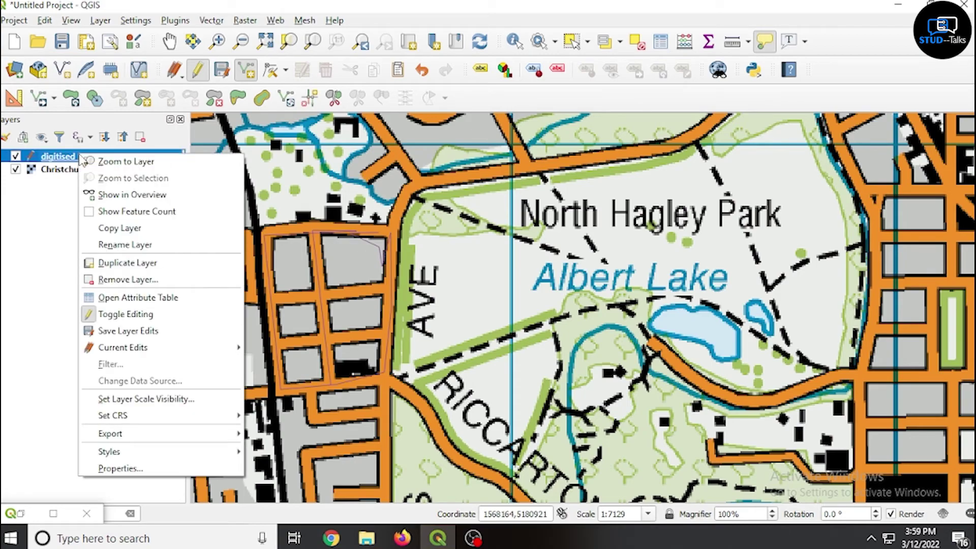
click(147, 466)
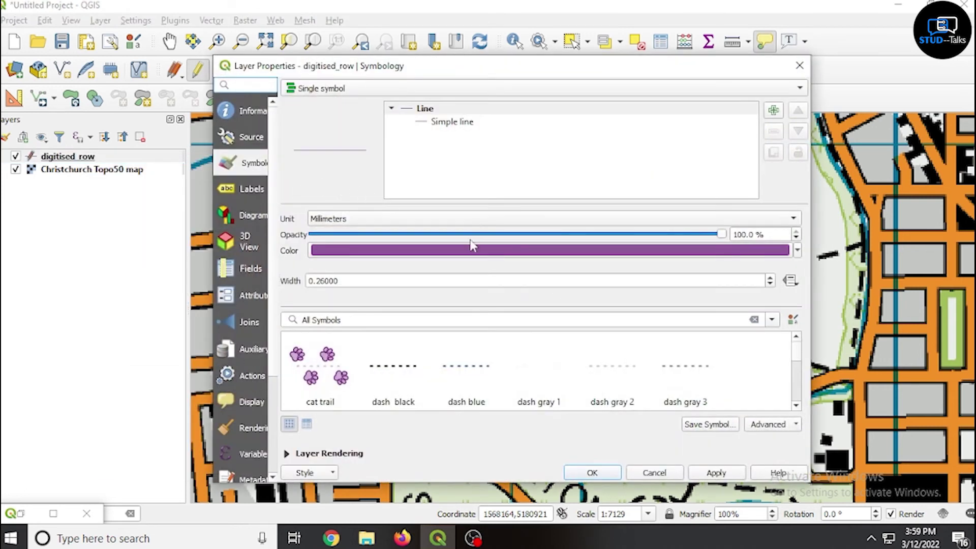
drag(796, 374, 798, 381)
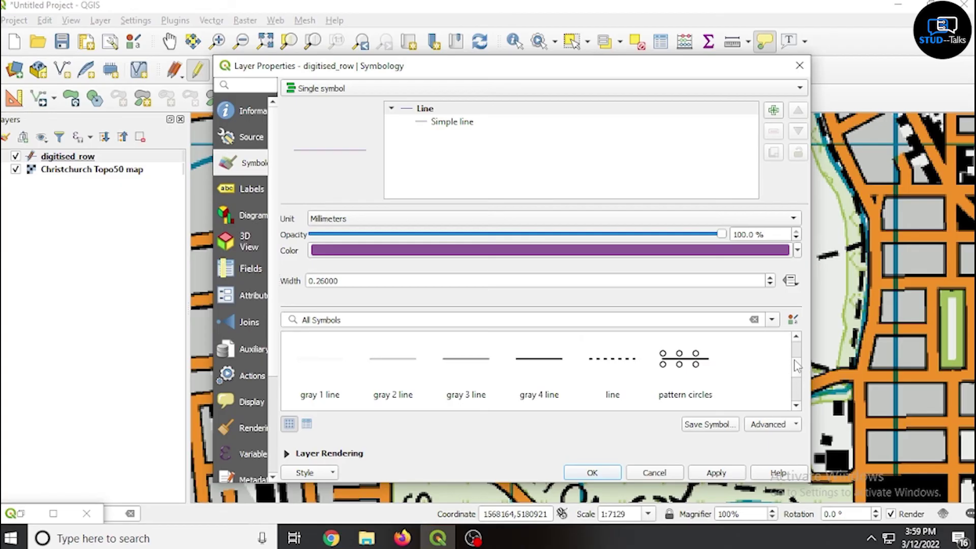
click(797, 338)
click(687, 362)
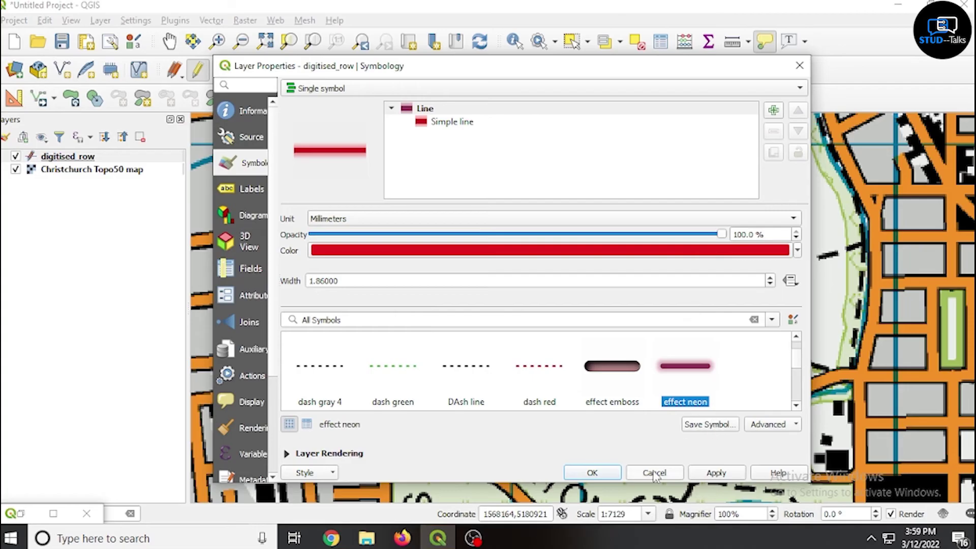
click(712, 474)
click(593, 473)
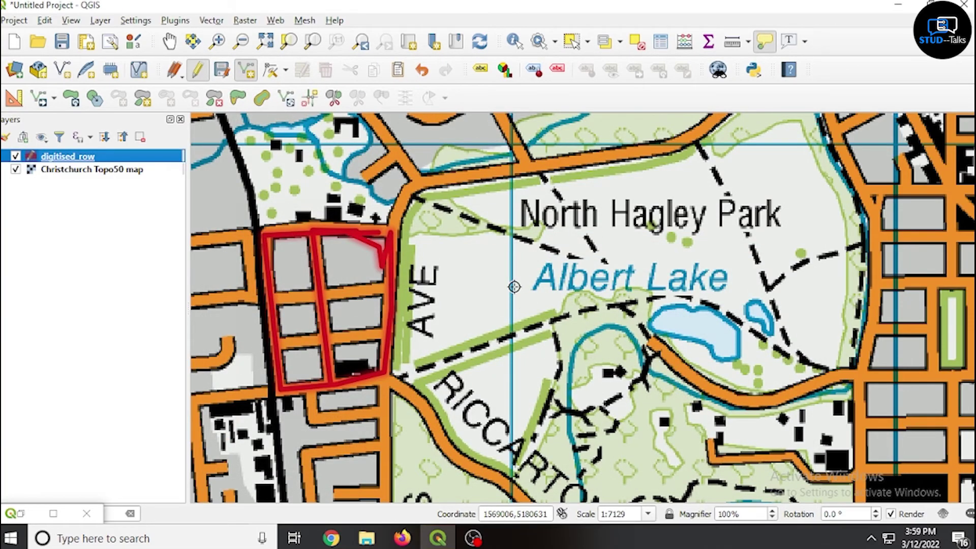
Start a new SpatiaLite layer named digitized_garden in the existing database, with Polygon as its geometry type.
click(100, 20)
mouse_move(131, 53)
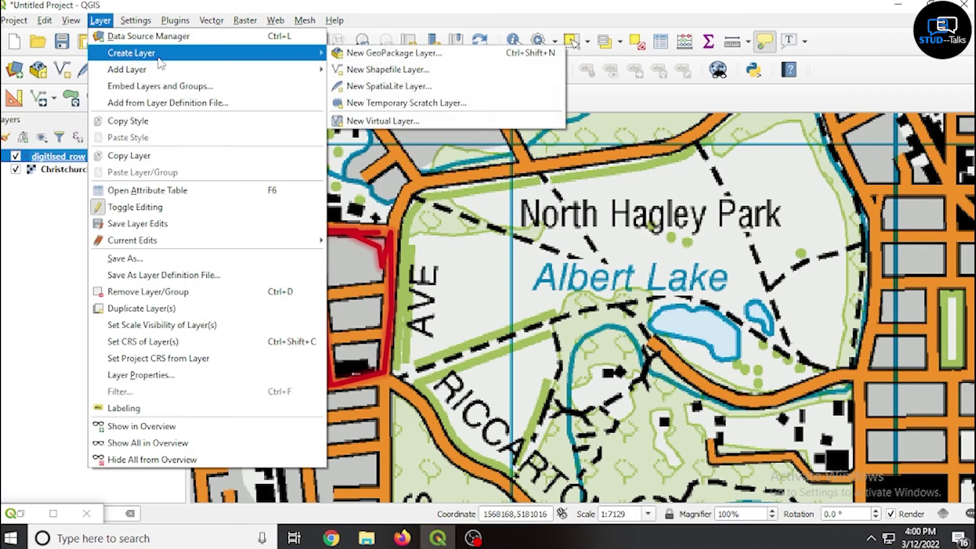
click(368, 86)
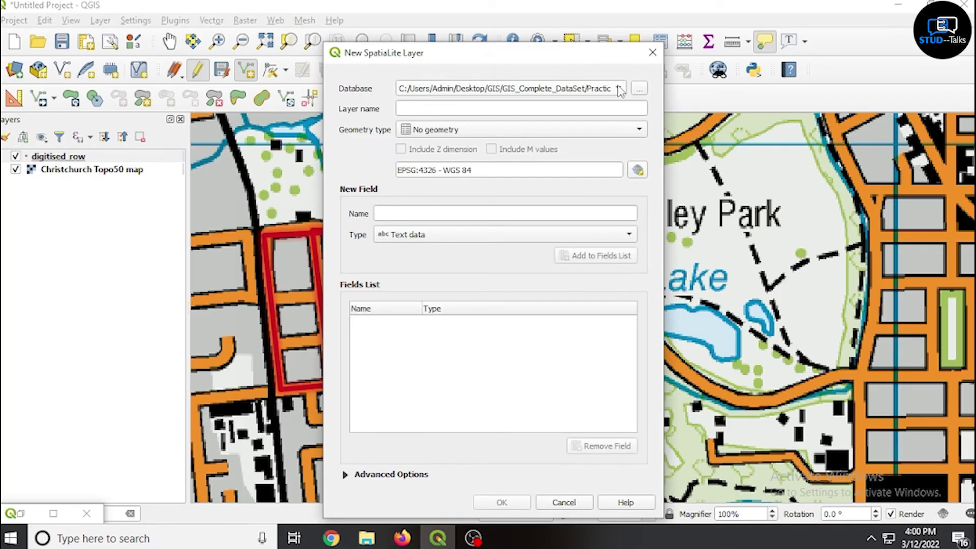
click(620, 90)
click(619, 90)
click(411, 109)
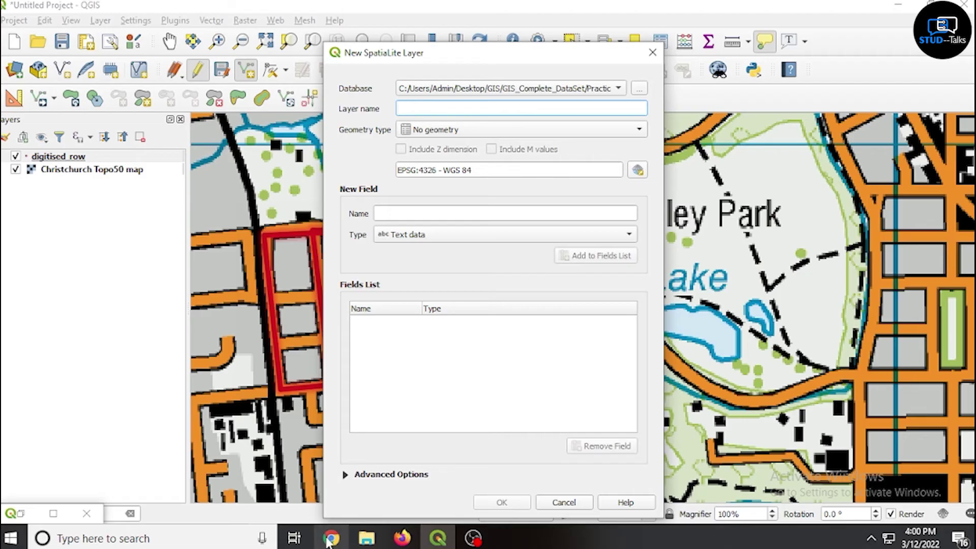
text(digitized)
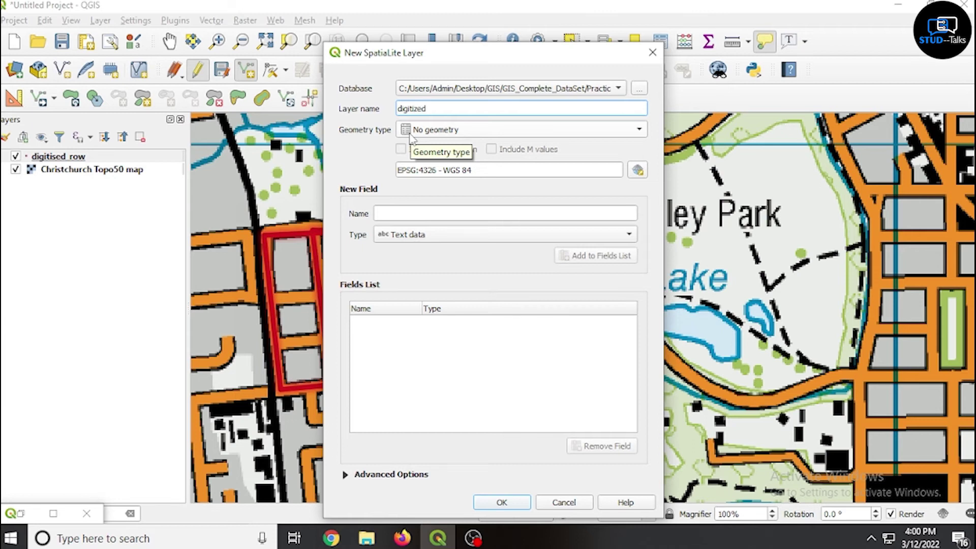
text(_garden)
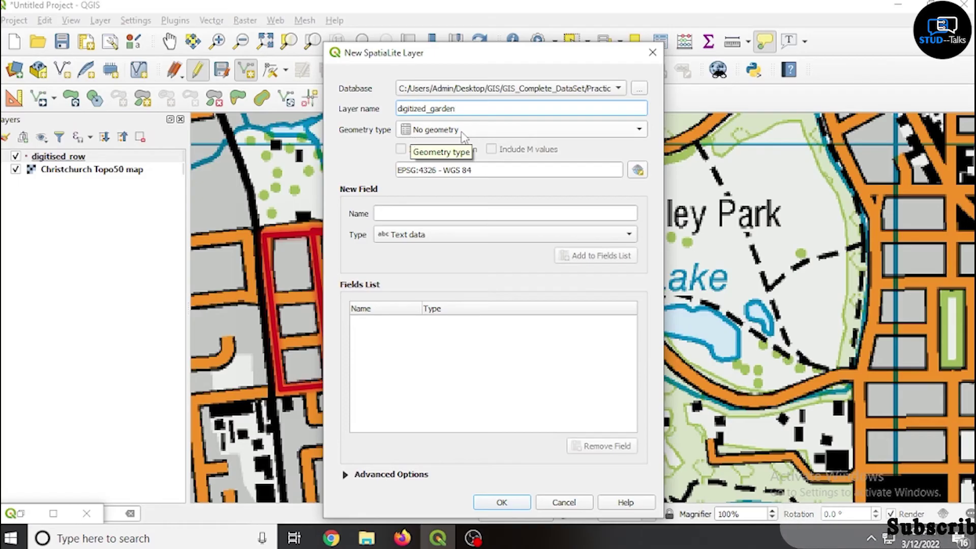
click(462, 135)
click(472, 176)
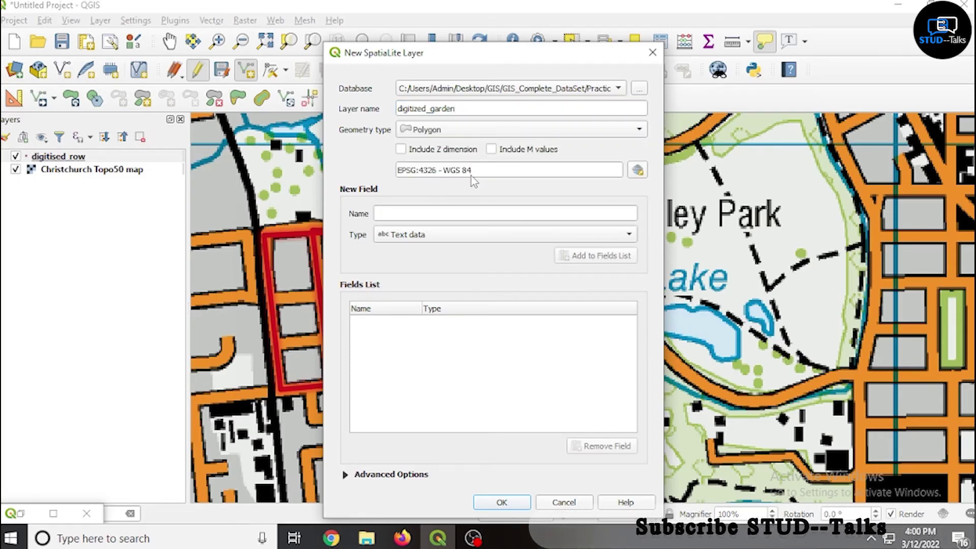
Set the new layer's coordinate reference system to NZGD2000 (EPSG:4167).
click(637, 170)
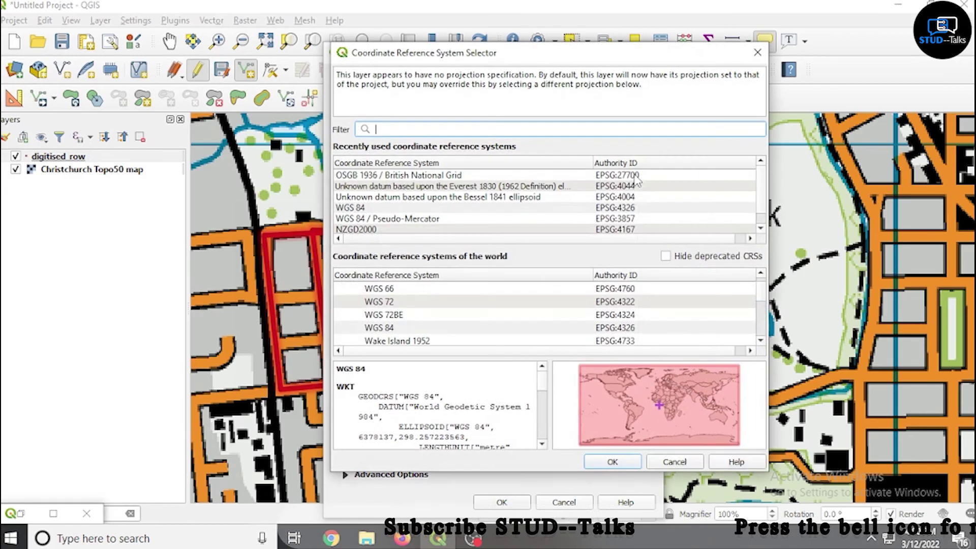
click(621, 230)
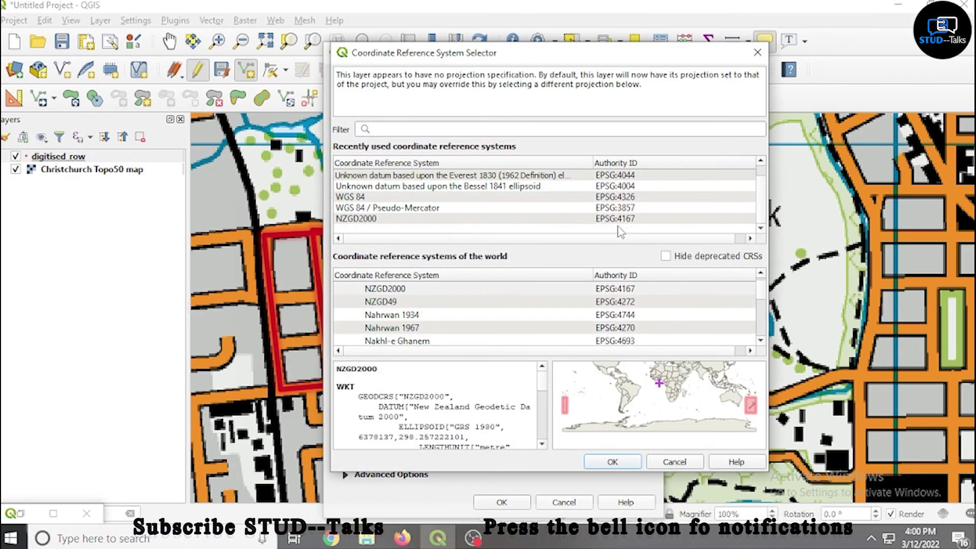
click(612, 462)
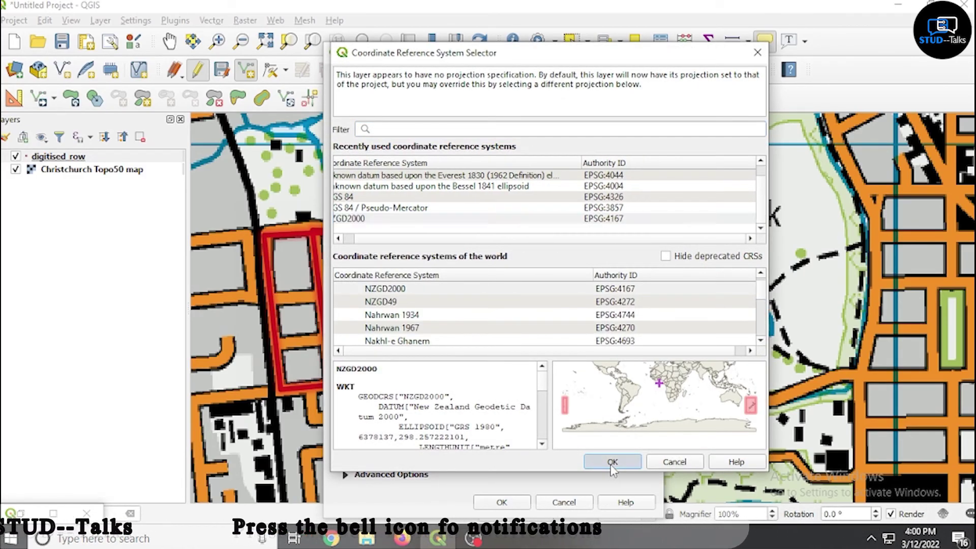
Add a text field called Name to the fields list of digitized_garden.
click(387, 213)
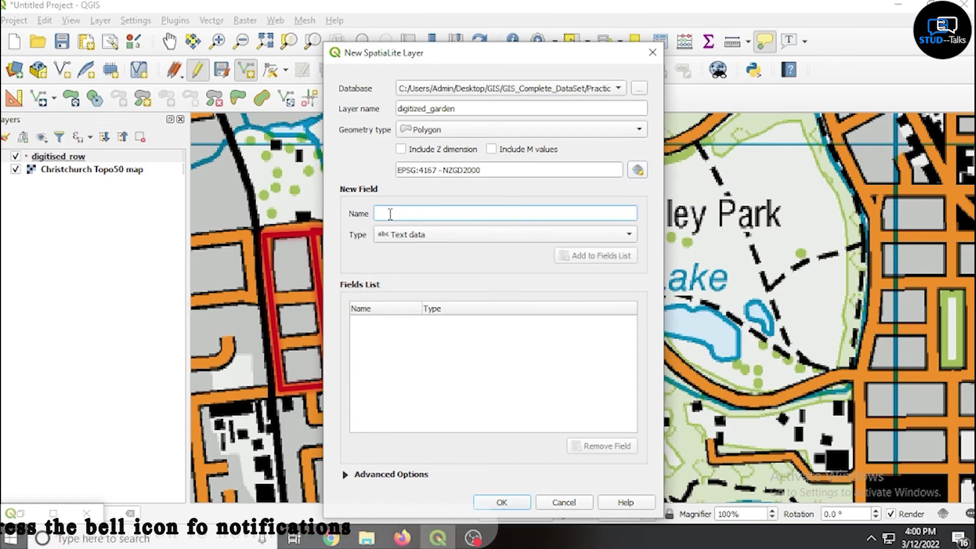
text(Name)
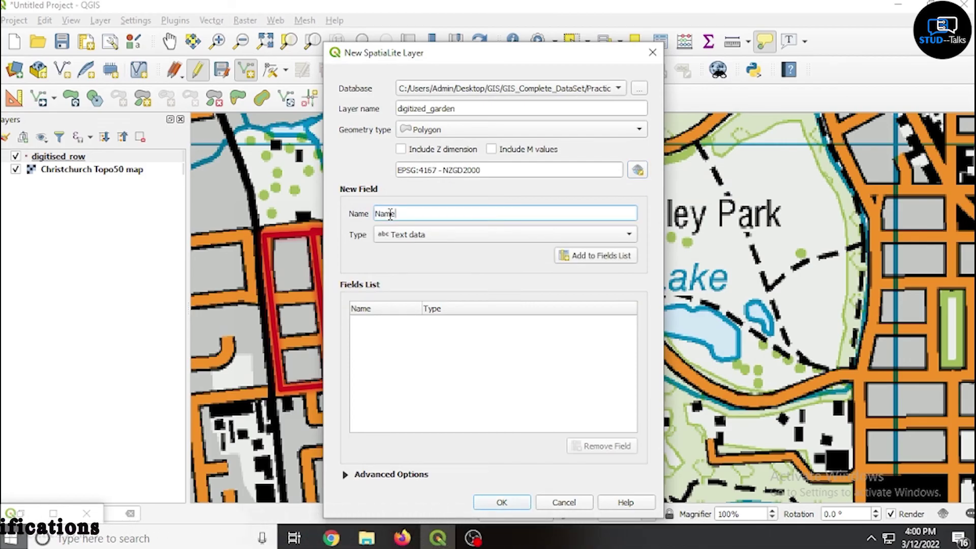
click(592, 256)
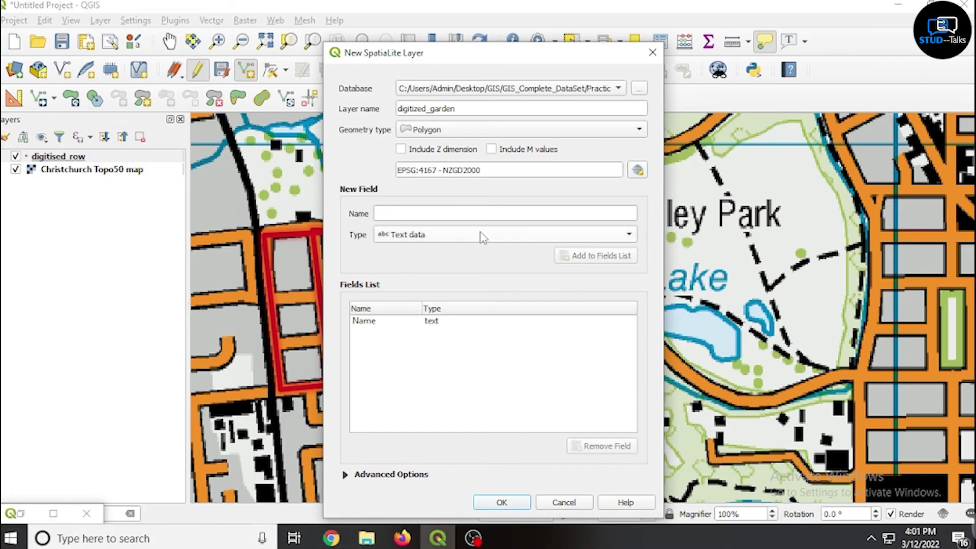
Add a second text field called Class and create the digitized_garden layer.
click(403, 212)
text(da)
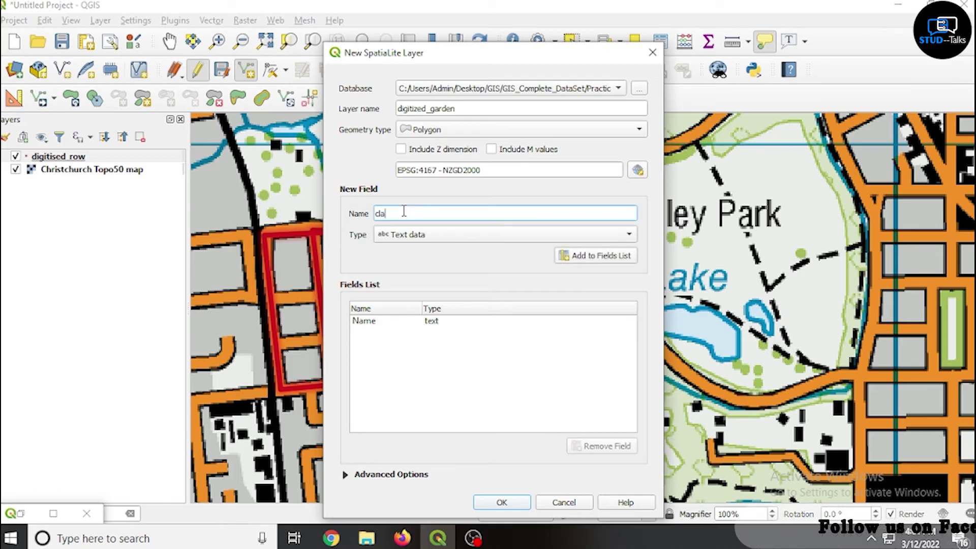
text(ss)
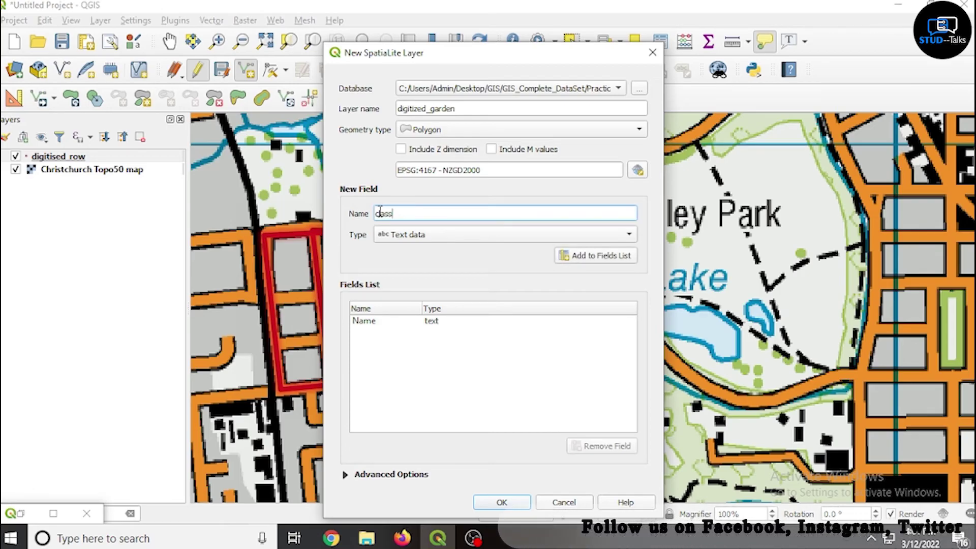
key(BackSpace)
text(C)
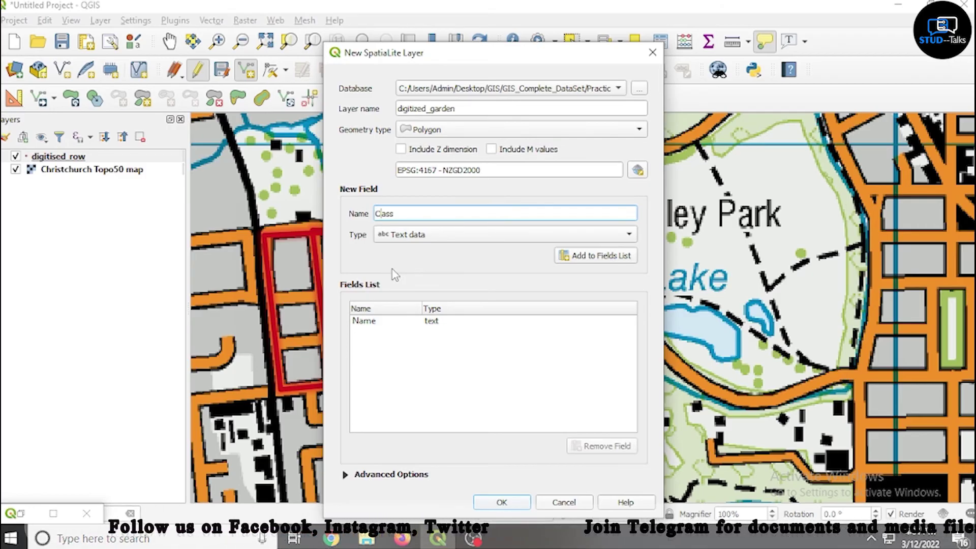
click(585, 255)
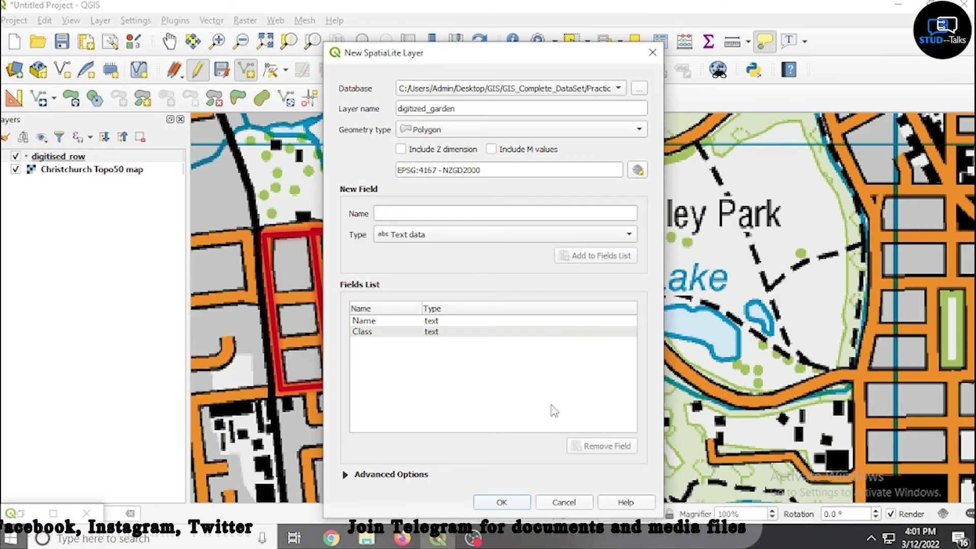
click(501, 502)
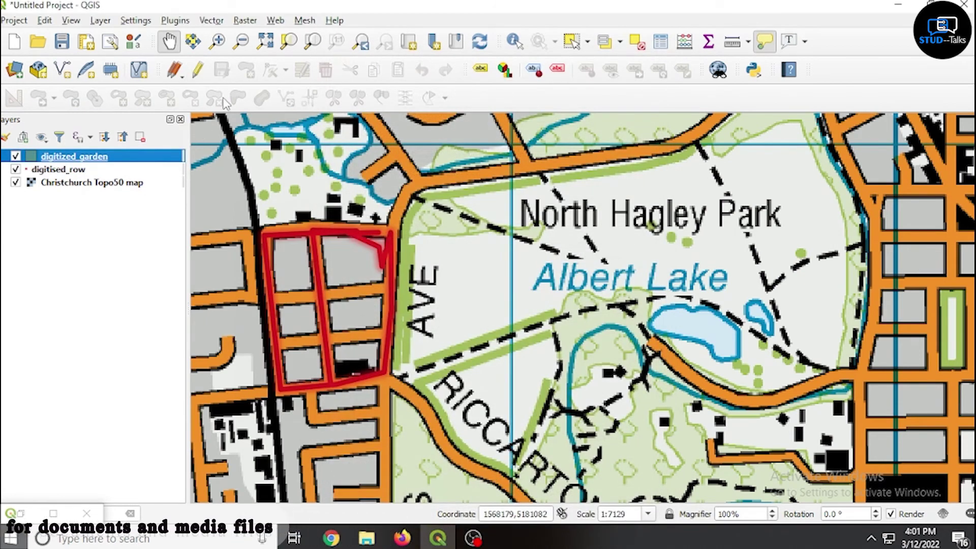
Enable editing on digitized_garden and trace a four-corner polygon over the northwest grey block inside the red street outline.
click(196, 76)
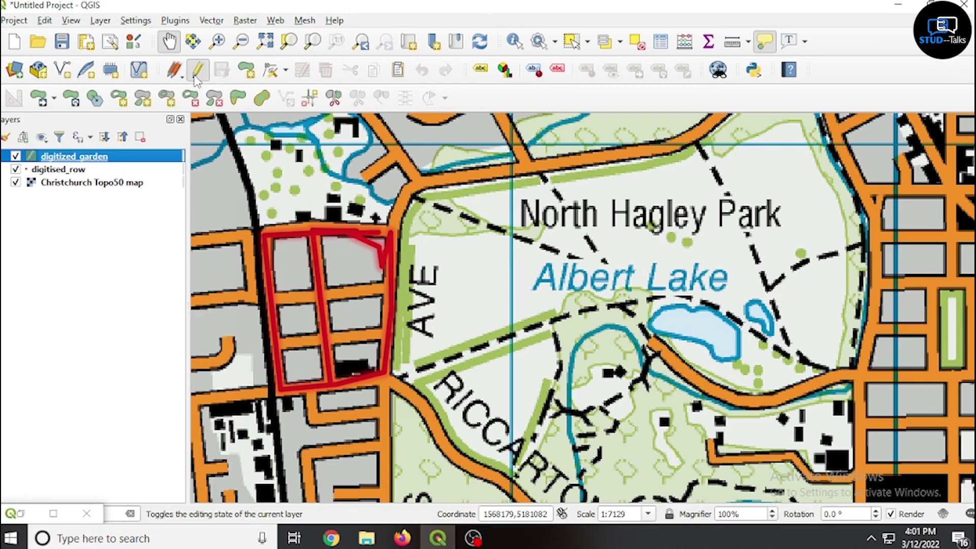
click(243, 73)
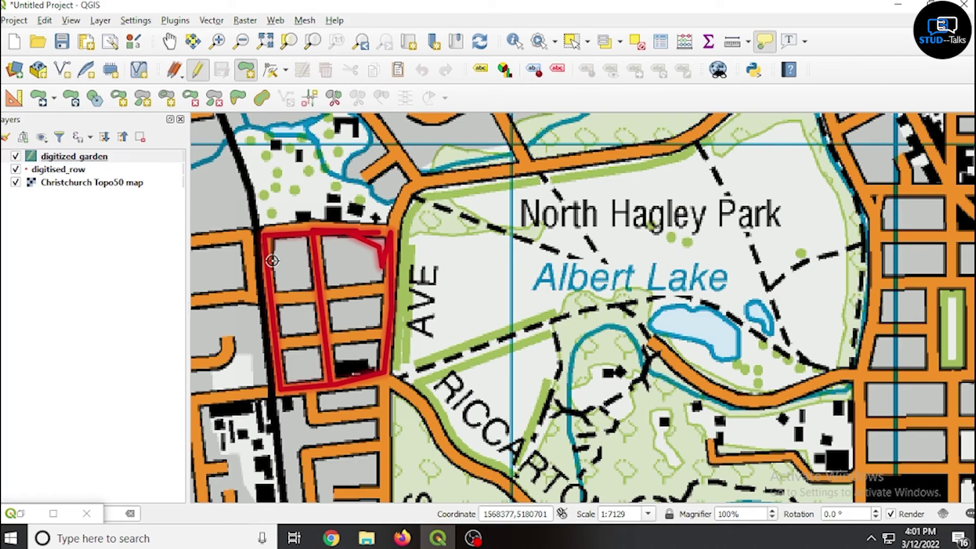
click(274, 290)
click(274, 238)
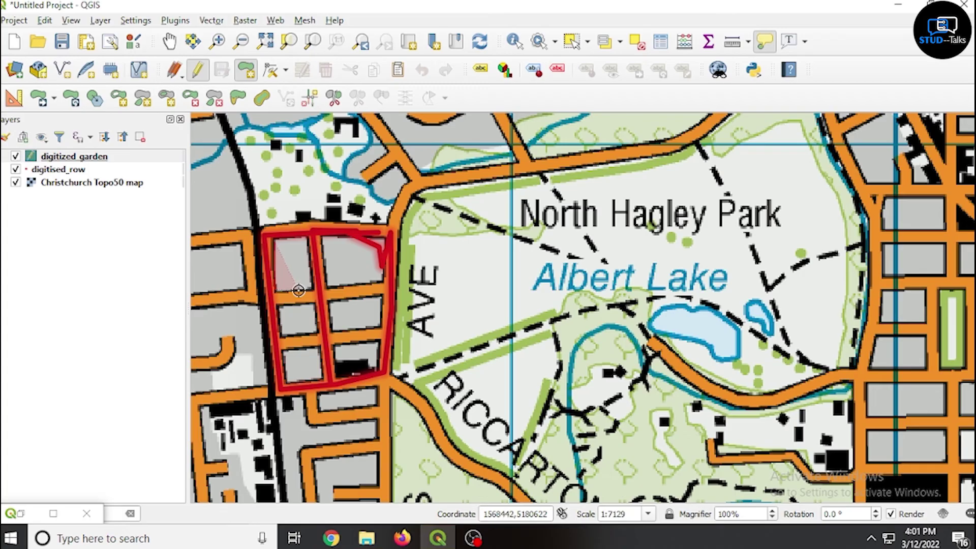
click(310, 287)
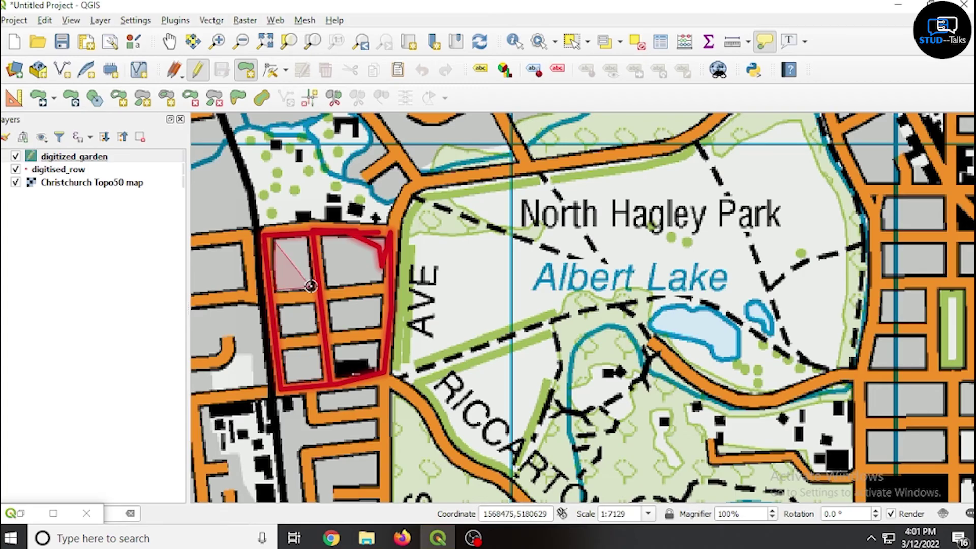
click(305, 237)
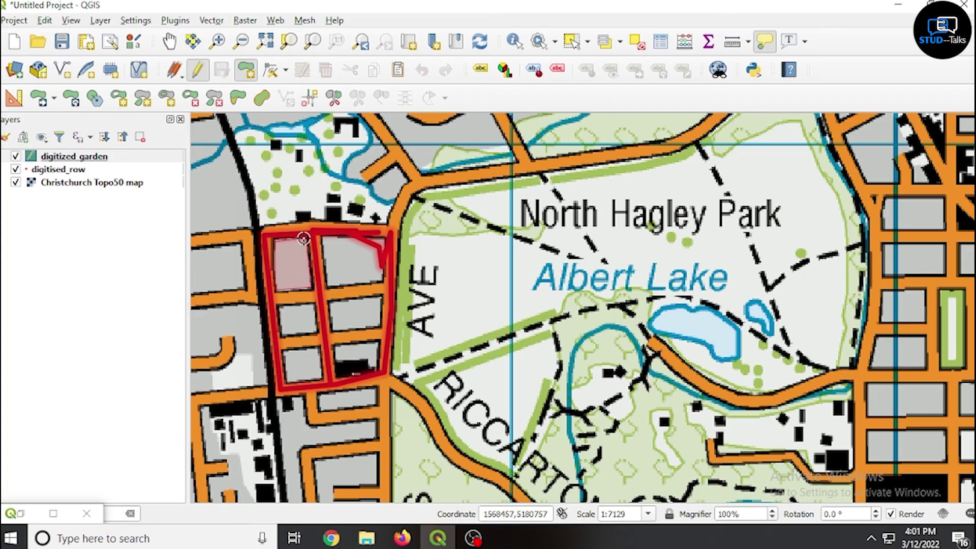
right_click(303, 238)
Fill in the polygon's attributes with Name garden_1 and Class garden_1, and accept the feature.
click(559, 302)
key(BackSpace)
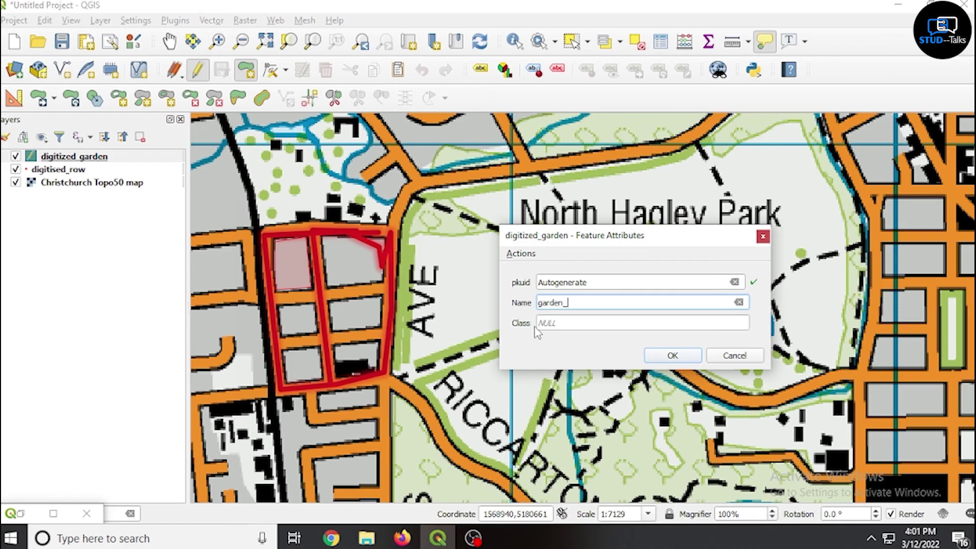
click(568, 321)
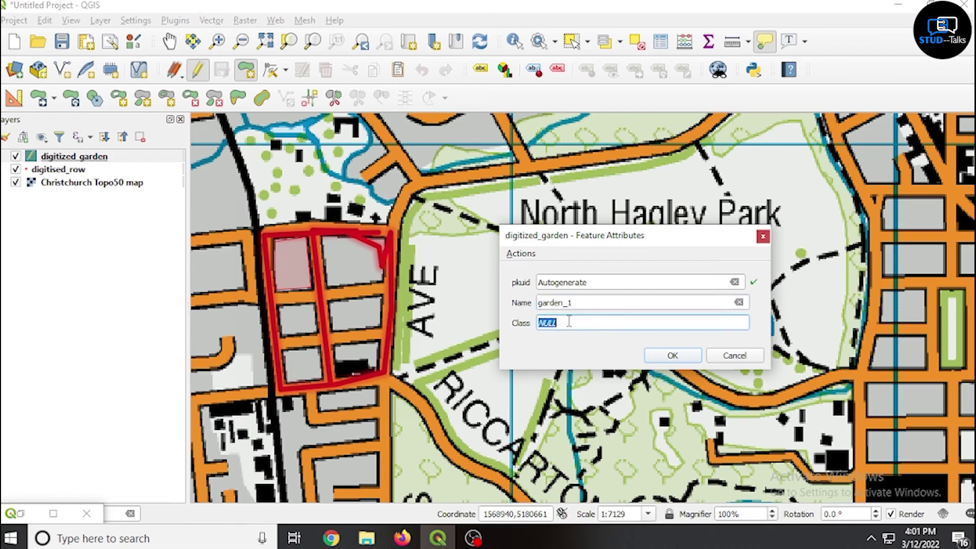
text(garden_1)
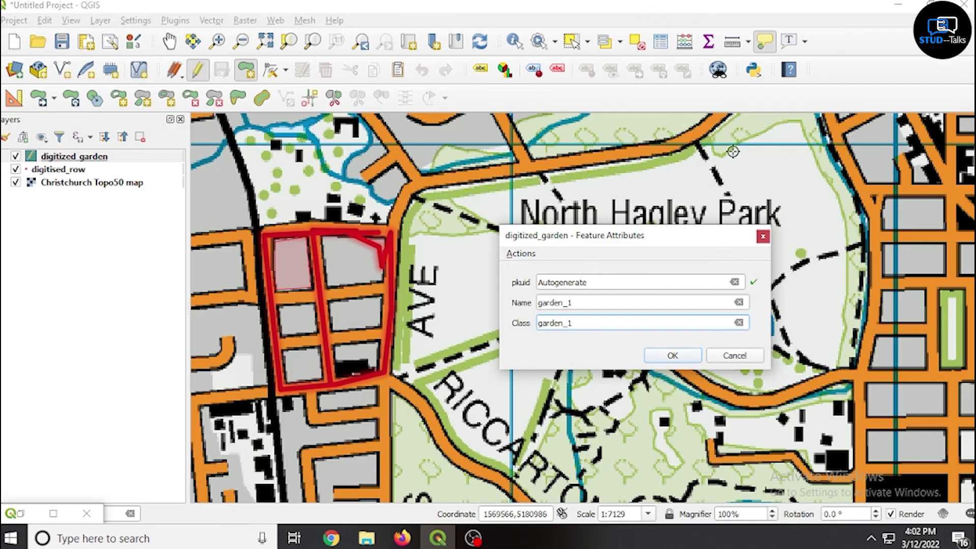
click(673, 356)
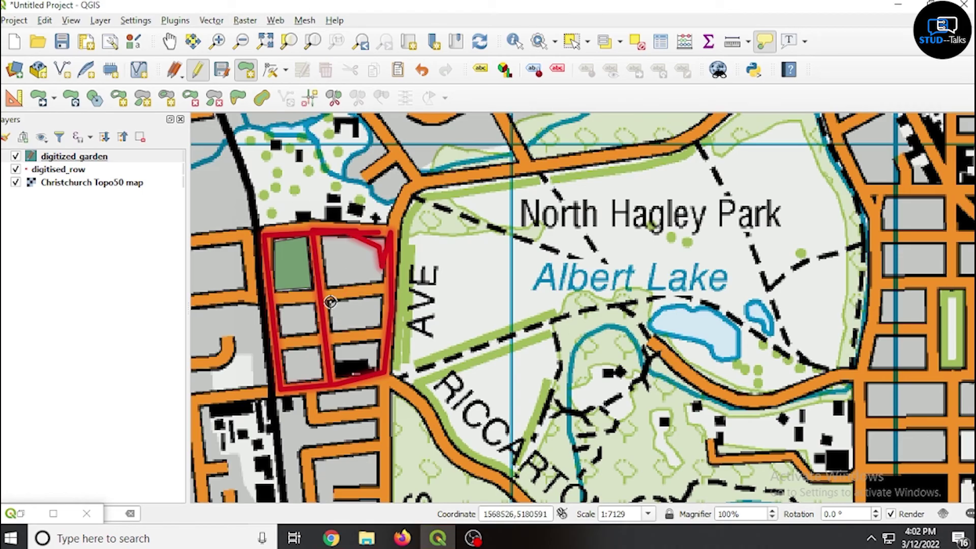
Trace a second four-corner polygon over the middle grey block in the eastern column of the red outline and finish its shape.
click(331, 328)
click(331, 304)
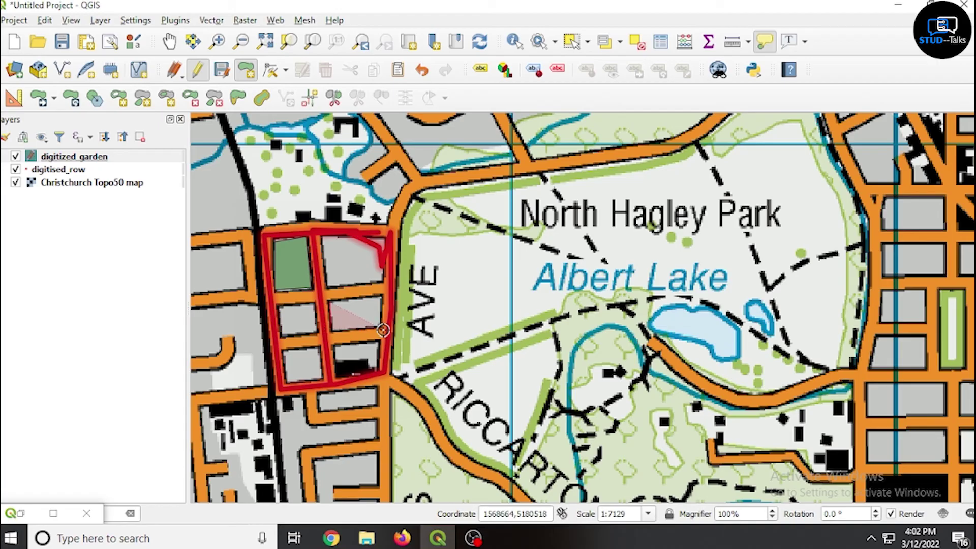
click(379, 324)
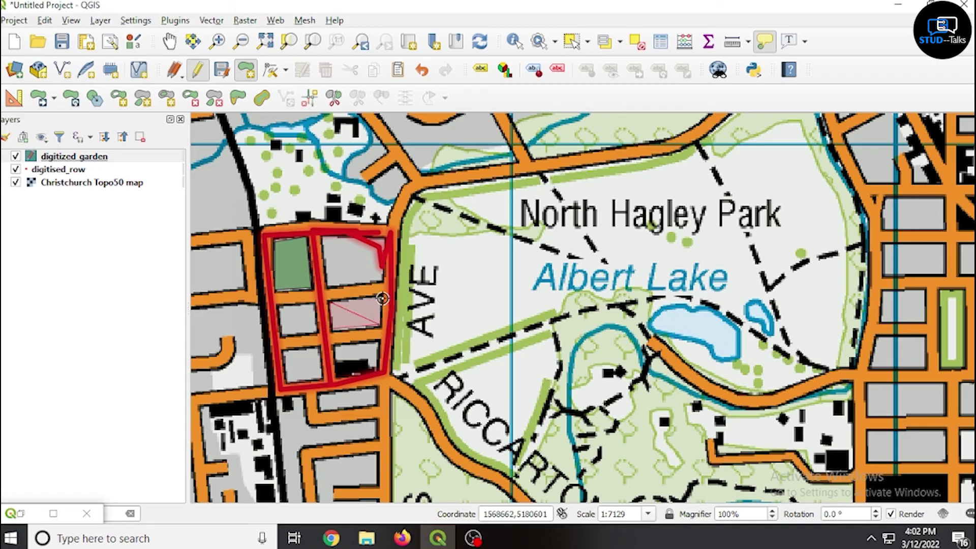
click(379, 296)
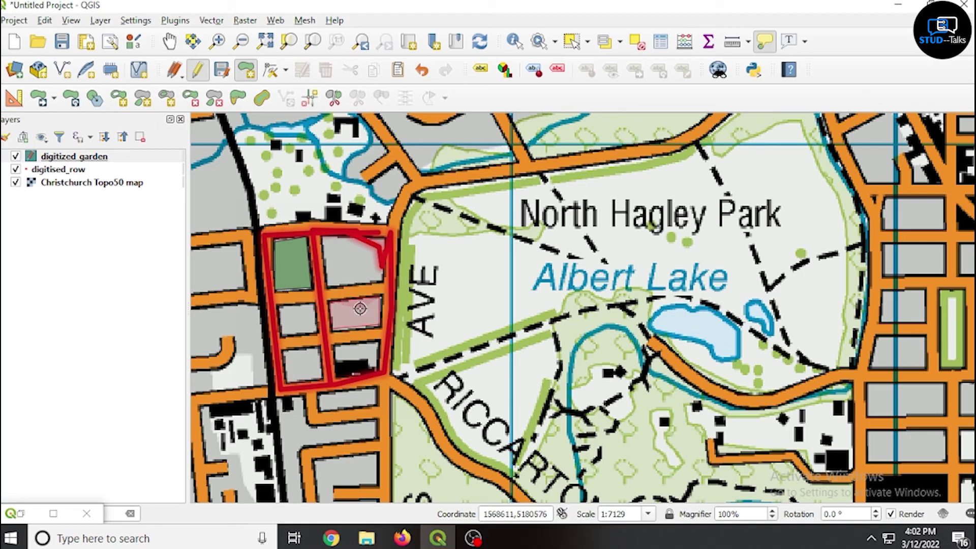
right_click(380, 298)
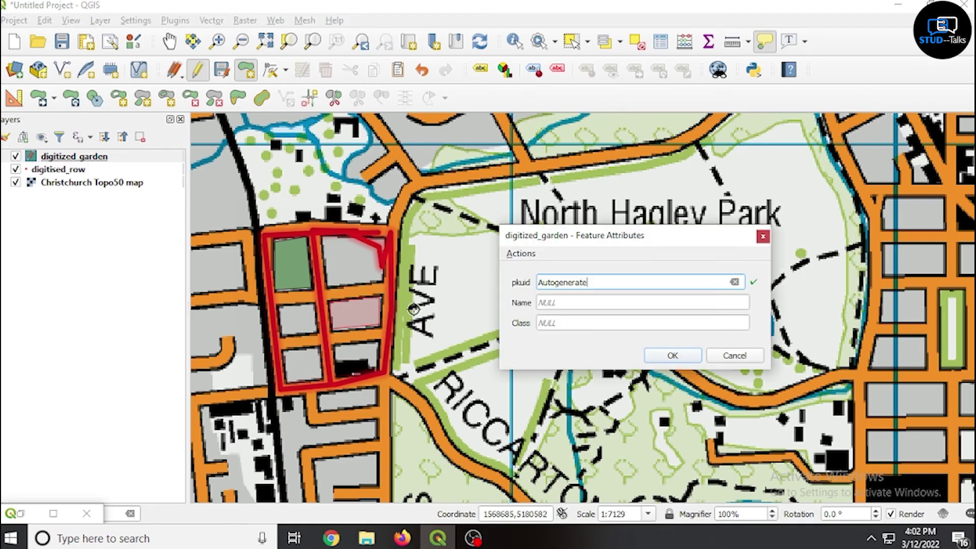
Fill in the second polygon's attributes with Name garden_2 and Class garden_2, and accept the feature.
click(553, 304)
key(BackSpace)
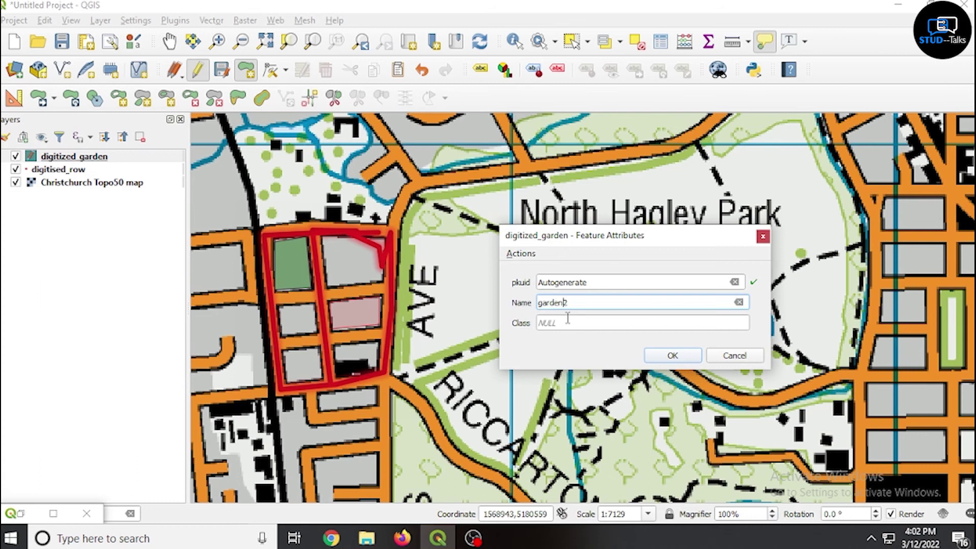
click(567, 323)
text(garden_2)
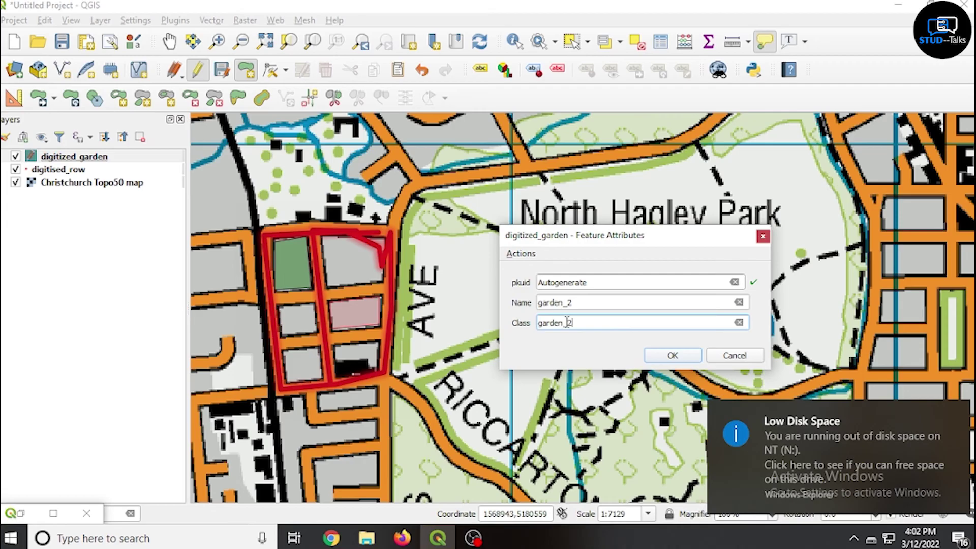
click(673, 357)
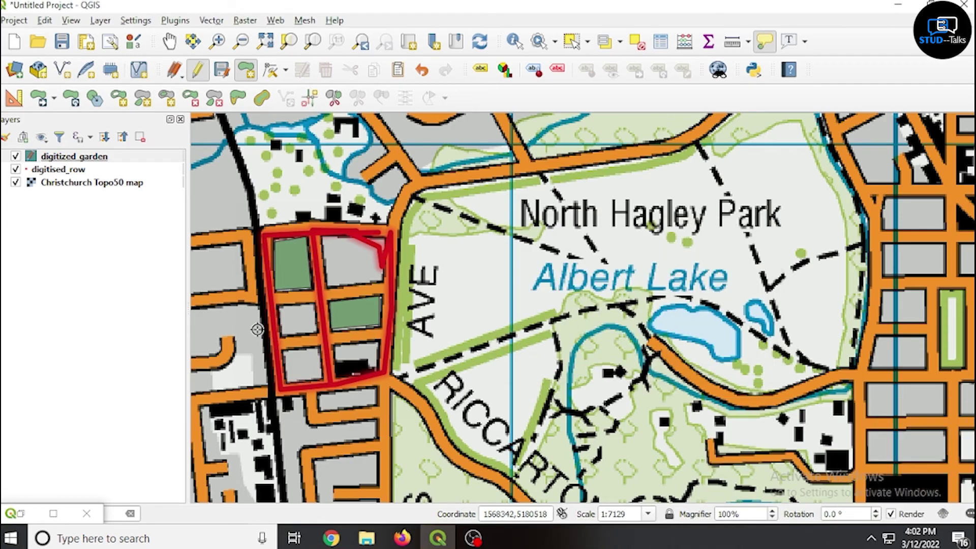
Trace a four-corner polygon over the southwest grey block inside the red outline, enter Name garden_3 and a Class, and accept it.
click(288, 380)
click(321, 377)
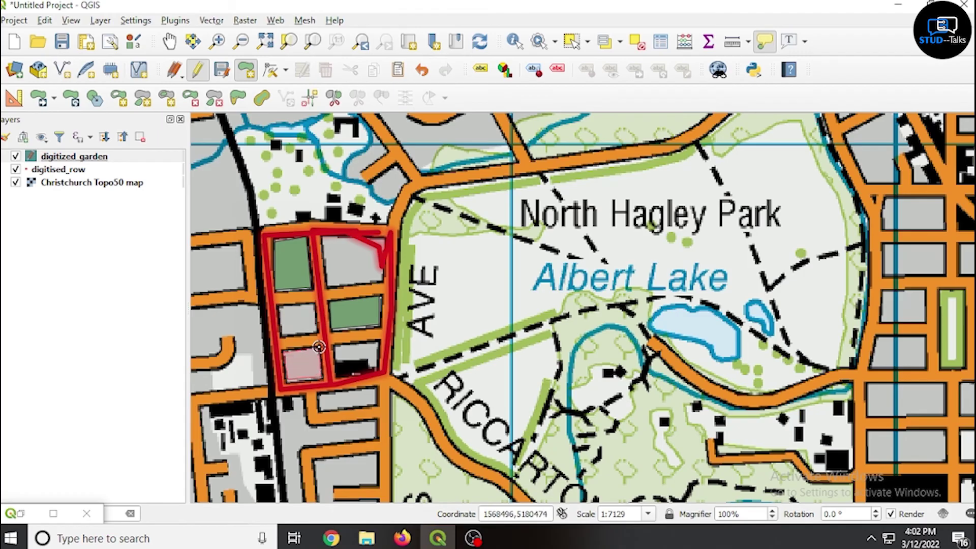
right_click(319, 347)
click(548, 304)
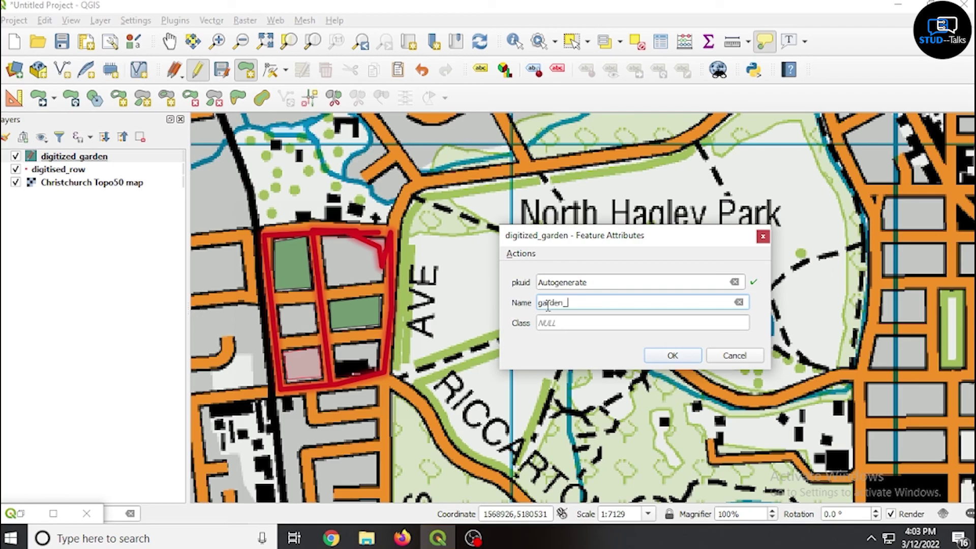
click(566, 322)
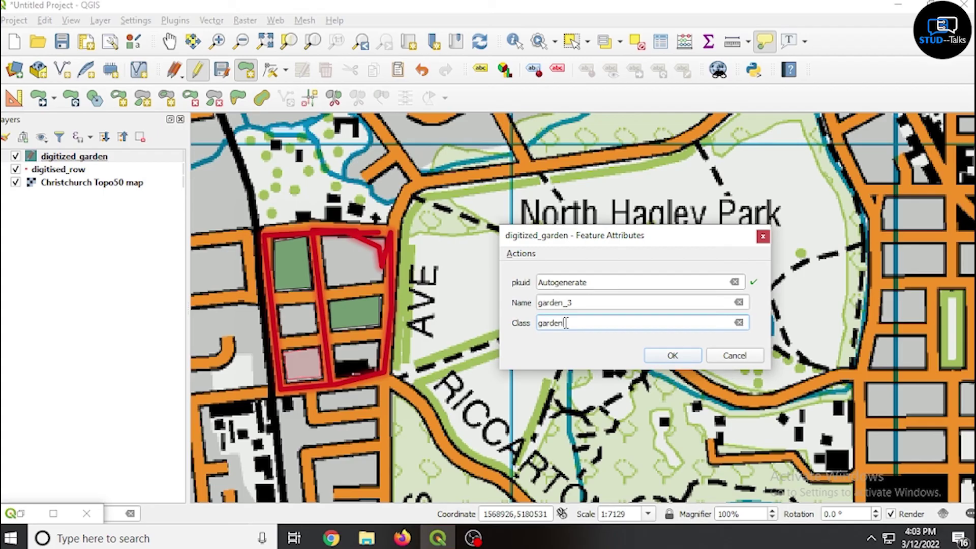
click(673, 356)
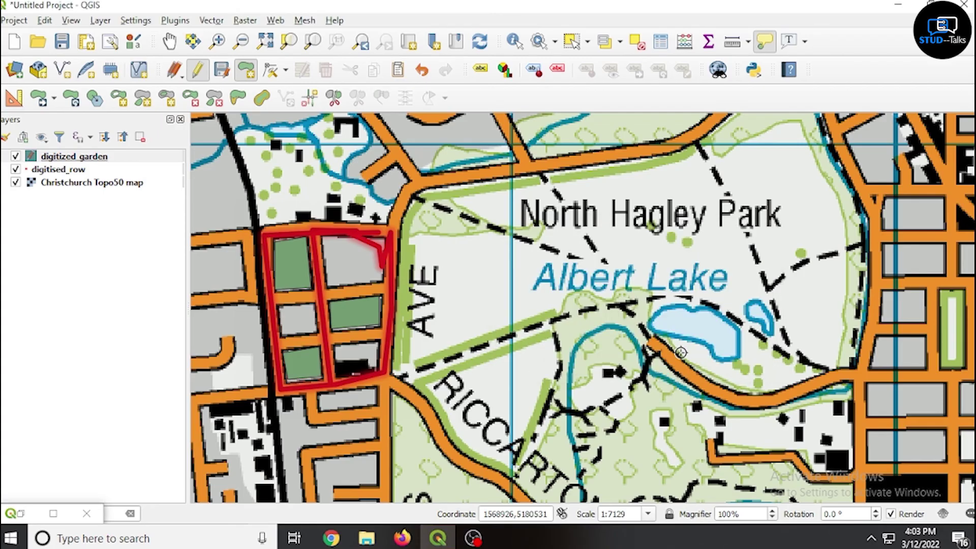
Style the digitized_garden layer with the gradient green fill symbol and end its editing session.
right_click(60, 160)
click(127, 460)
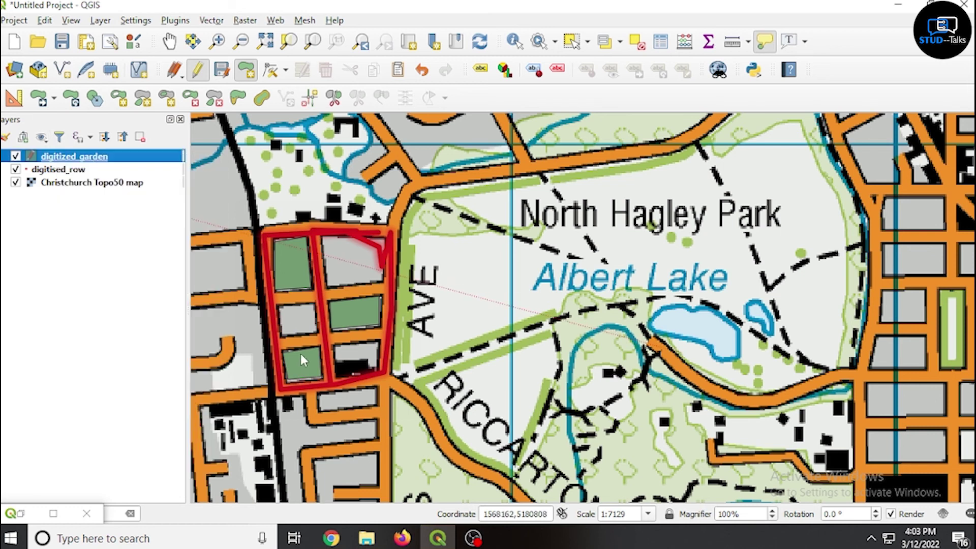
click(610, 386)
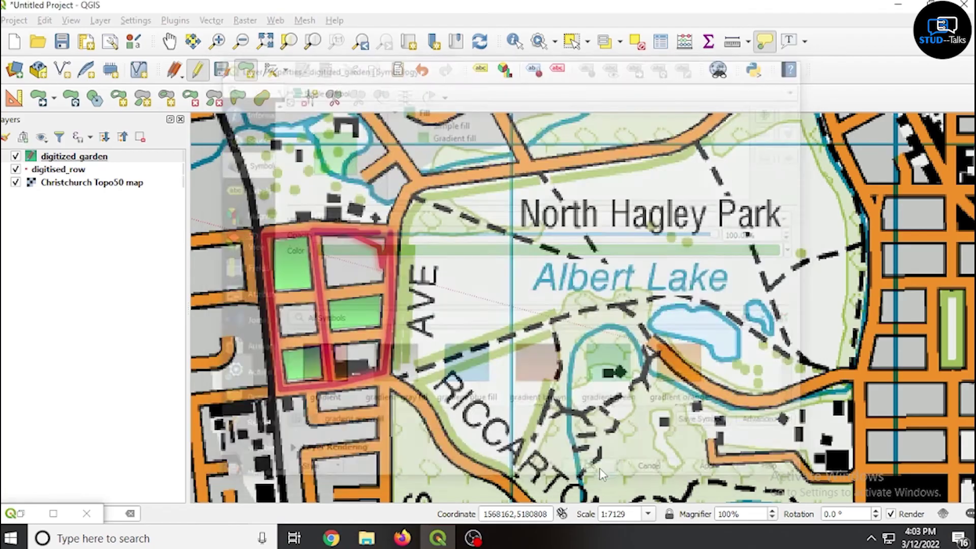
click(593, 473)
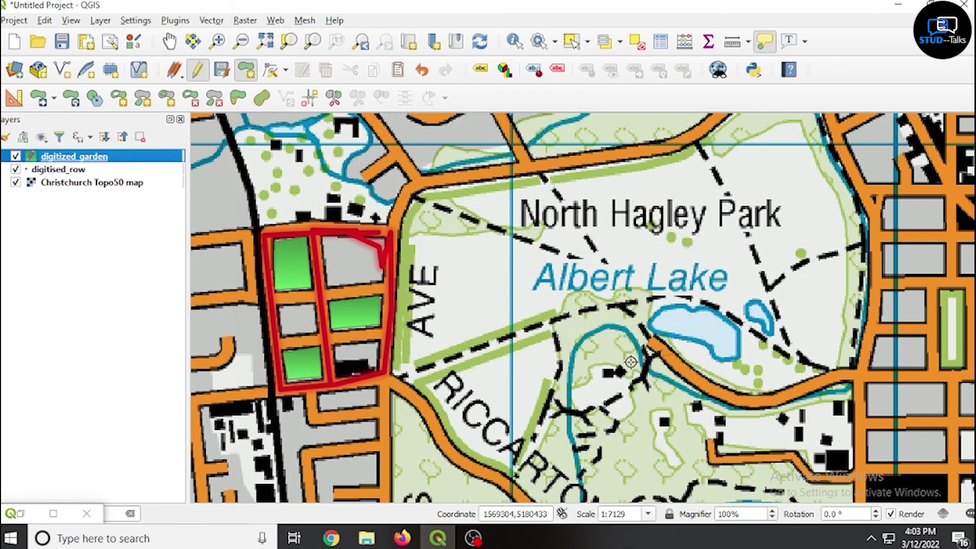
click(197, 69)
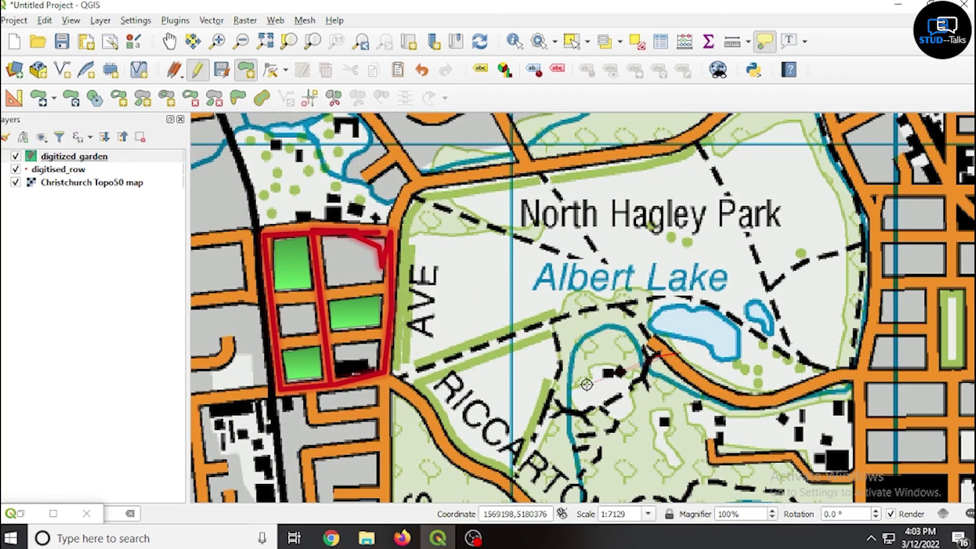
Label the digitized_garden polygons with single labels based on the Name field, keeping the default text format.
right_click(48, 171)
right_click(55, 161)
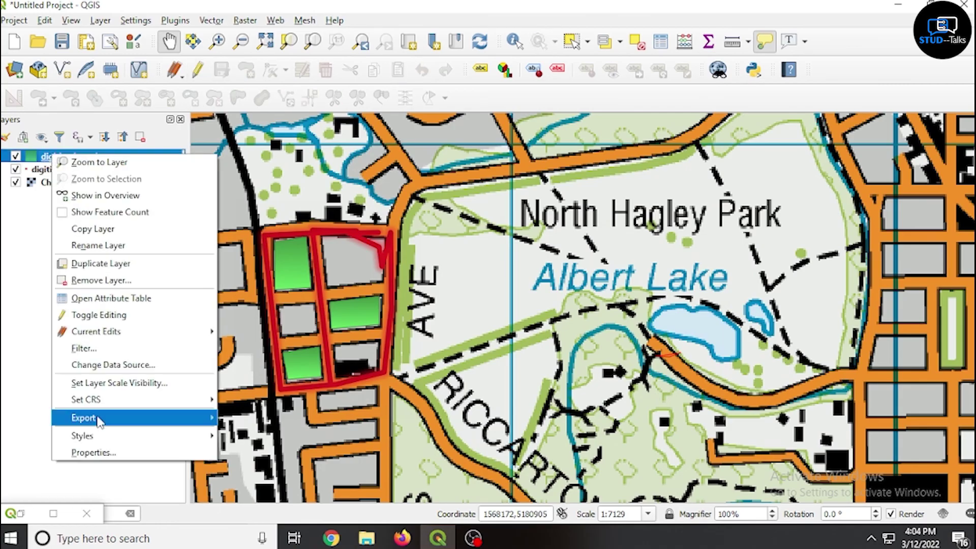
key(Escape)
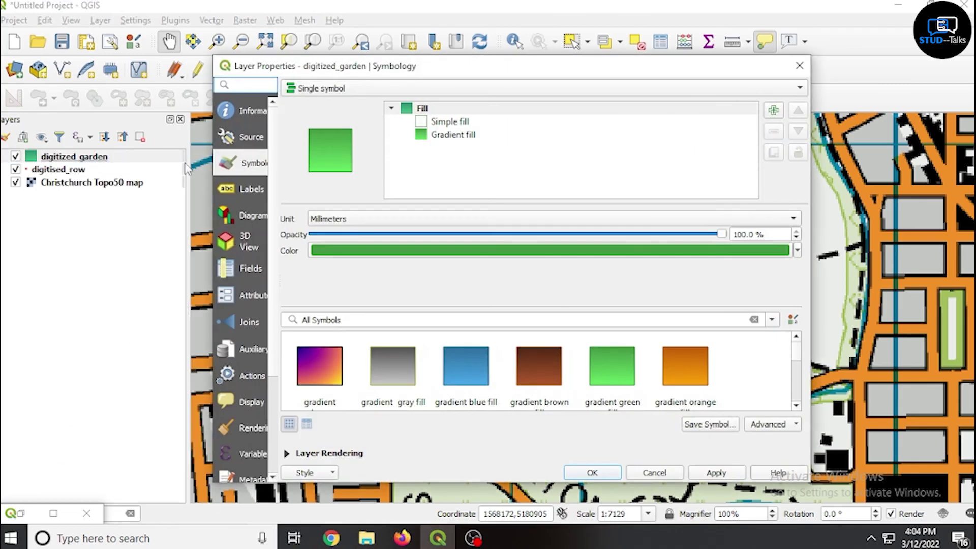
click(249, 190)
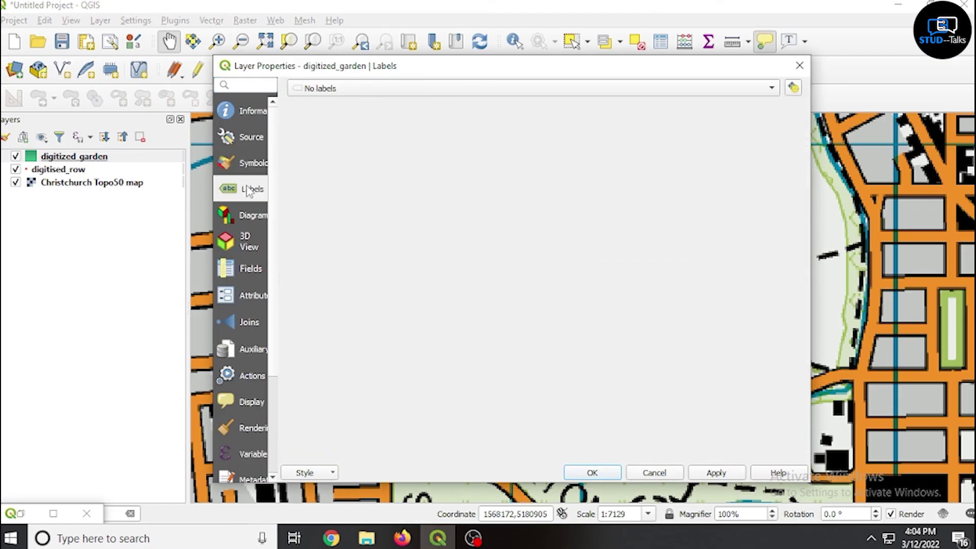
click(339, 92)
click(344, 105)
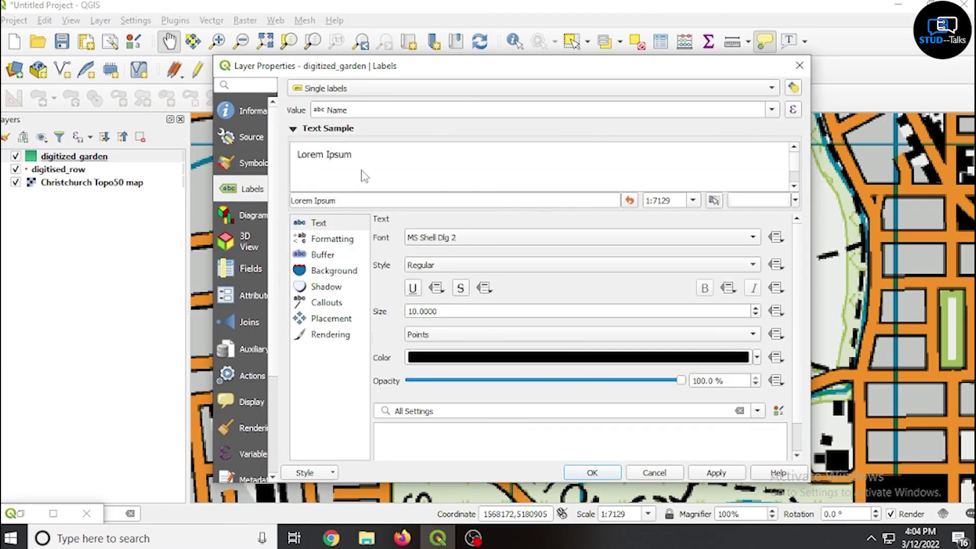
scroll(543, 301, down, 1)
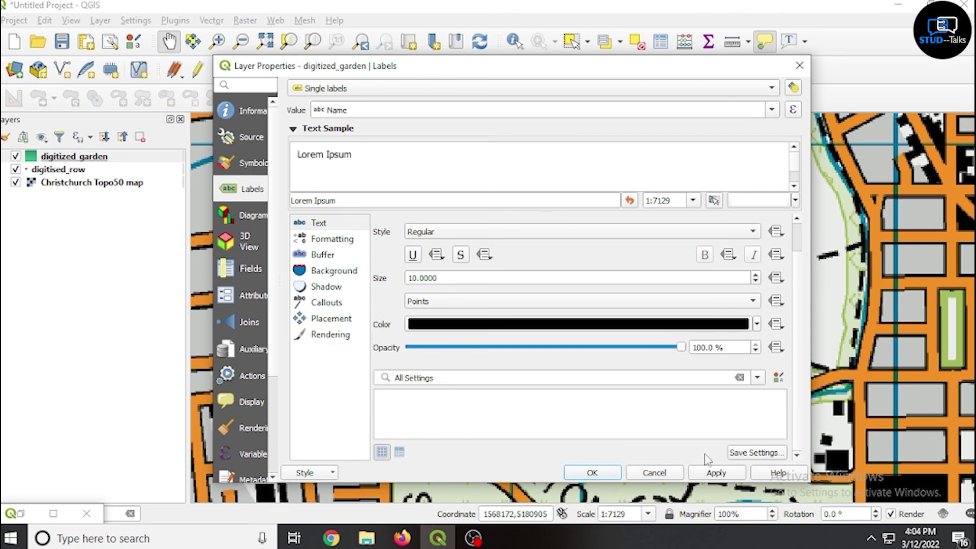
click(592, 473)
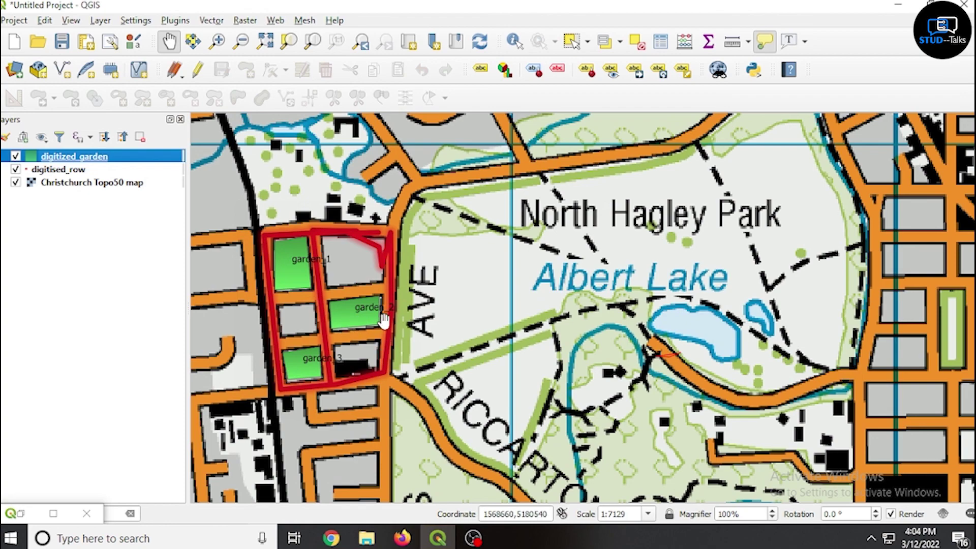
Examine the garden labels and polygon outlines on the map at closer and wider scales.
drag(305, 263, 298, 261)
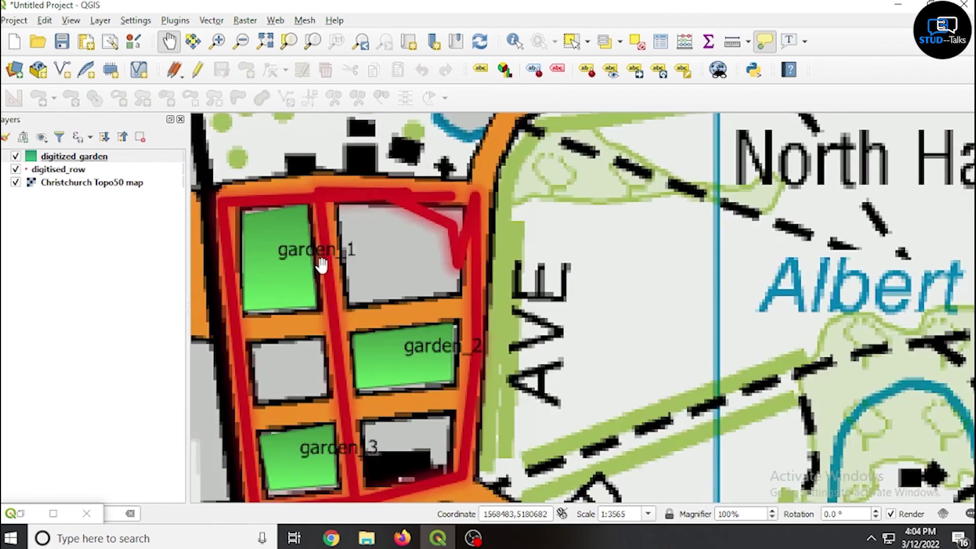
scroll(317, 262, up, 1)
drag(359, 319, 406, 305)
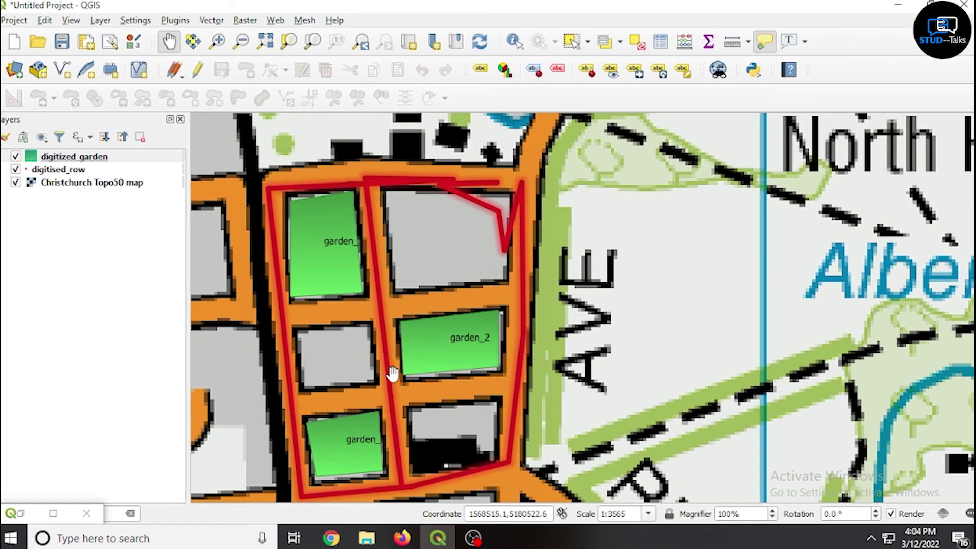
scroll(393, 373, up, 1)
scroll(393, 374, down, 1)
drag(407, 353, 501, 311)
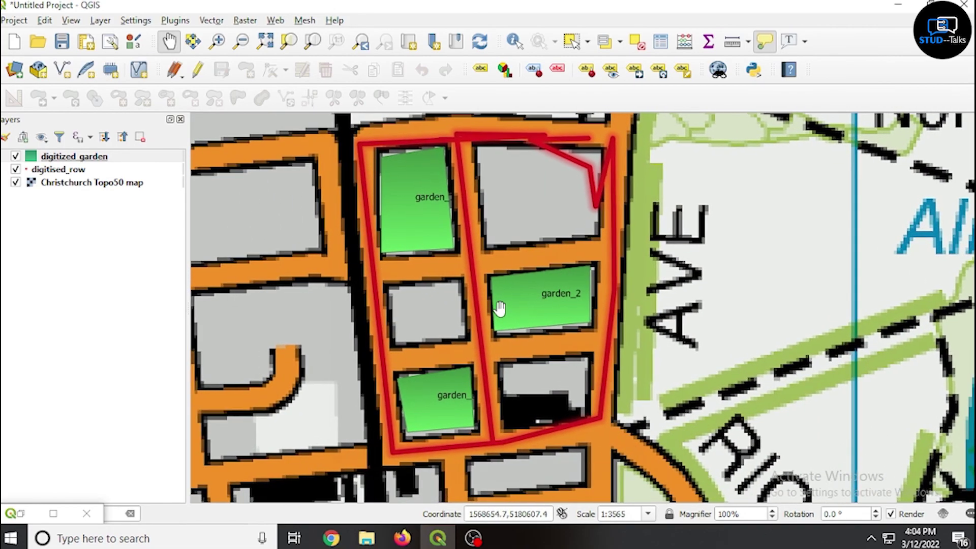
scroll(501, 311, up, 1)
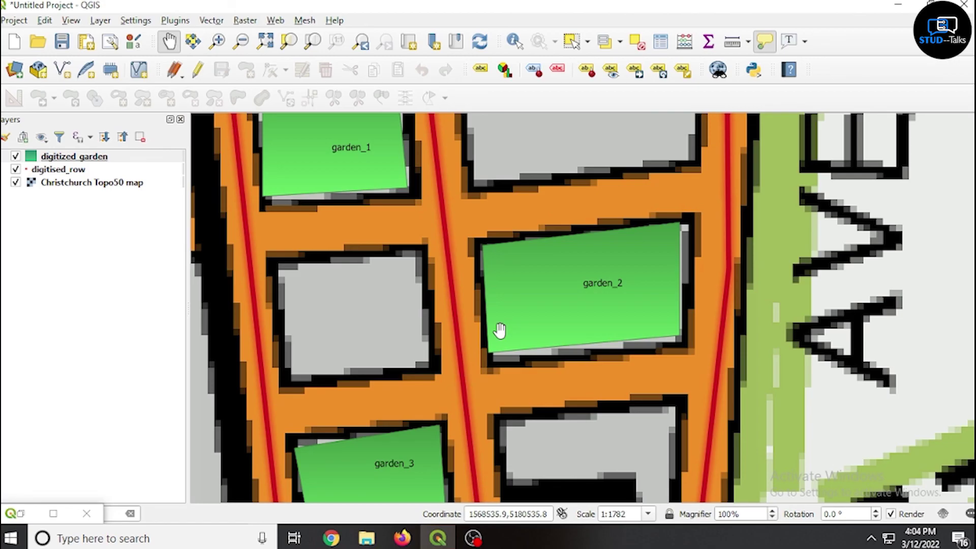
mouse_move(500, 331)
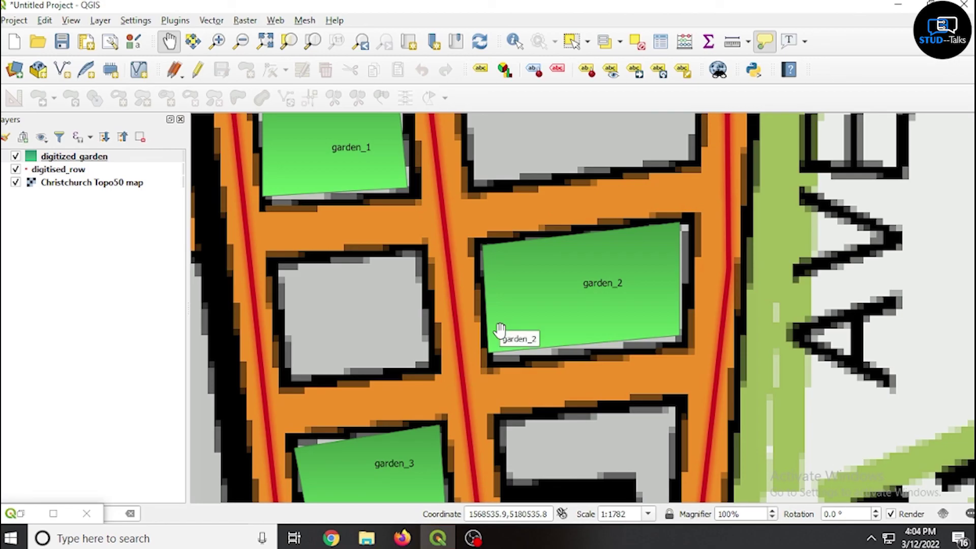
scroll(500, 330, down, 2)
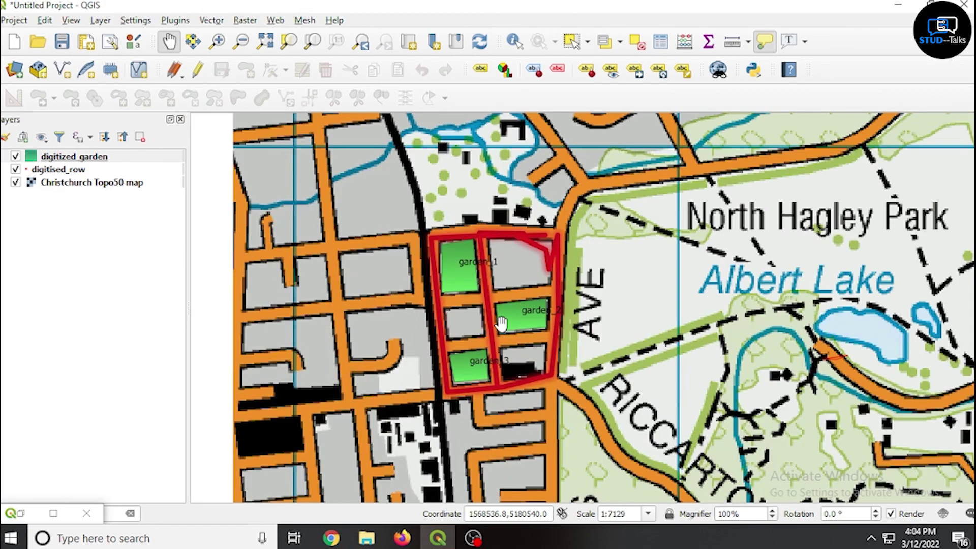